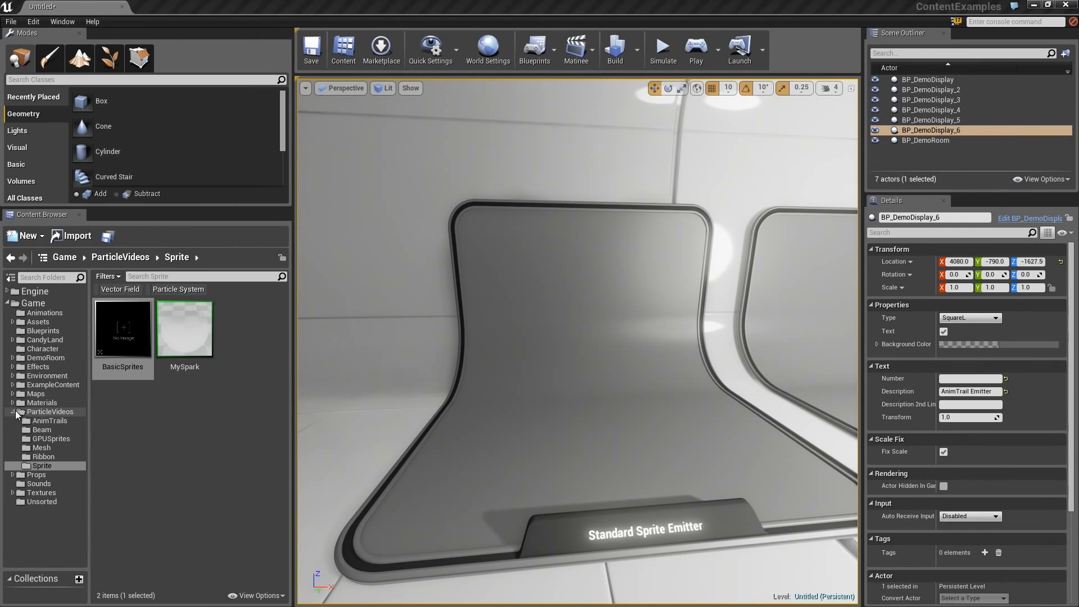
# Step: Create a new folder named MyParticleSystems in the project's Game folder
pyautogui.click(12, 412)
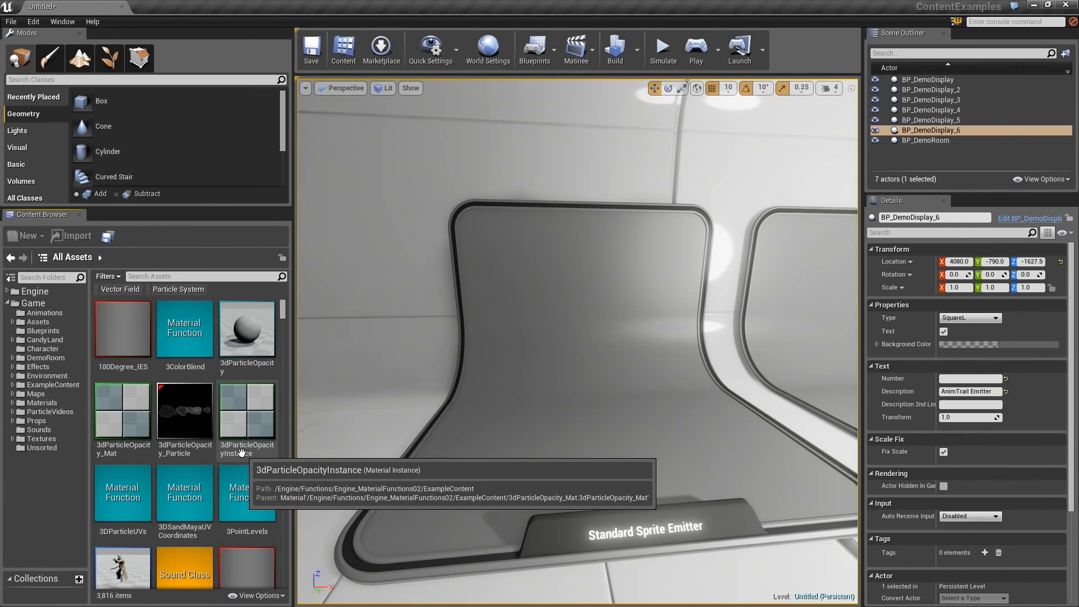
pyautogui.click(33, 304)
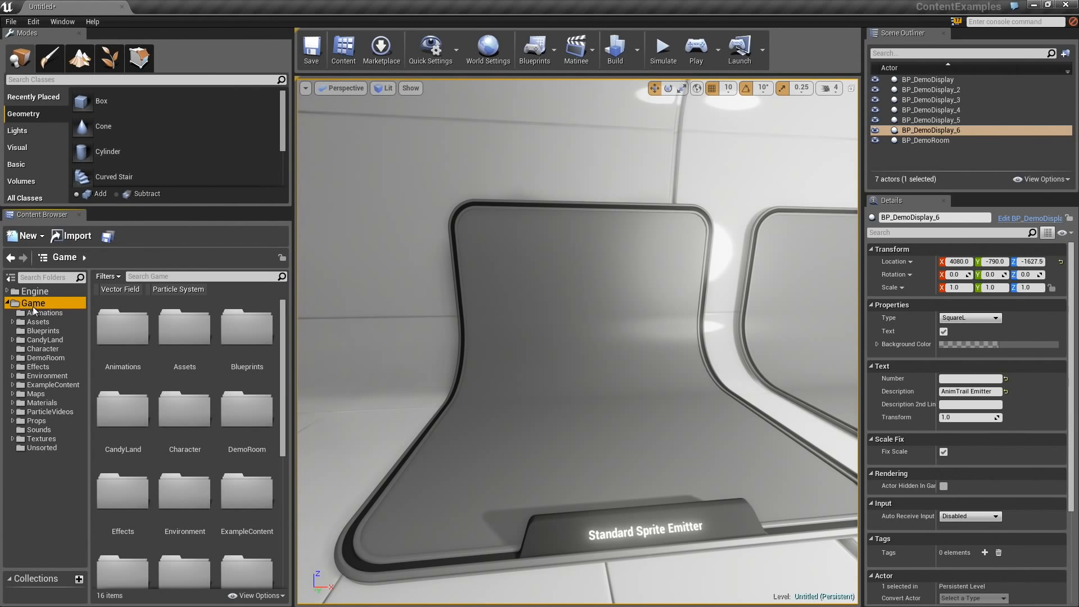
pyautogui.click(38, 238)
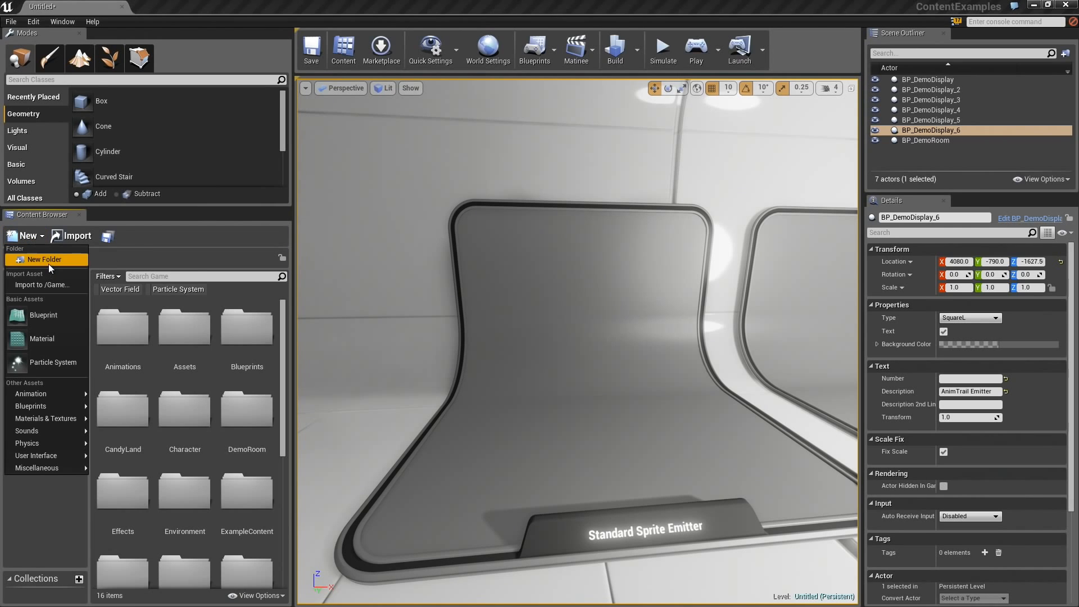
pyautogui.click(49, 261)
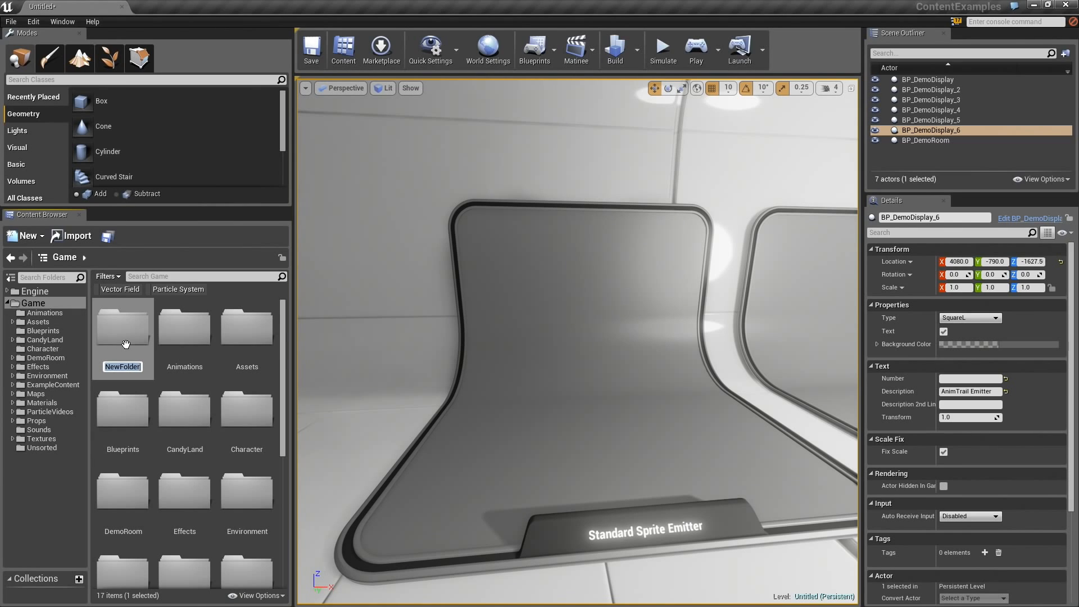
pyautogui.write('MyParticleSy')
pyautogui.write('stems')
pyautogui.press('Return')
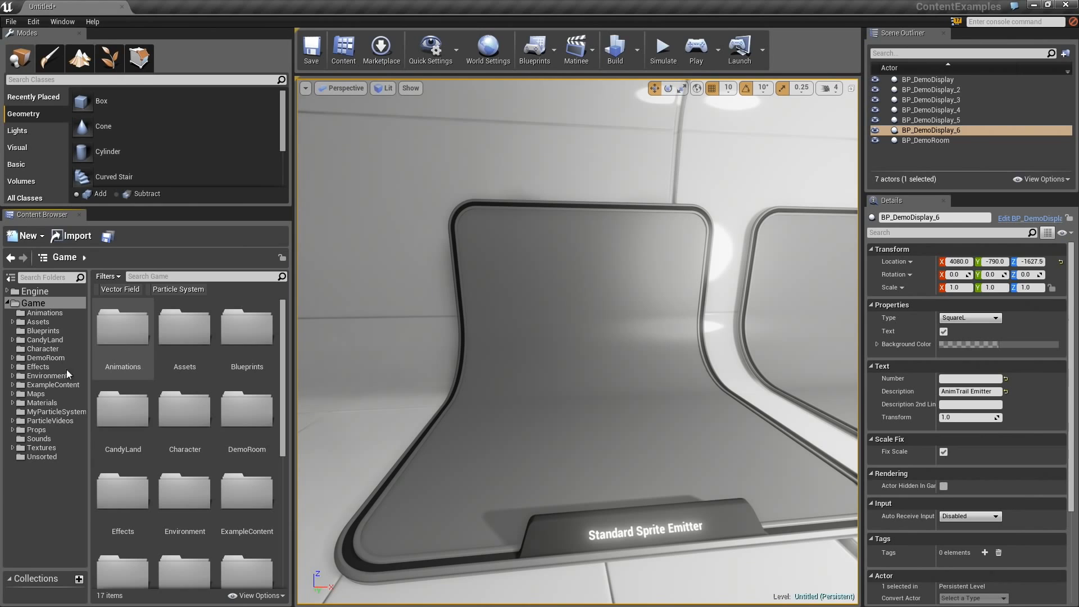
# Step: Create a subfolder named Sprite inside the MyParticleSystems folder
pyautogui.click(51, 413)
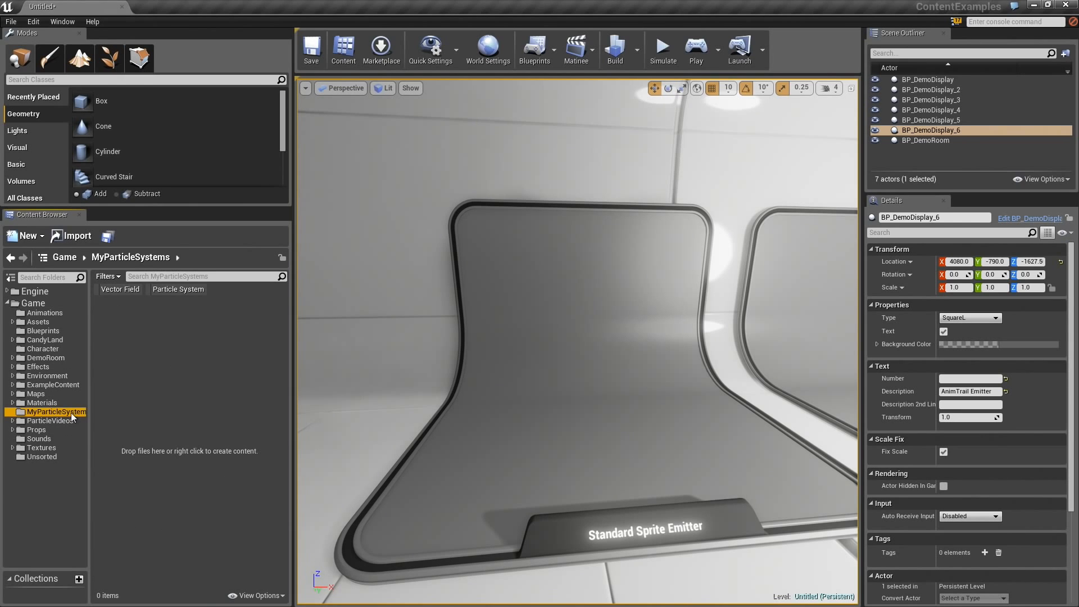
pyautogui.click(28, 236)
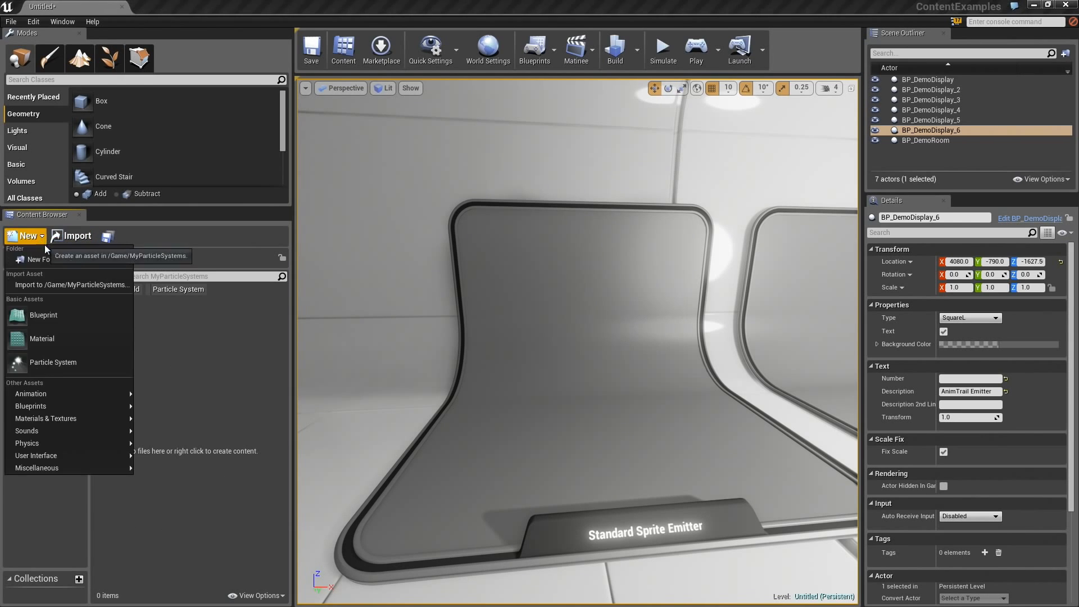
pyautogui.click(45, 254)
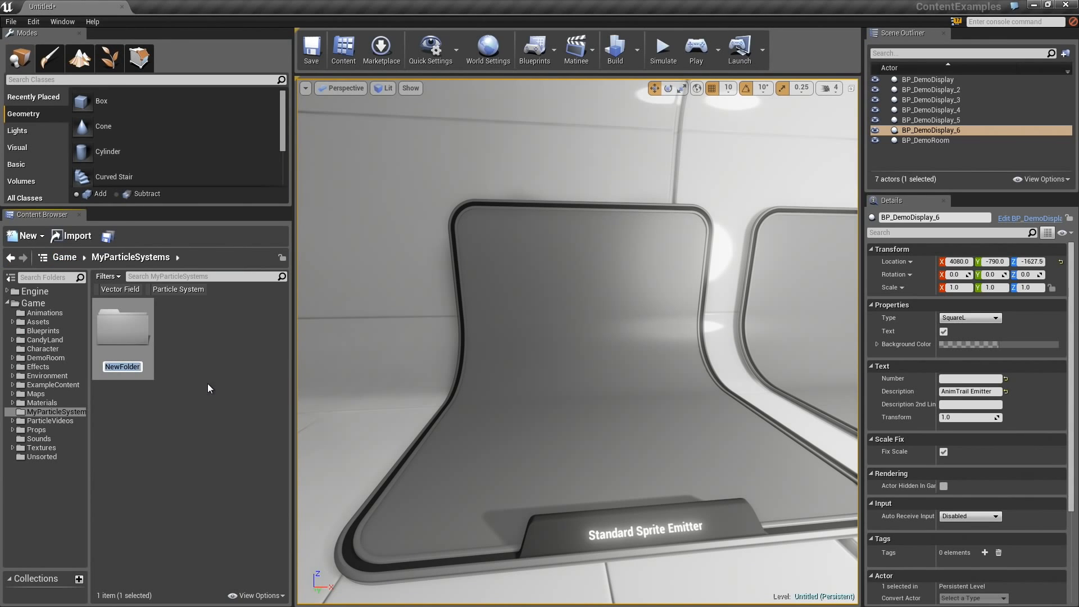
pyautogui.write('Sprite')
pyautogui.click(207, 383)
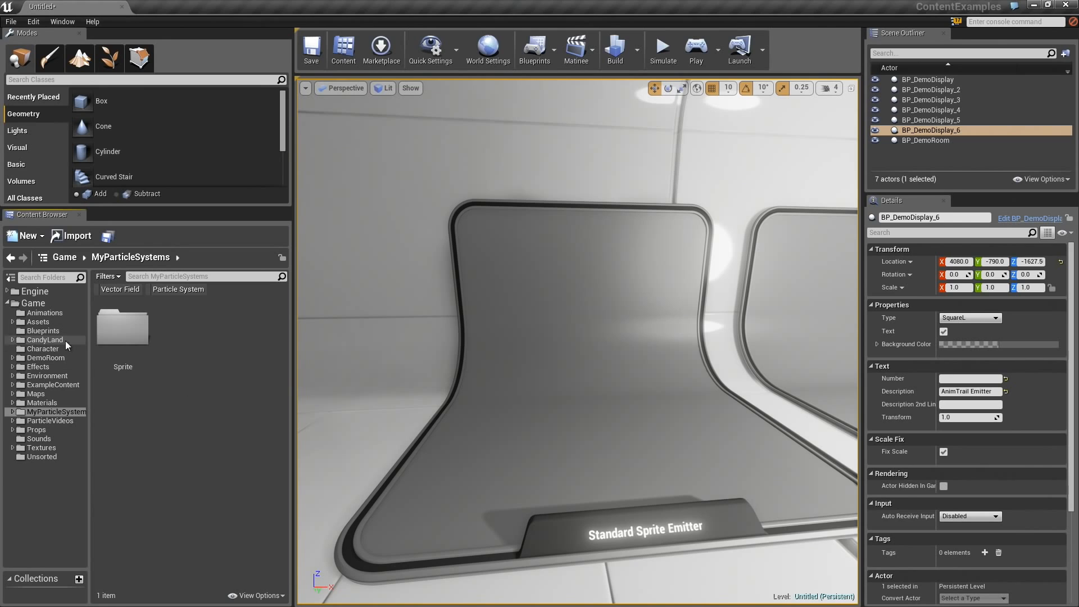
# Step: Create a new material named Mat_Sparks inside the Sprite folder
pyautogui.doubleClick(135, 337)
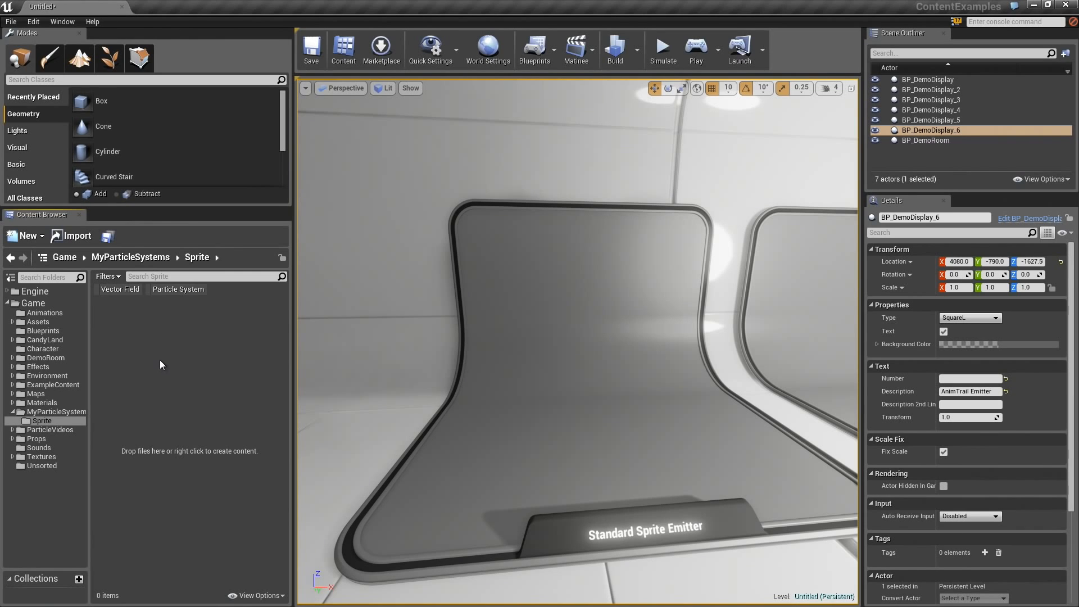
pyautogui.rightClick(131, 328)
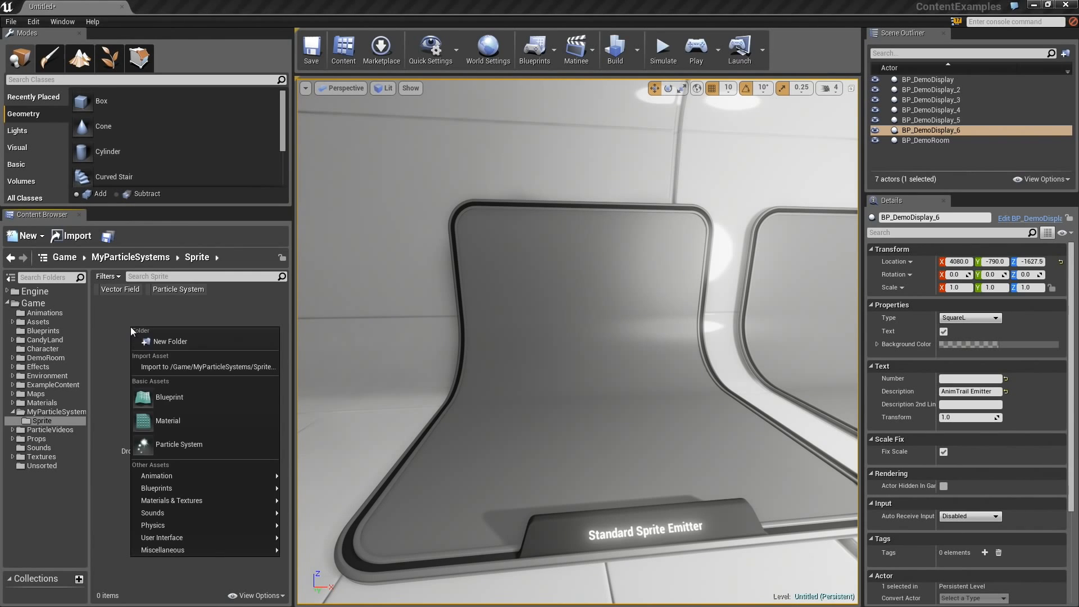
pyautogui.click(162, 404)
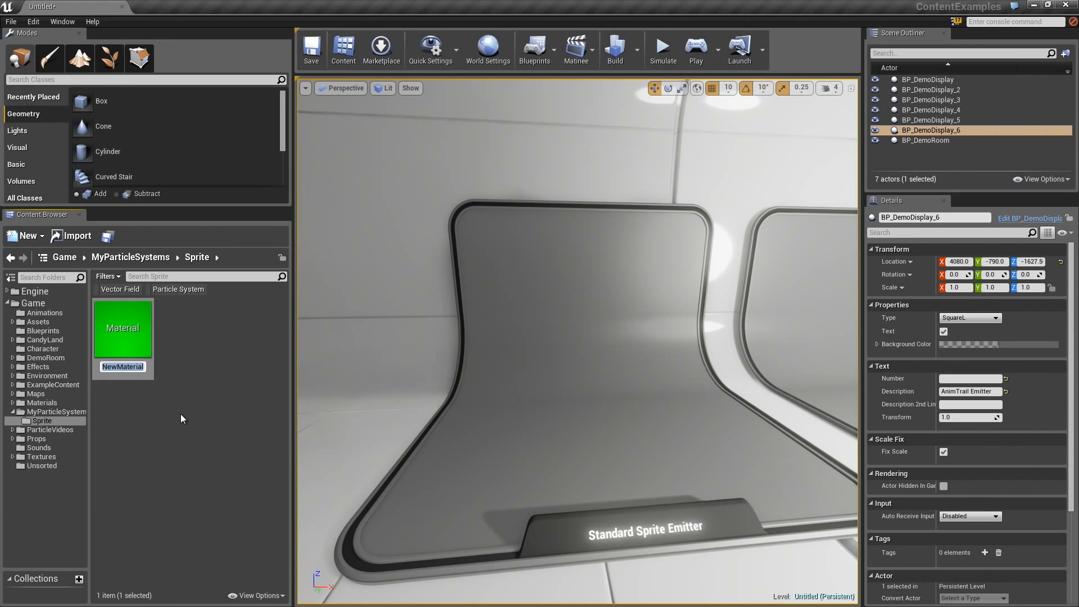
pyautogui.write('Mat_Sparks')
pyautogui.press('Return')
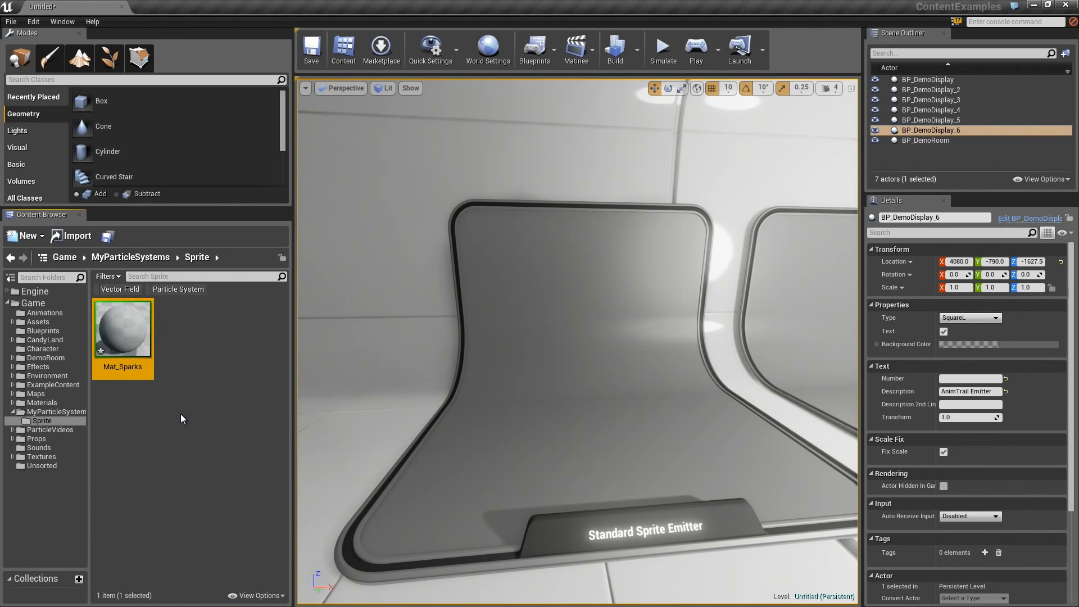
# Step: Open Mat_Sparks for editing in a maximized window and set its blend mode to Translucent and shading model to Unlit
pyautogui.doubleClick(124, 328)
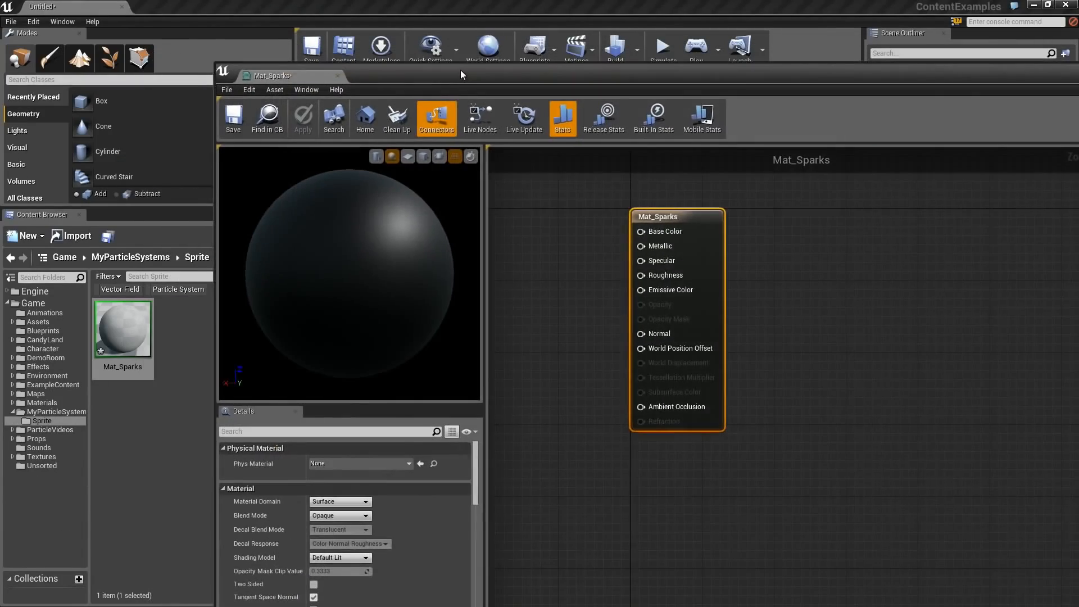
pyautogui.doubleClick(461, 69)
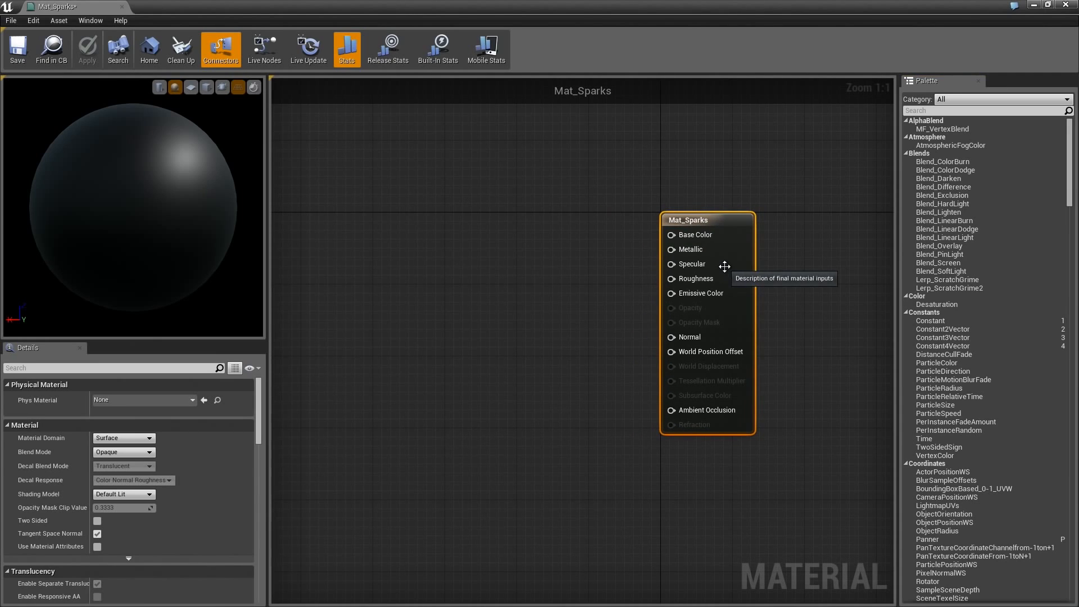
pyautogui.click(142, 454)
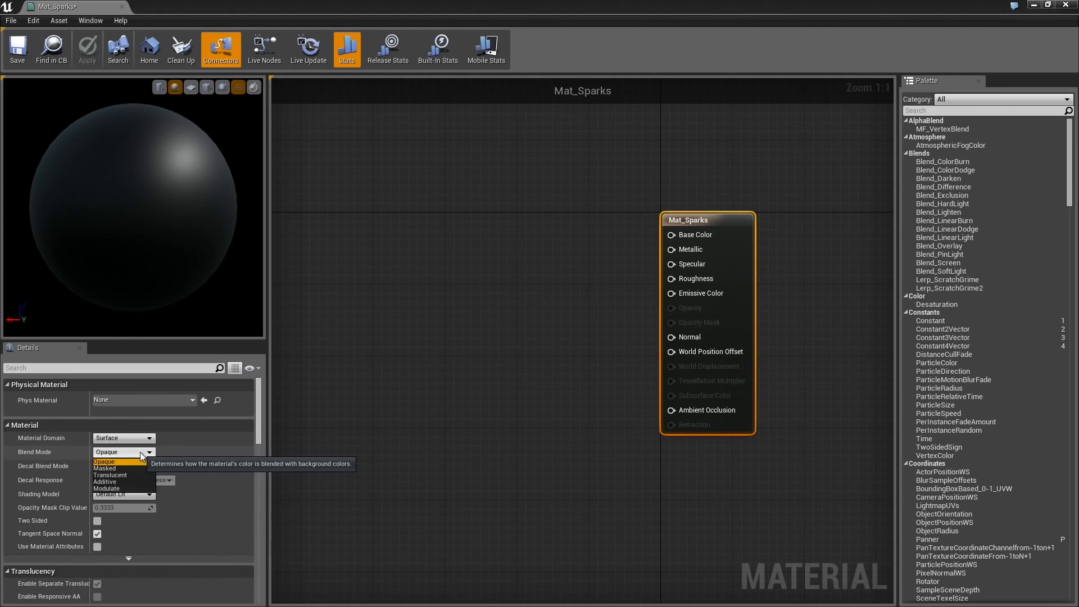
pyautogui.click(119, 475)
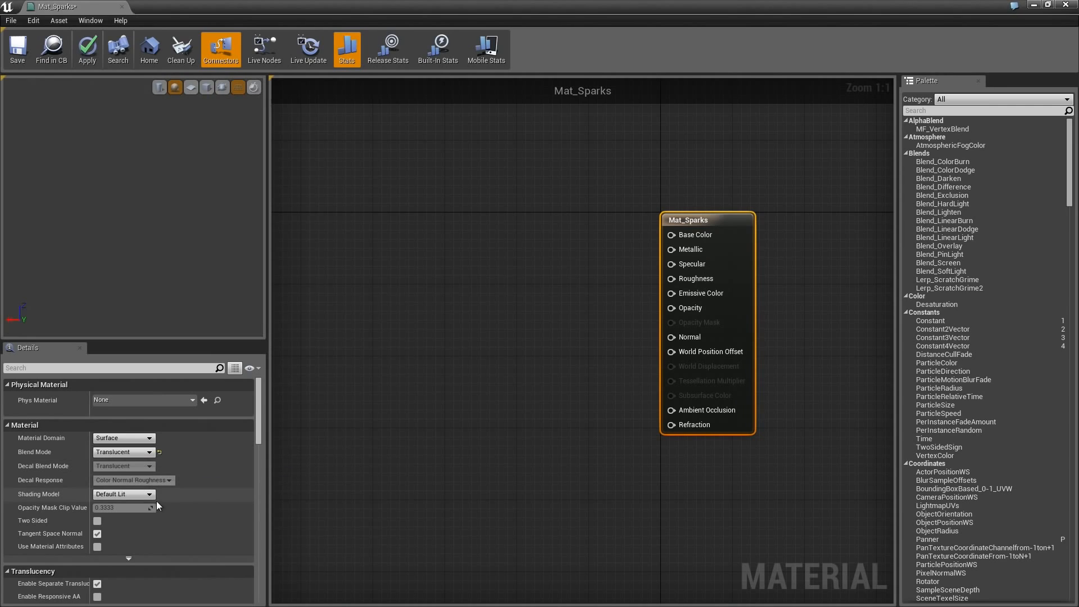
pyautogui.click(140, 495)
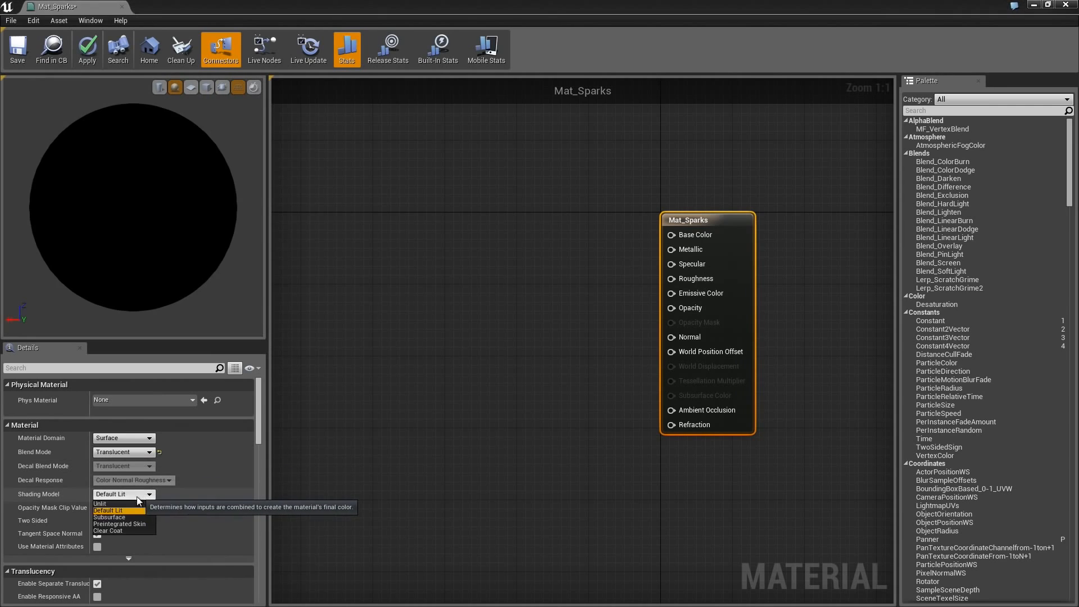
pyautogui.click(101, 505)
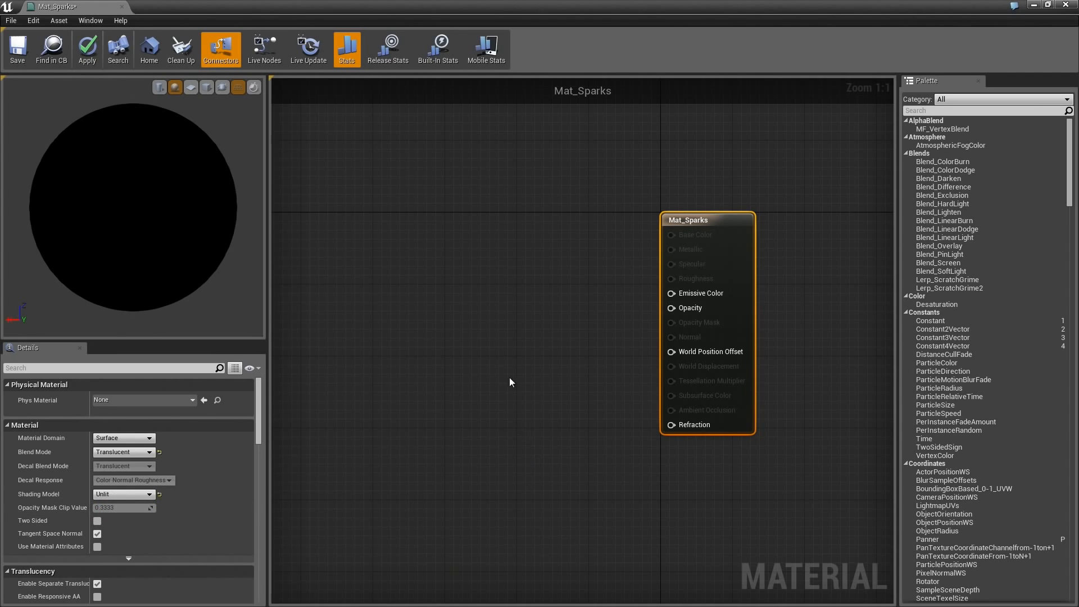
# Step: Add a RadialGradientExponential node to the material graph and place it well to the left of the Mat_Sparks node
pyautogui.moveTo(510, 382); pyautogui.dragTo(554, 403, button='right')
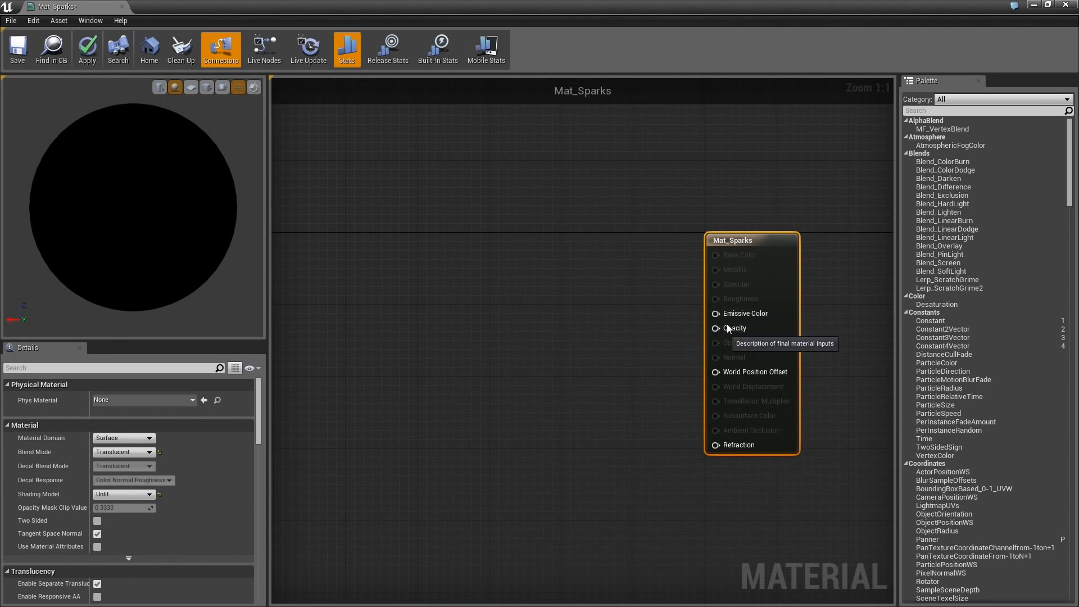
pyautogui.rightClick(403, 313)
pyautogui.click(380, 270)
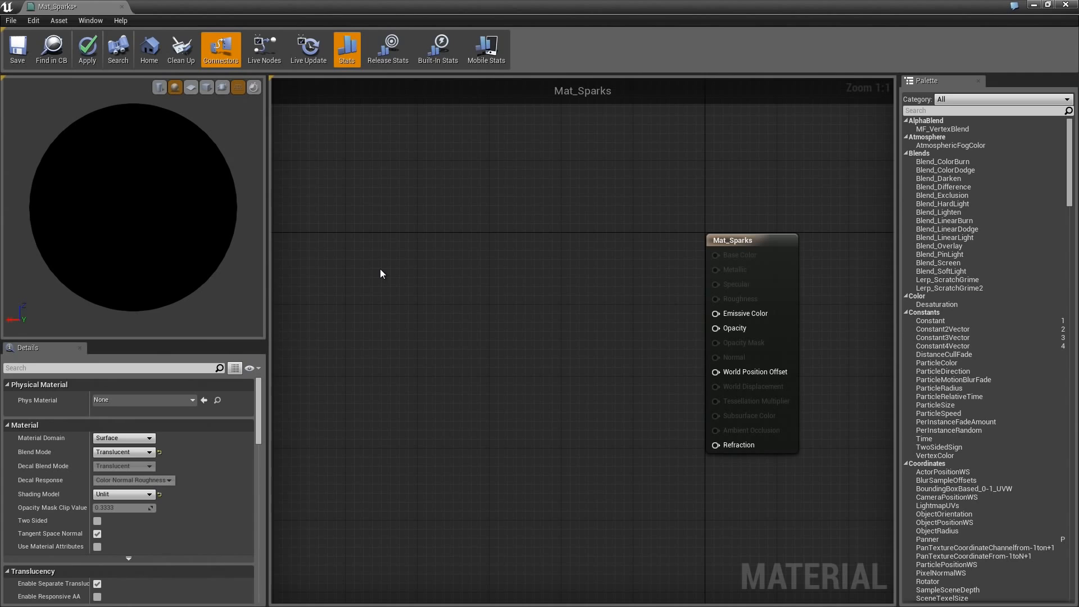
pyautogui.rightClick(425, 296)
pyautogui.write('radial')
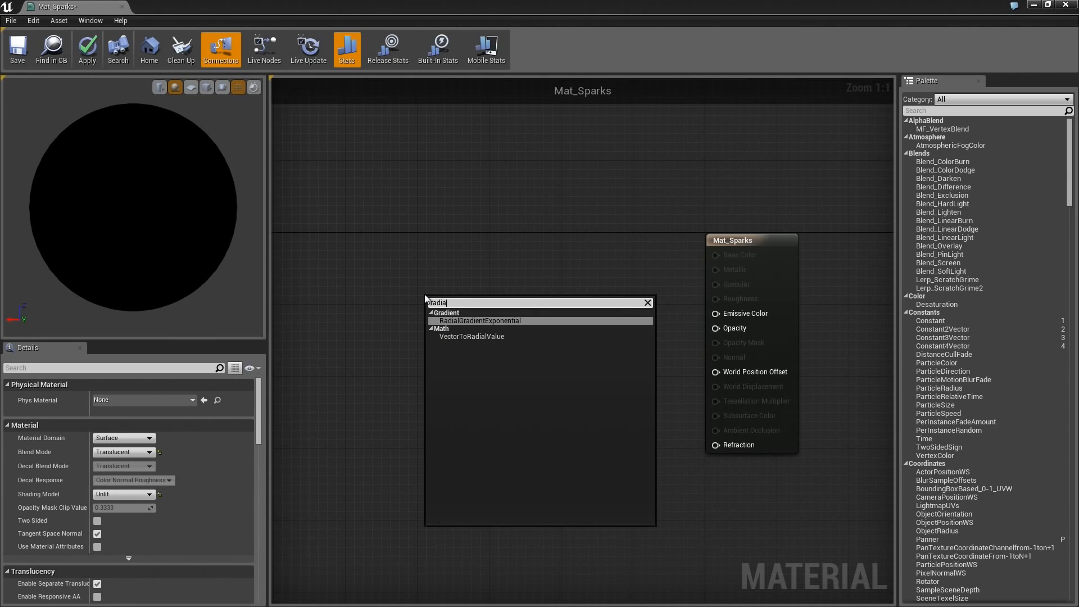
pyautogui.click(505, 320)
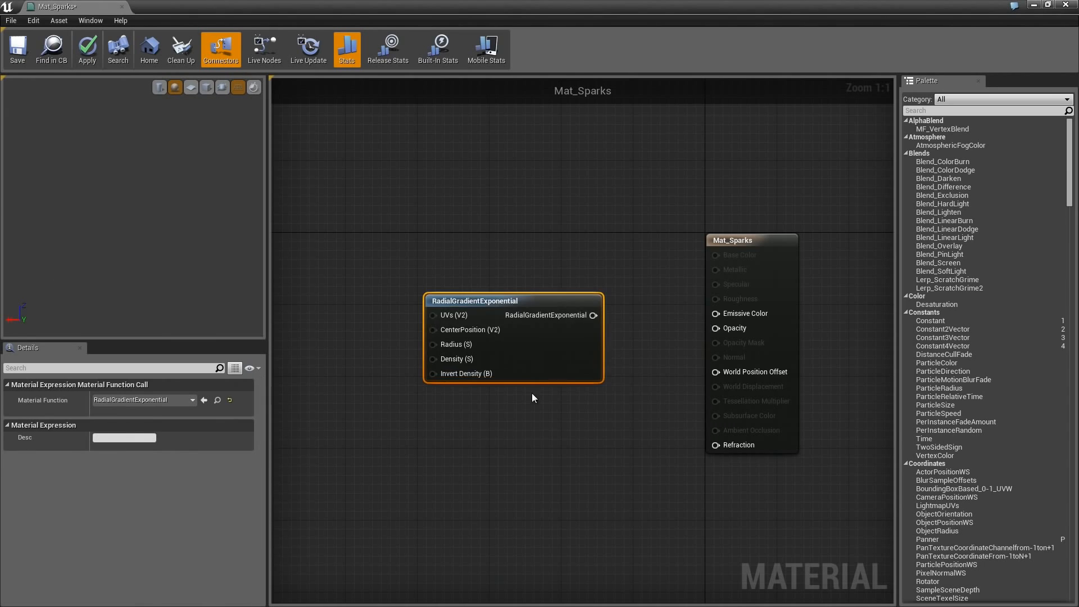
pyautogui.moveTo(513, 407); pyautogui.dragTo(566, 428, button='right')
pyautogui.moveTo(579, 360); pyautogui.dragTo(403, 380)
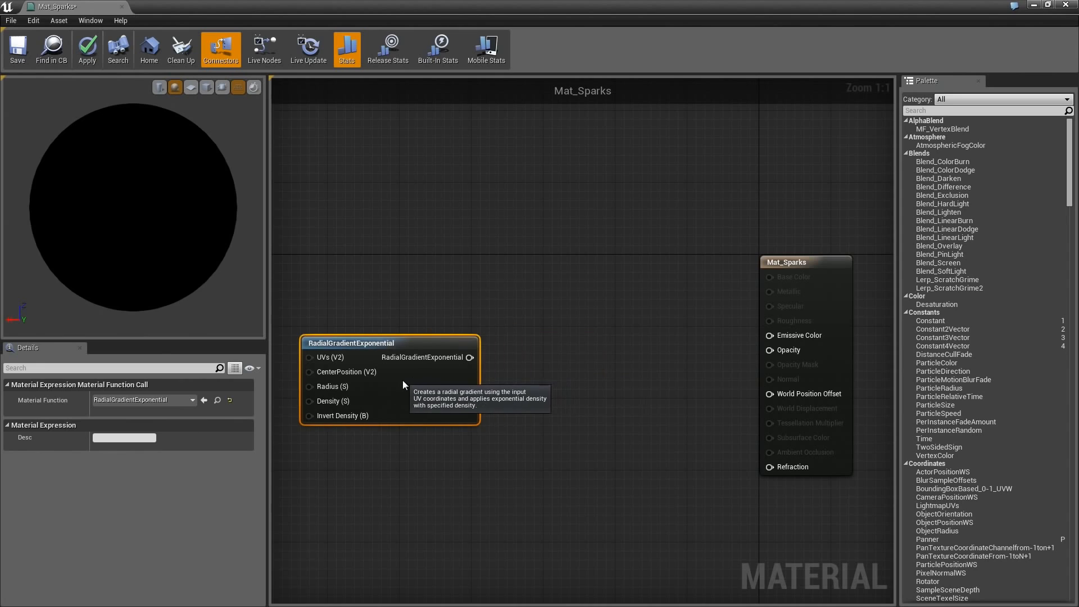
# Step: Connect the RadialGradientExponential output to Emissive Color and Opacity, and preview the material on a plane
pyautogui.moveTo(547, 442); pyautogui.dragTo(601, 411, button='right')
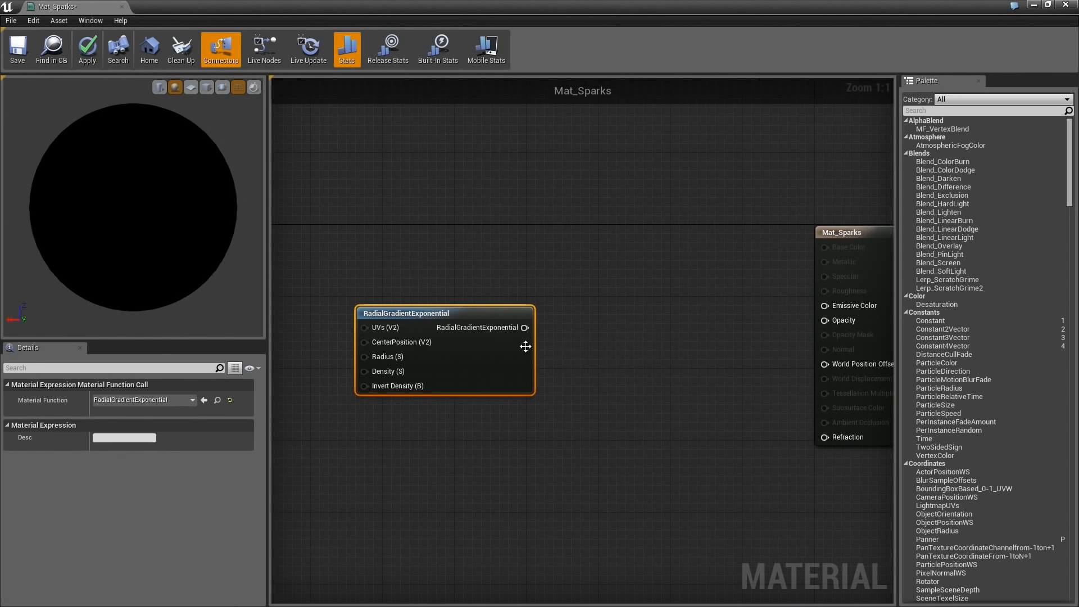
pyautogui.moveTo(607, 331); pyautogui.dragTo(492, 336, button='right')
pyautogui.moveTo(446, 330)
pyautogui.mouseDown()
pyautogui.moveTo(834, 331)
pyautogui.moveTo(748, 309)
pyautogui.moveTo(446, 330)
pyautogui.mouseUp()
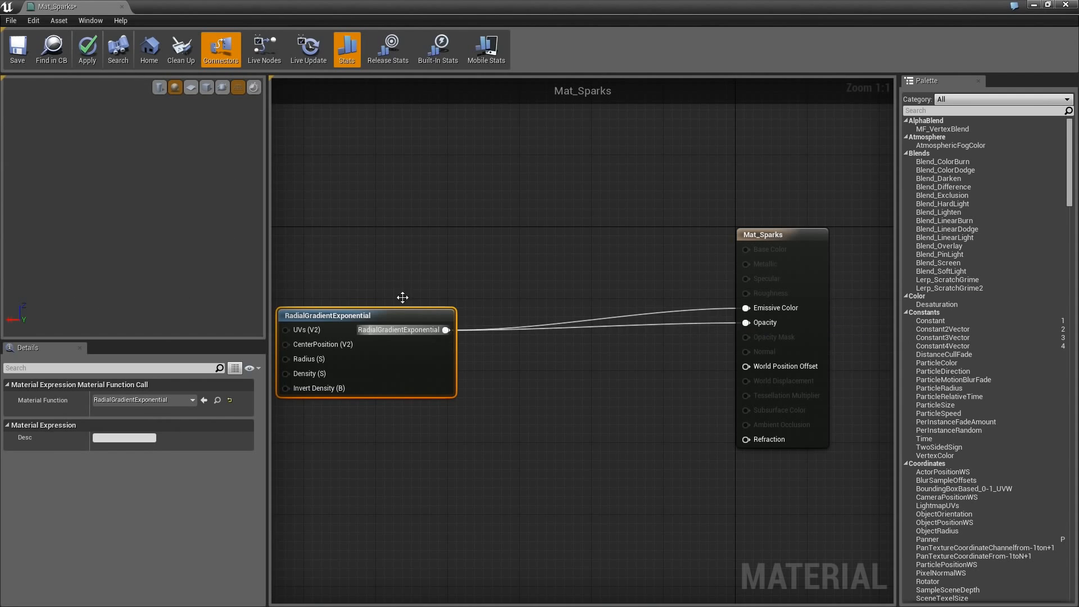
pyautogui.click(191, 88)
pyautogui.moveTo(111, 193); pyautogui.dragTo(163, 203)
# Step: Add a ParticleColor node and place it above the RadialGradientExponential node
pyautogui.moveTo(363, 209); pyautogui.dragTo(461, 227, button='right')
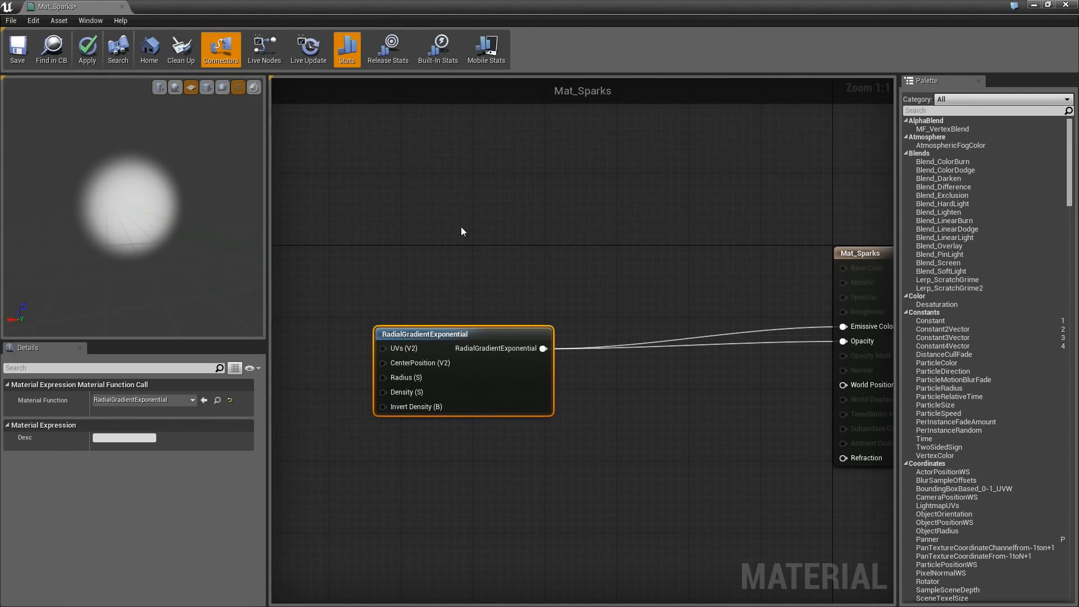
pyautogui.rightClick(451, 200)
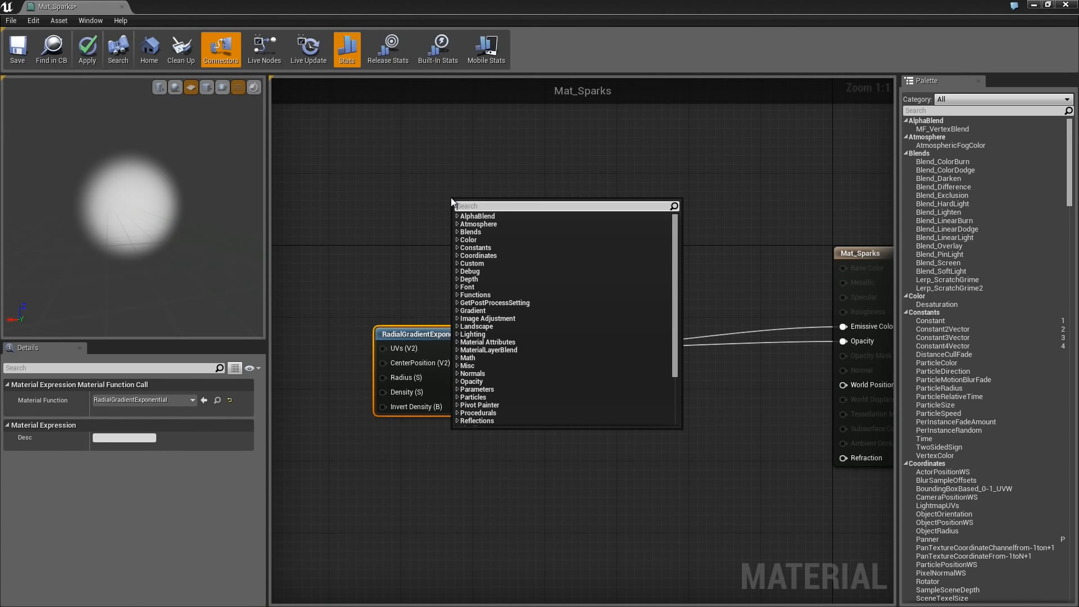
pyautogui.write('particle')
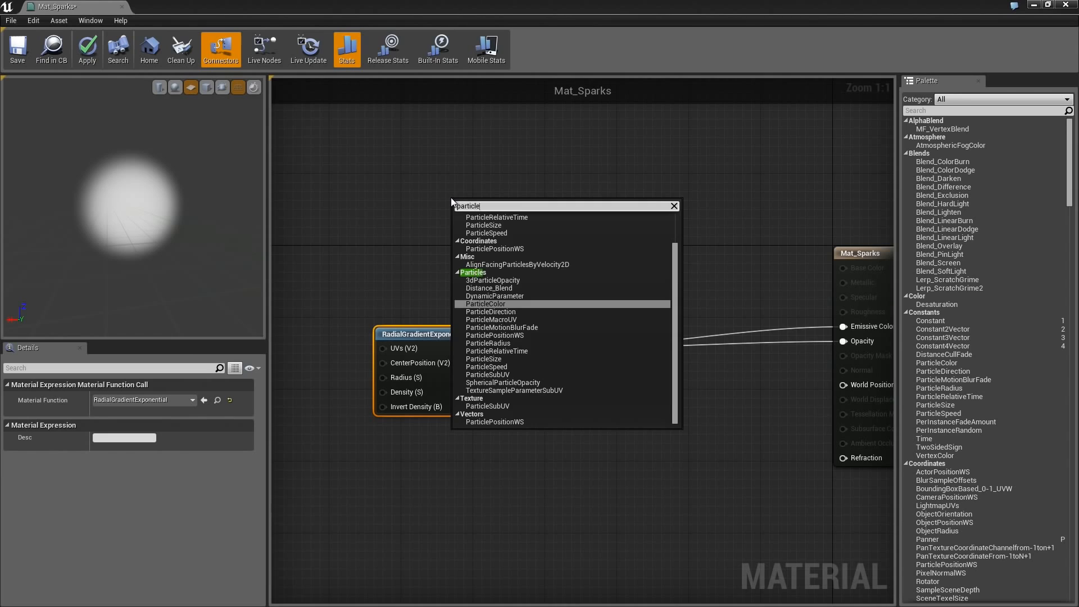
pyautogui.write('color')
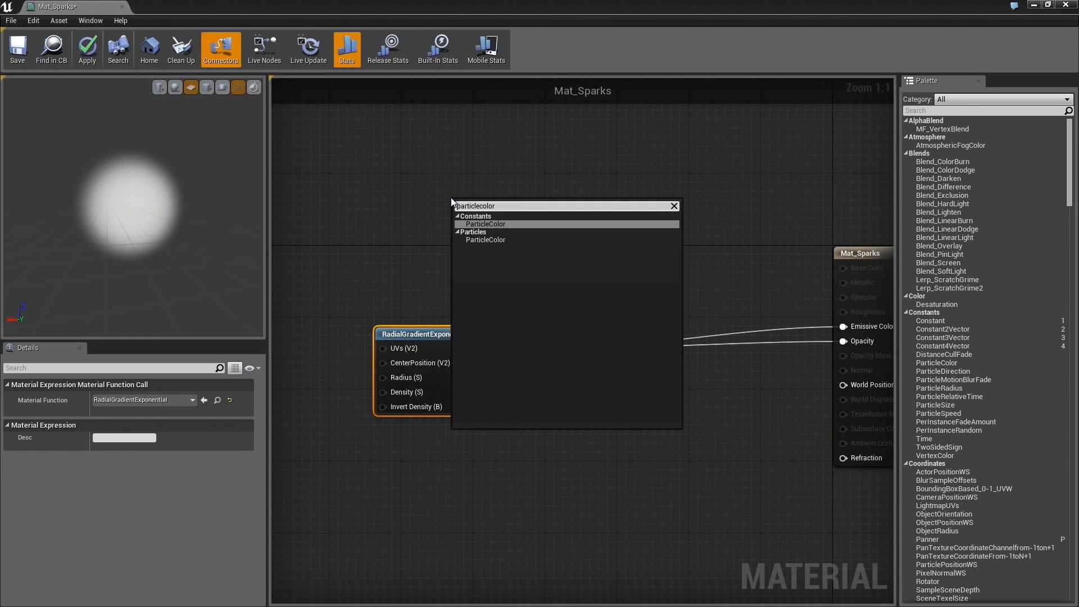
pyautogui.click(485, 238)
pyautogui.moveTo(483, 212); pyautogui.dragTo(505, 178)
# Step: Add a Multiply node fed by Particle Color's combined color output on A and the RadialGradientExponential output on B
pyautogui.moveTo(618, 225); pyautogui.dragTo(524, 227, button='right')
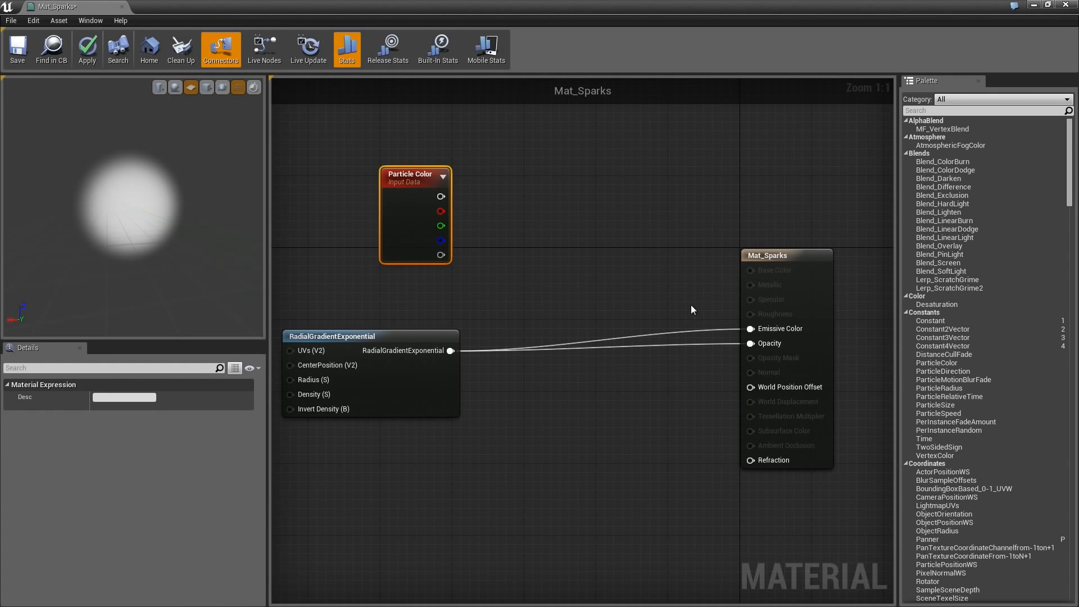
pyautogui.moveTo(442, 197); pyautogui.dragTo(539, 251)
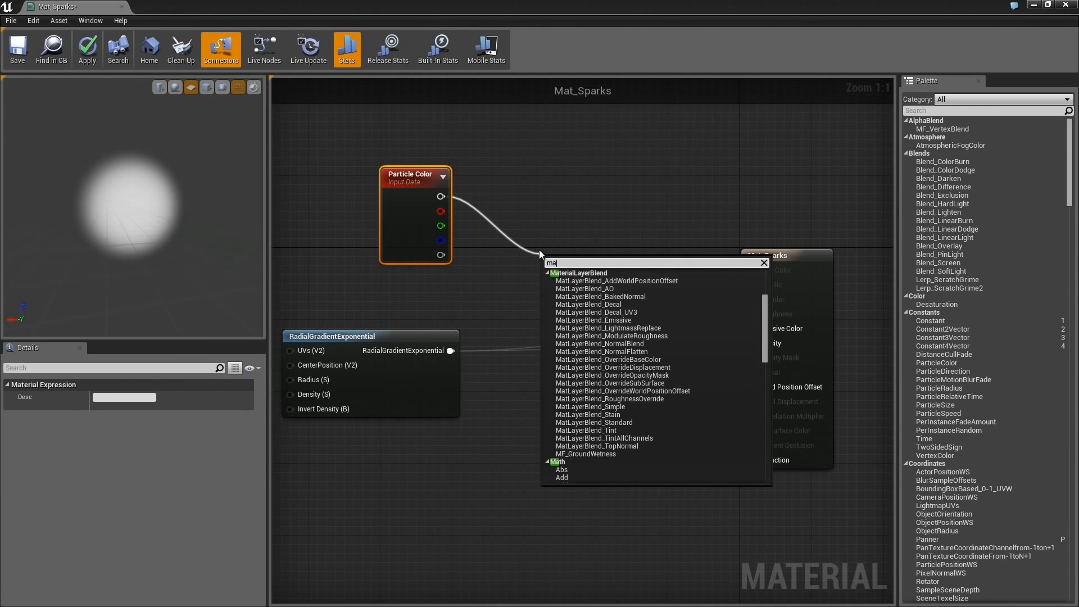
pyautogui.write('ma')
pyautogui.press('BackSpace')
pyautogui.write('ult')
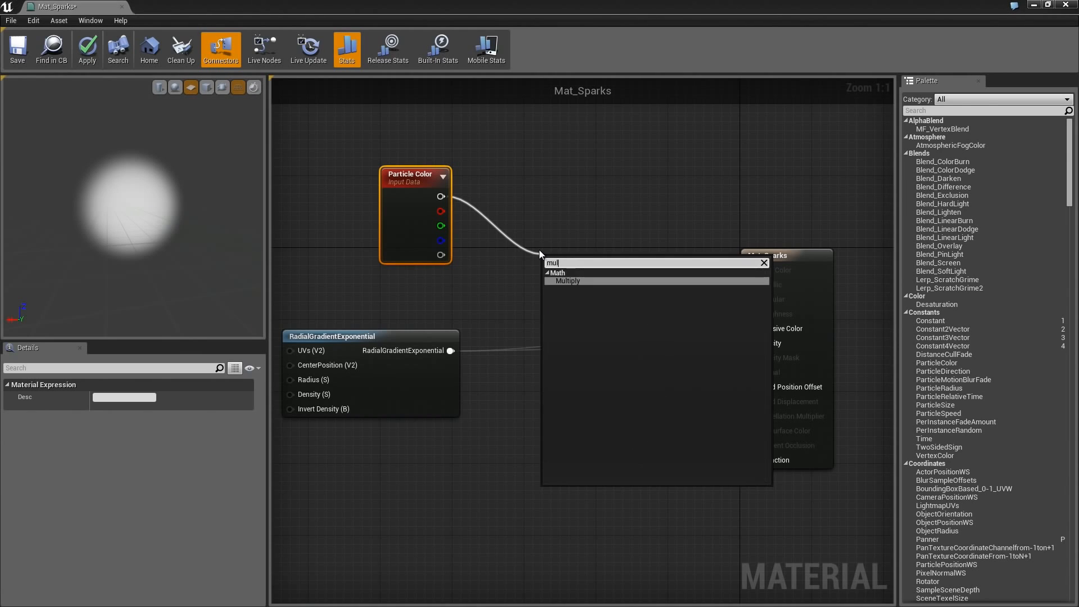
pyautogui.press('Return')
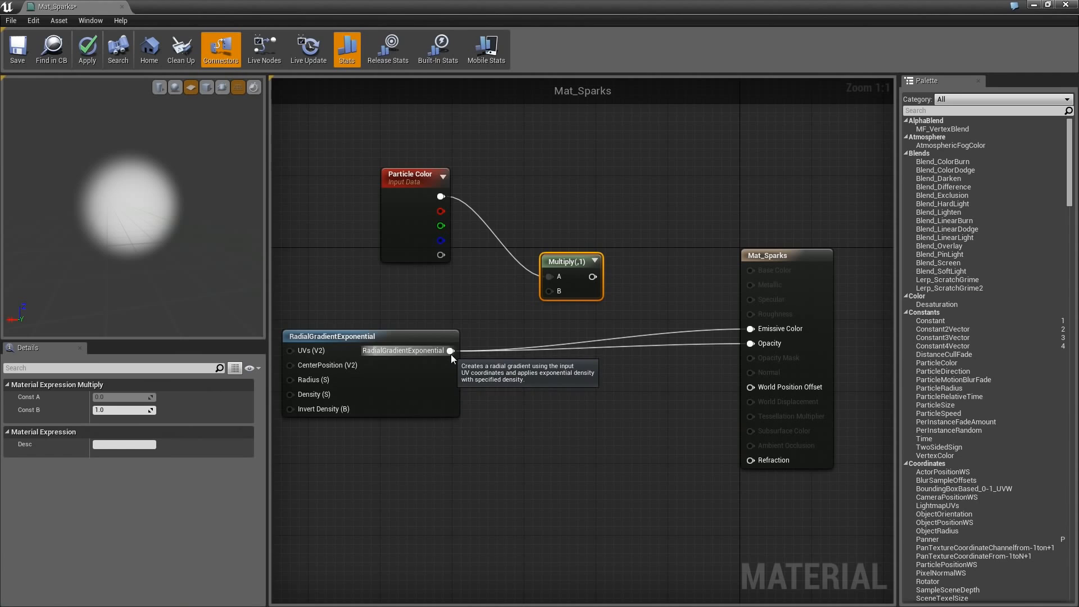
pyautogui.moveTo(450, 350); pyautogui.dragTo(731, 336)
# Step: Add a second Multiply node combining Particle Color's alpha on A with the RadialGradientExponential output on B, and connect it to Opacity
pyautogui.moveTo(441, 255); pyautogui.dragTo(551, 394)
pyautogui.write('multiply')
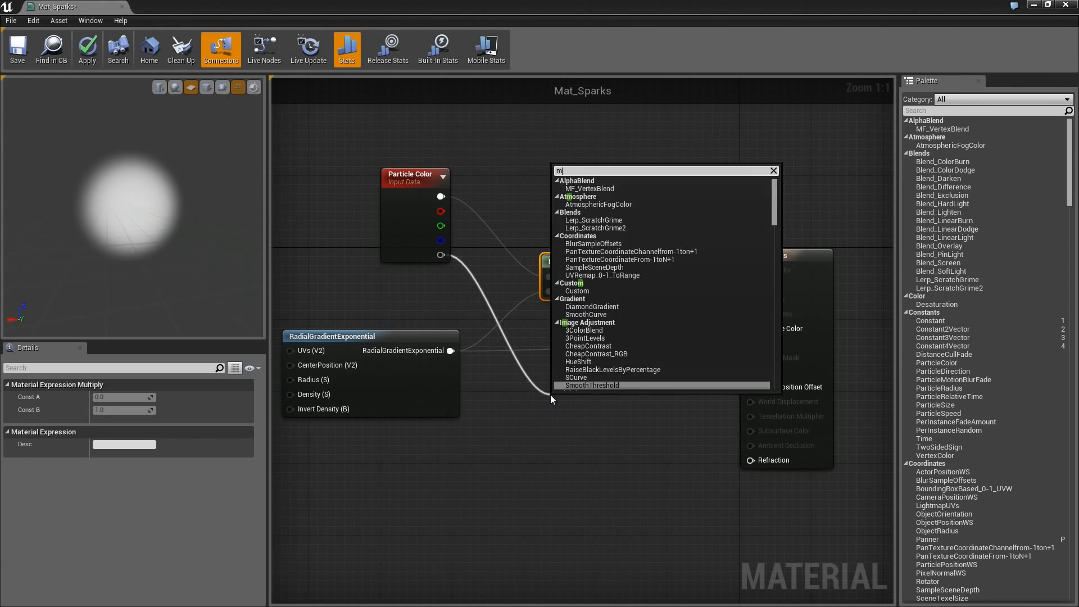
pyautogui.press('Return')
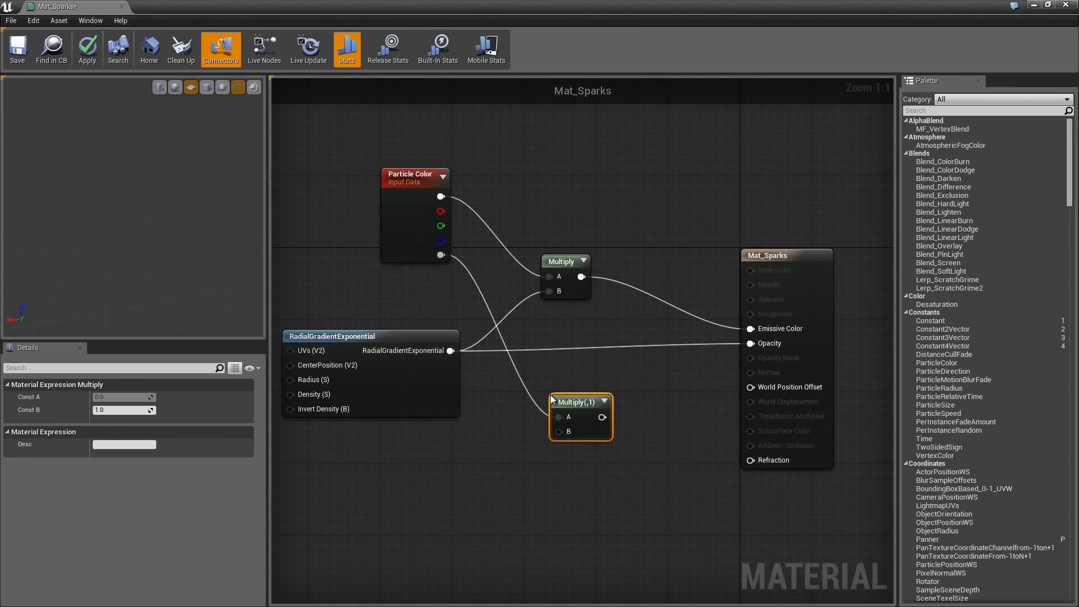
pyautogui.moveTo(451, 351); pyautogui.dragTo(750, 343)
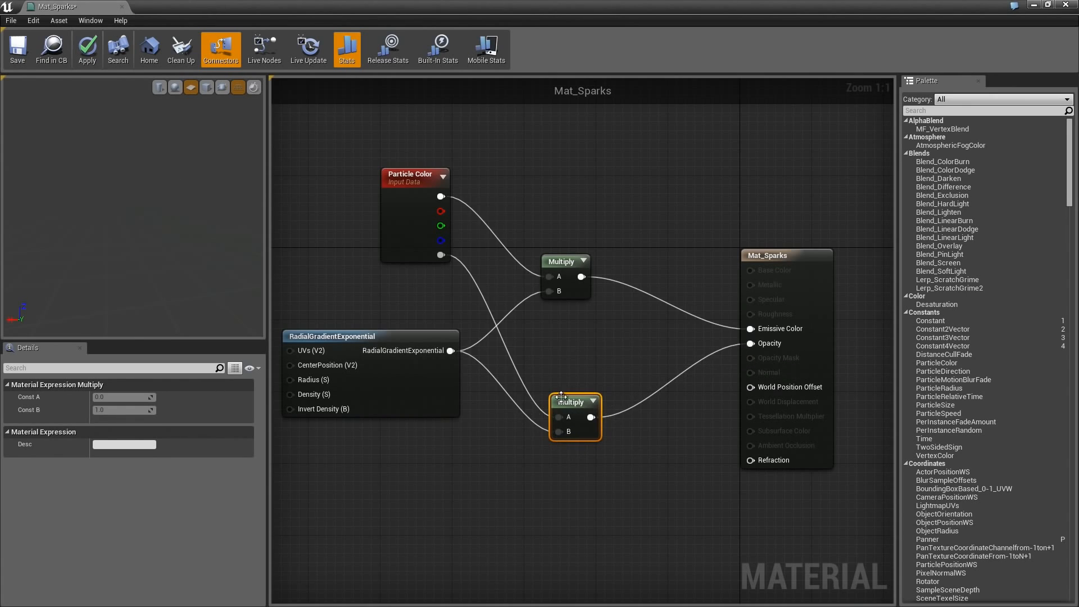
# Step: Stack the two Multiply nodes between the inputs and the Mat_Sparks node, then apply, save and close the material
pyautogui.moveTo(571, 402); pyautogui.dragTo(608, 345)
pyautogui.moveTo(575, 265); pyautogui.dragTo(621, 278)
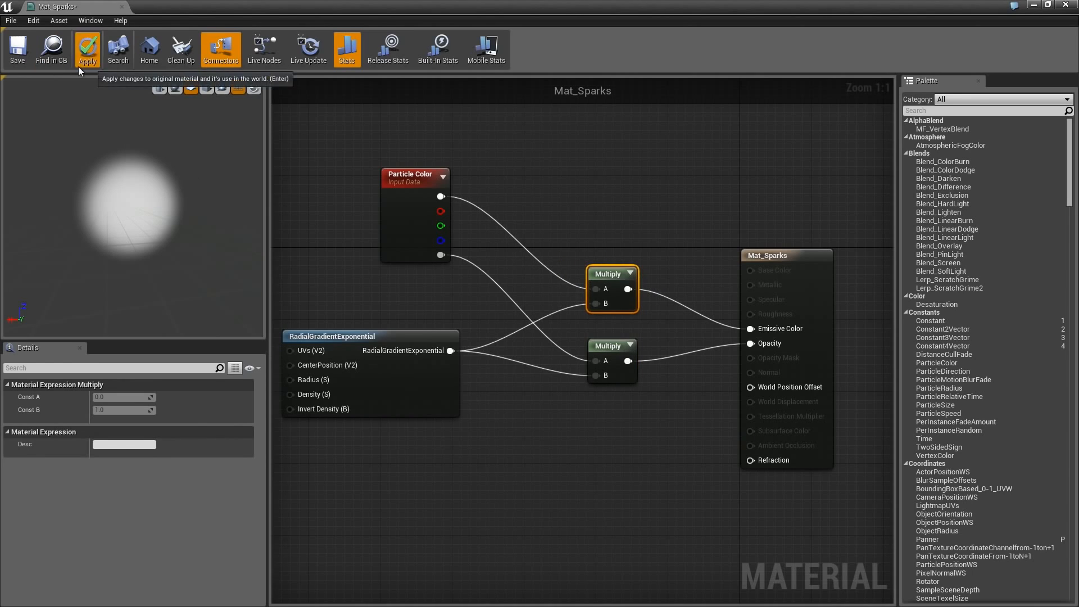
pyautogui.click(87, 48)
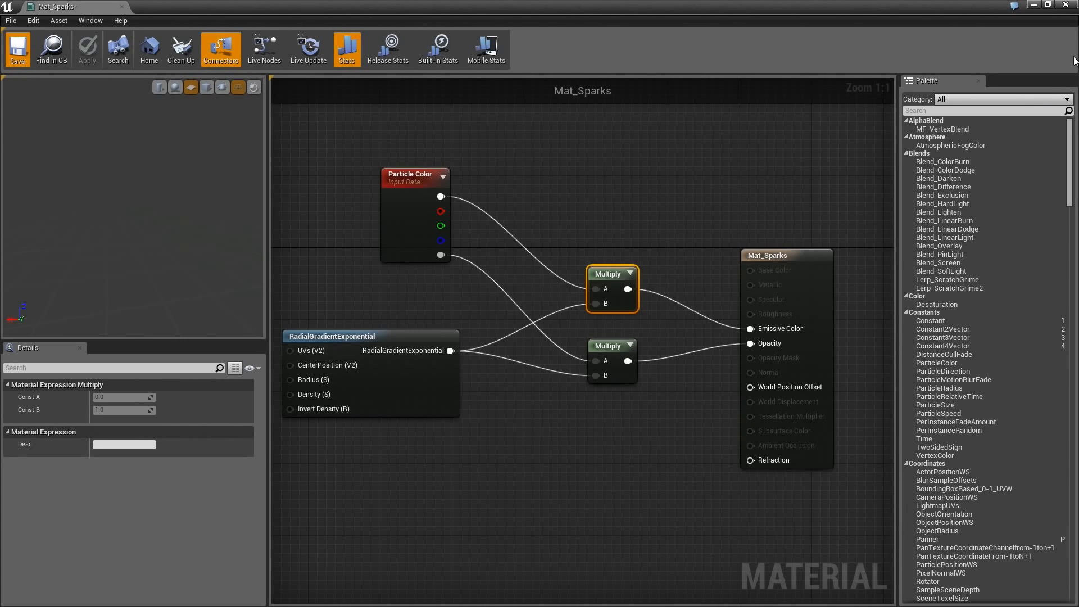
pyautogui.click(1065, 5)
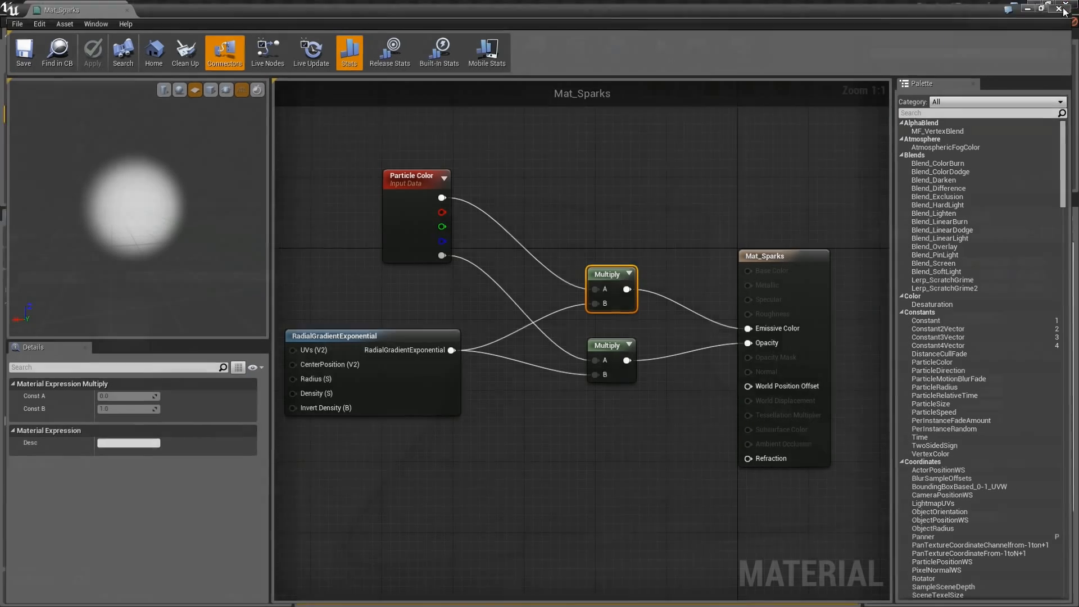
# Step: Create a particle system named P_Sparks in the Sprite folder and open it for editing
pyautogui.rightClick(182, 333)
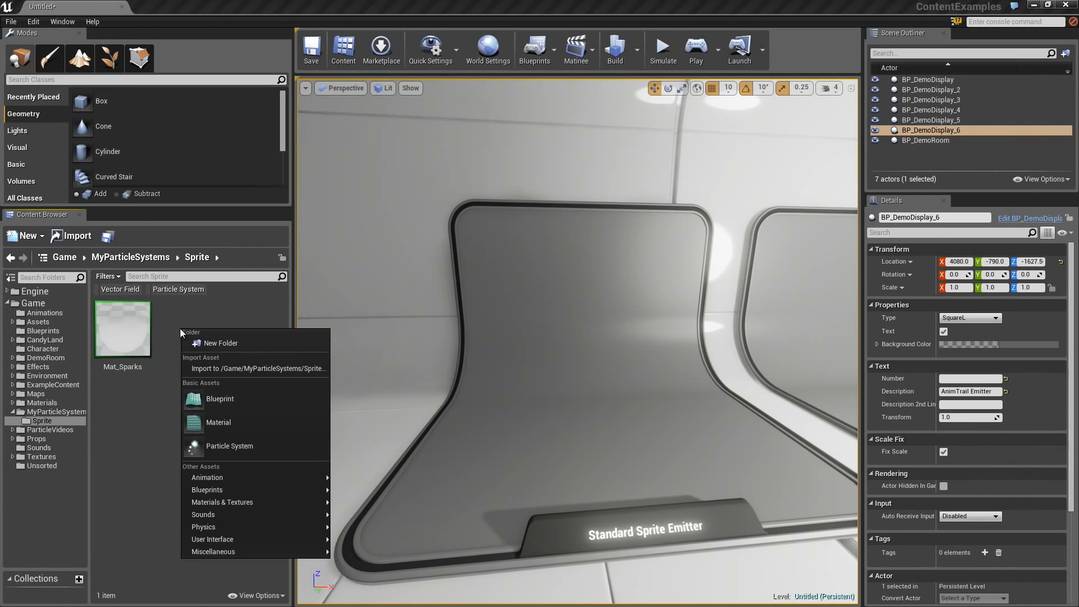
pyautogui.click(238, 447)
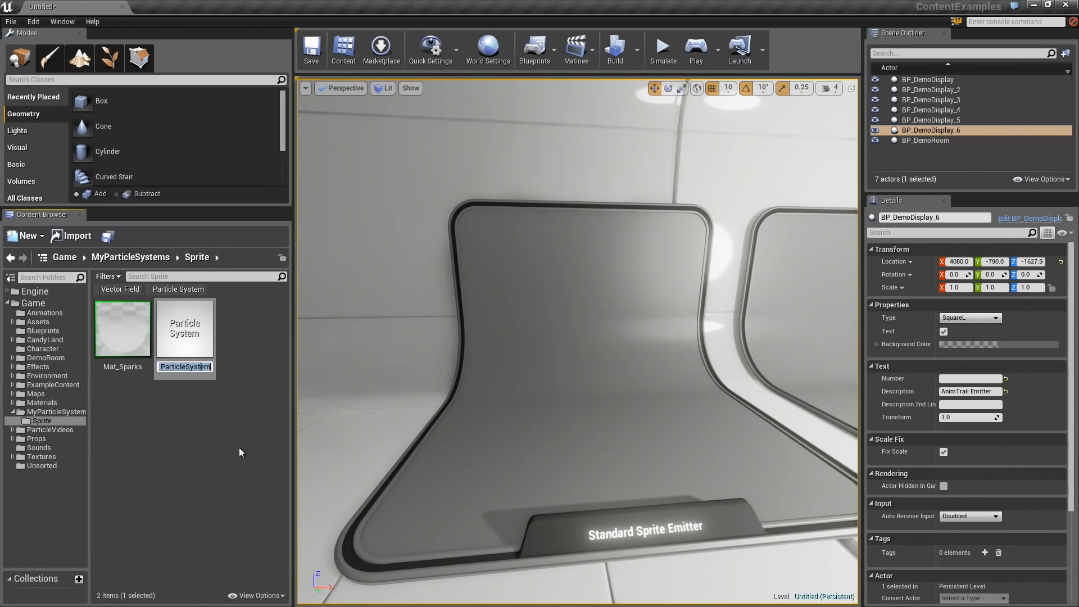
pyautogui.write('P_Sparks')
pyautogui.press('Return')
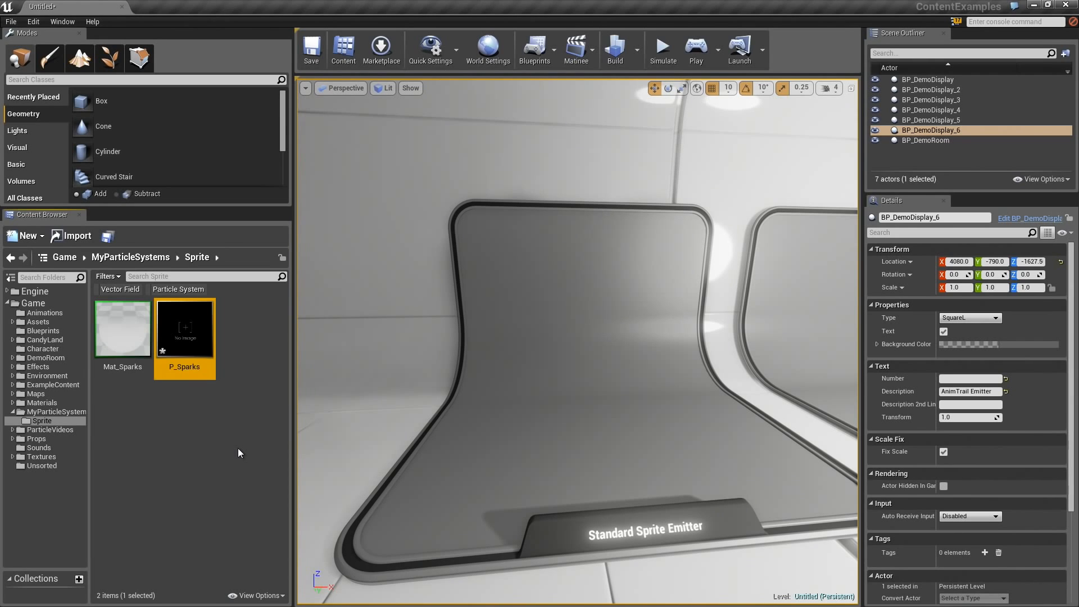
pyautogui.doubleClick(188, 344)
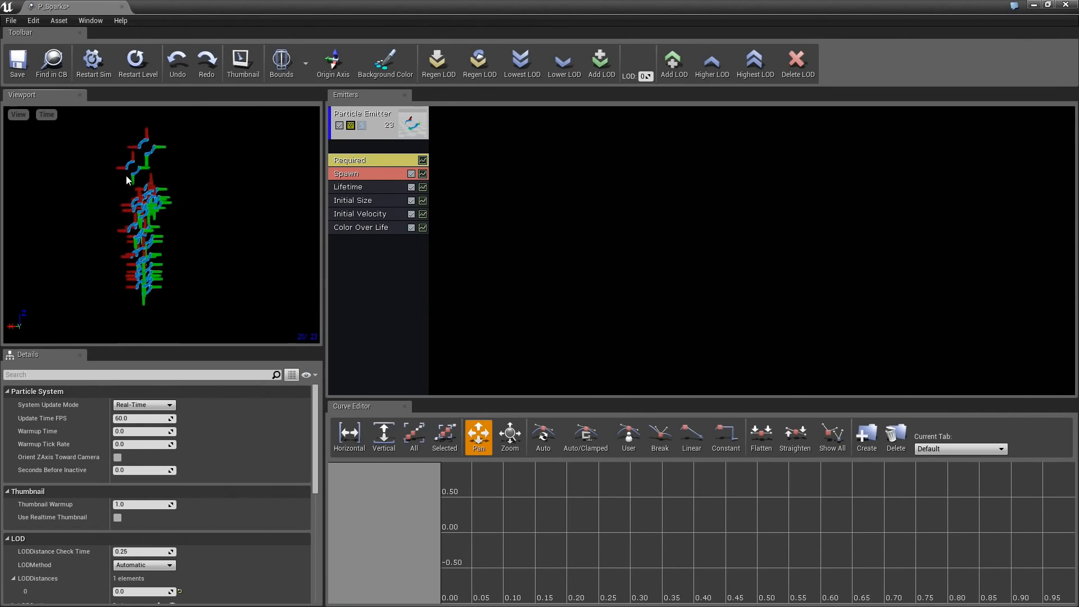
# Step: Assign the Mat_Sparks material to the emitter in its Required module
pyautogui.click(360, 159)
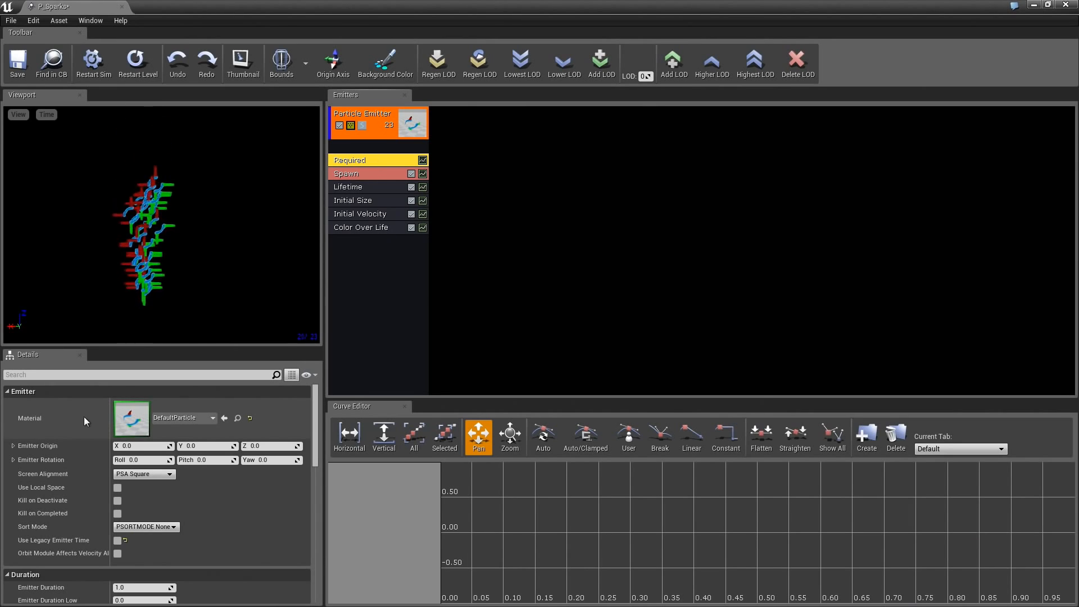
pyautogui.click(212, 419)
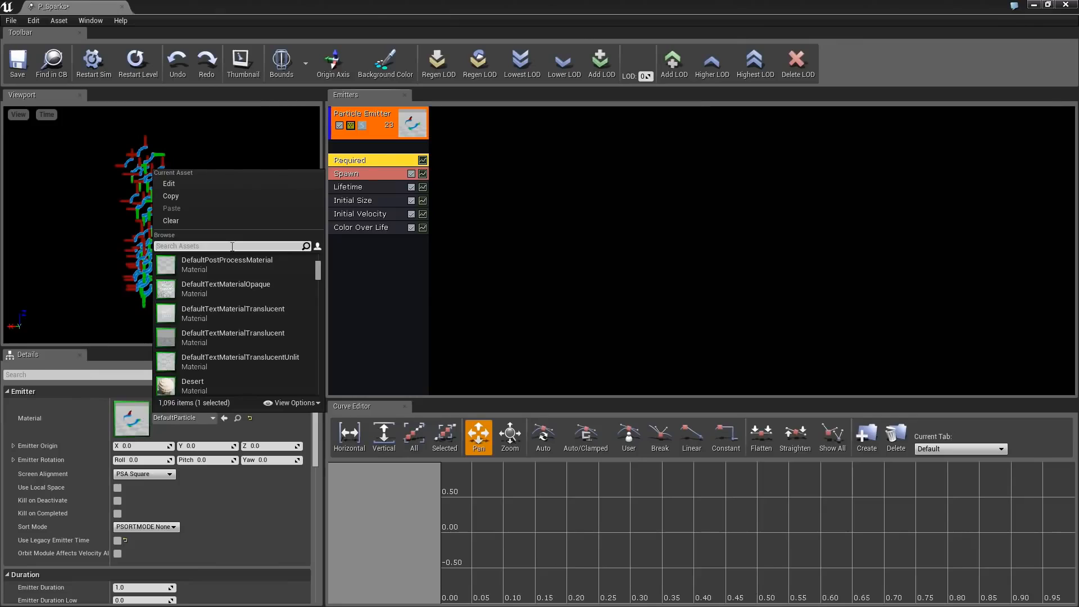
pyautogui.write('mat_spar')
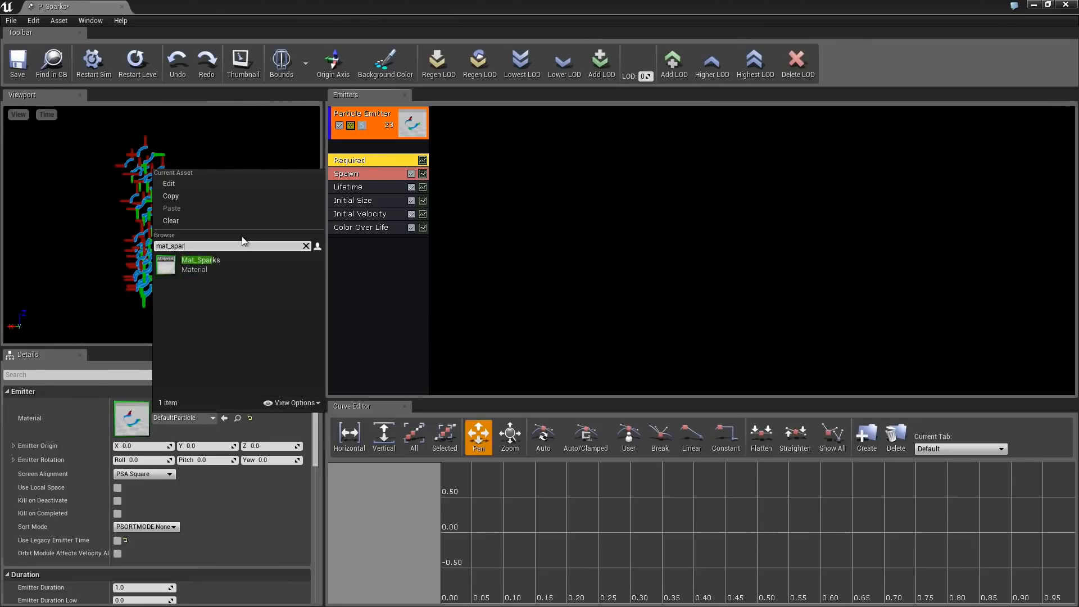
pyautogui.click(218, 261)
pyautogui.moveTo(264, 292); pyautogui.dragTo(264, 286)
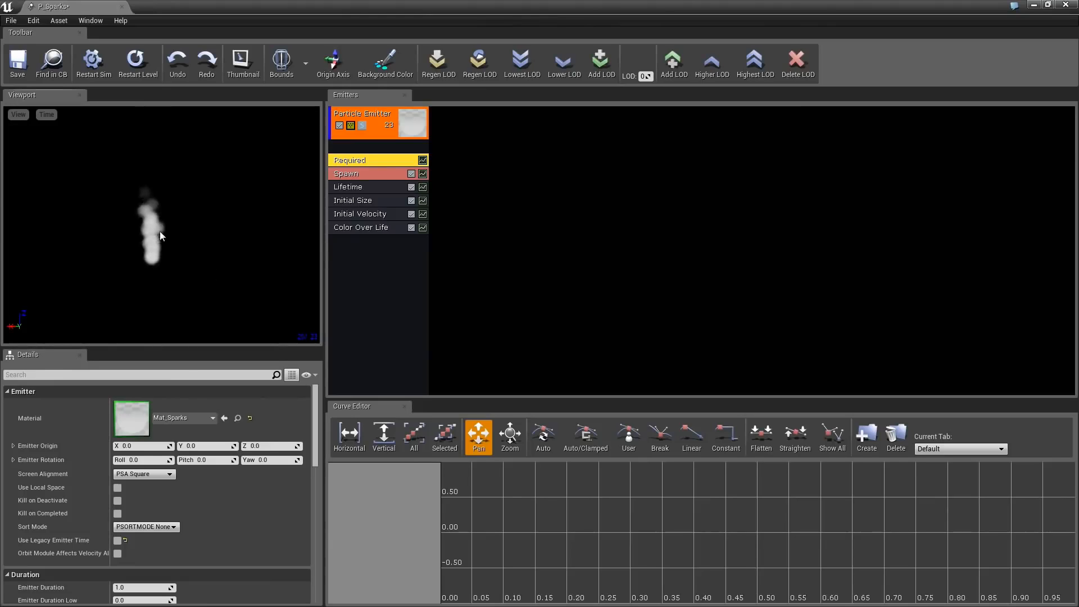
# Step: Review the Required module's properties and set Screen Alignment to PSA Velocity
pyautogui.moveTo(317, 436)
pyautogui.mouseDown()
pyautogui.moveTo(318, 455)
pyautogui.moveTo(319, 426)
pyautogui.mouseUp()
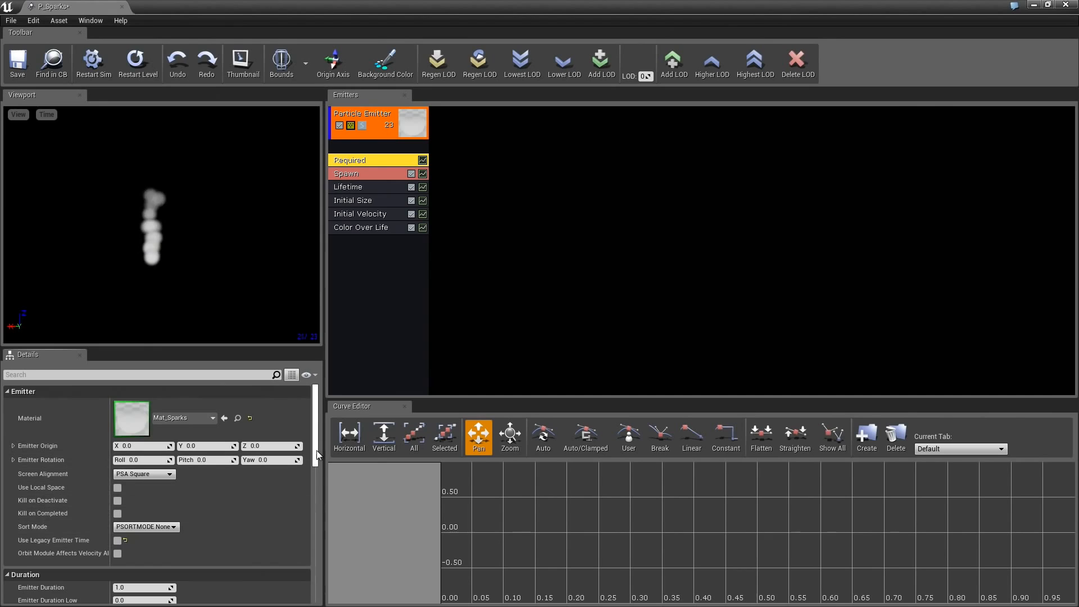
pyautogui.scroll(-5, 79, 449)
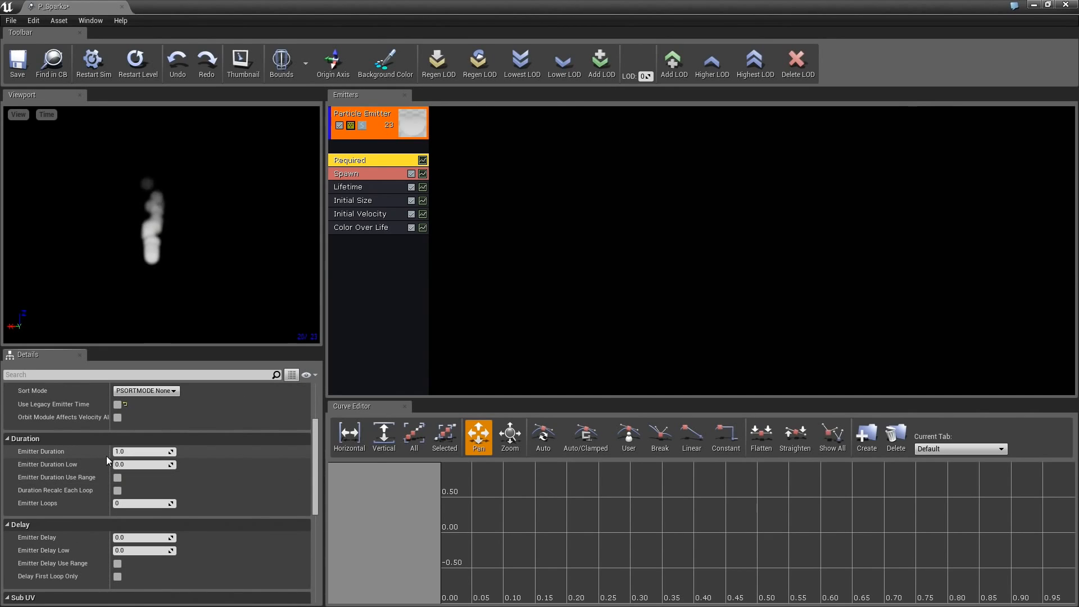
pyautogui.moveTo(315, 457); pyautogui.dragTo(315, 404)
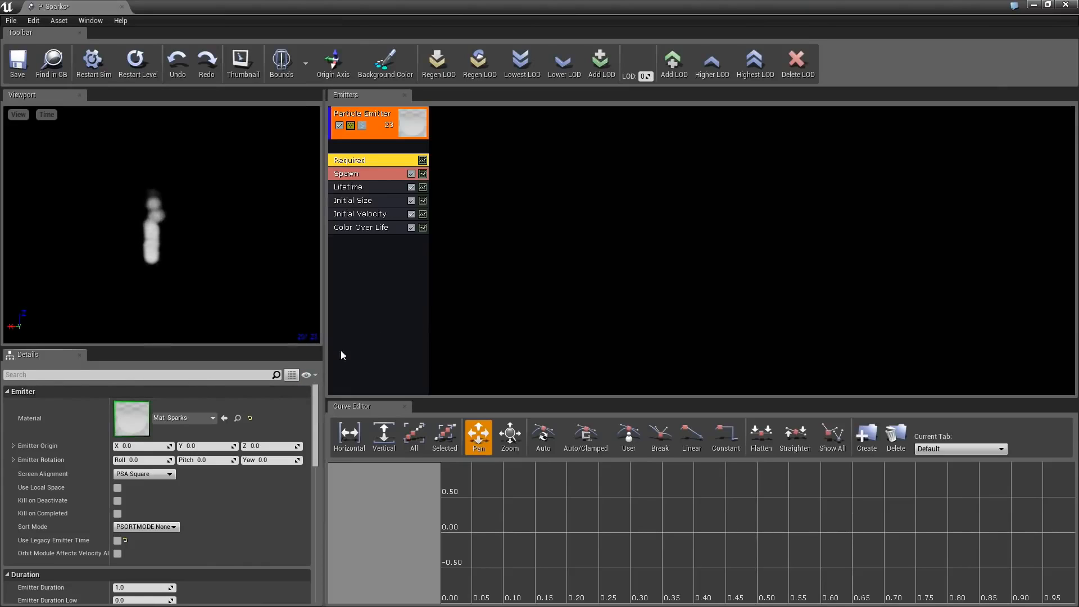
pyautogui.moveTo(156, 477)
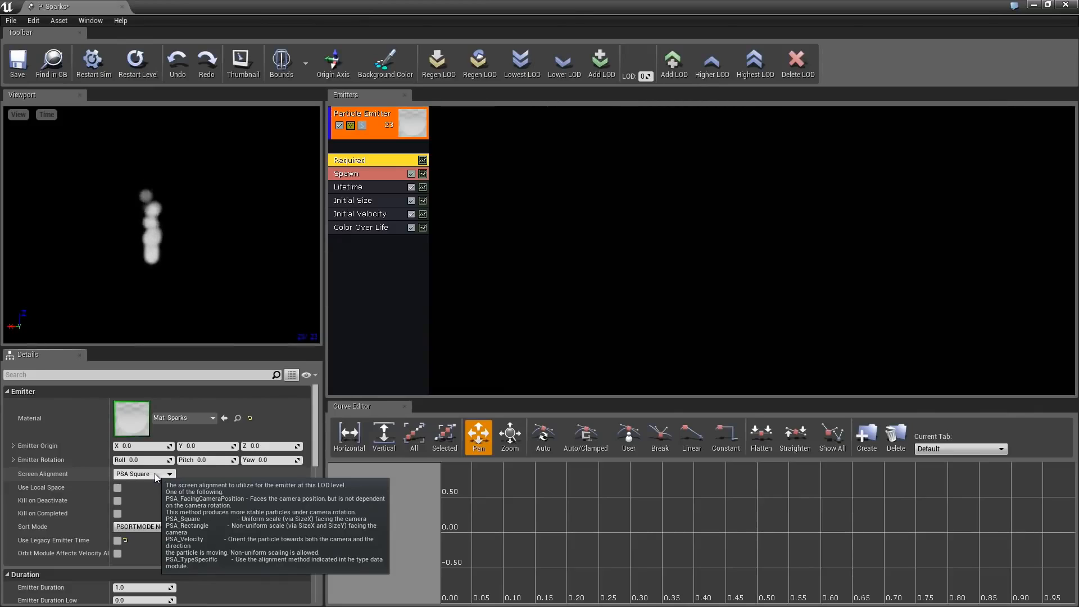
pyautogui.click(155, 475)
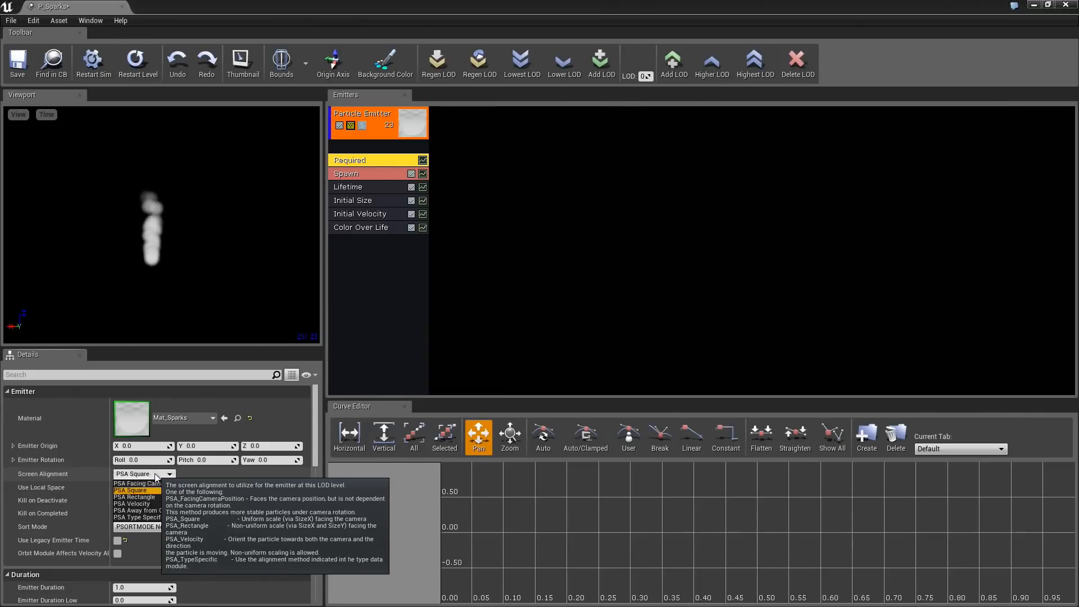
pyautogui.click(147, 504)
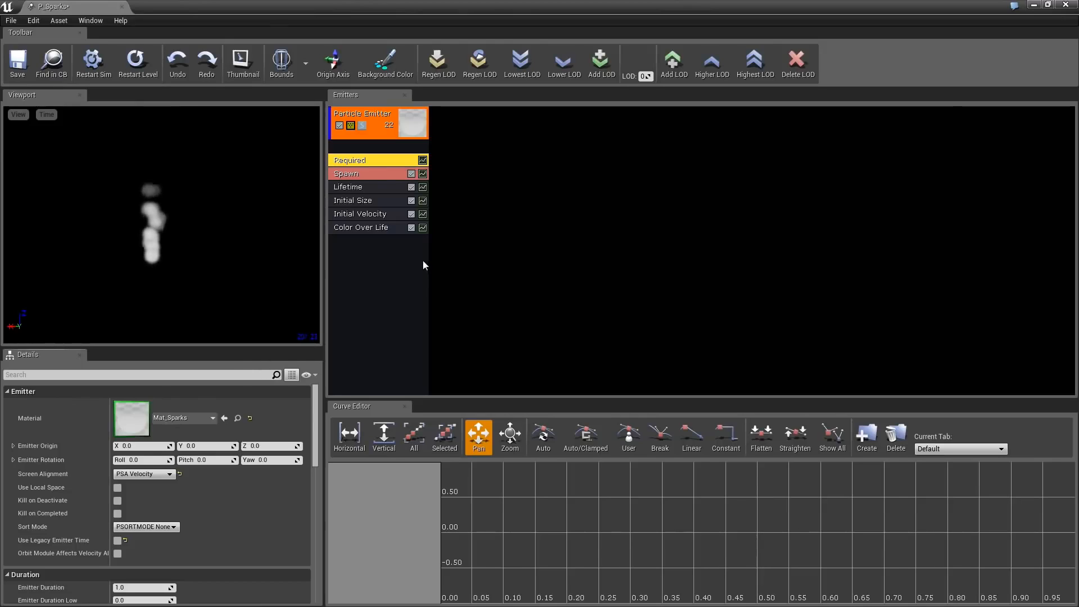
# Step: Place P_Sparks in the level on the Standard Sprite Emitter display, and return to the maximized particle editor with Initial Size selected
pyautogui.click(366, 202)
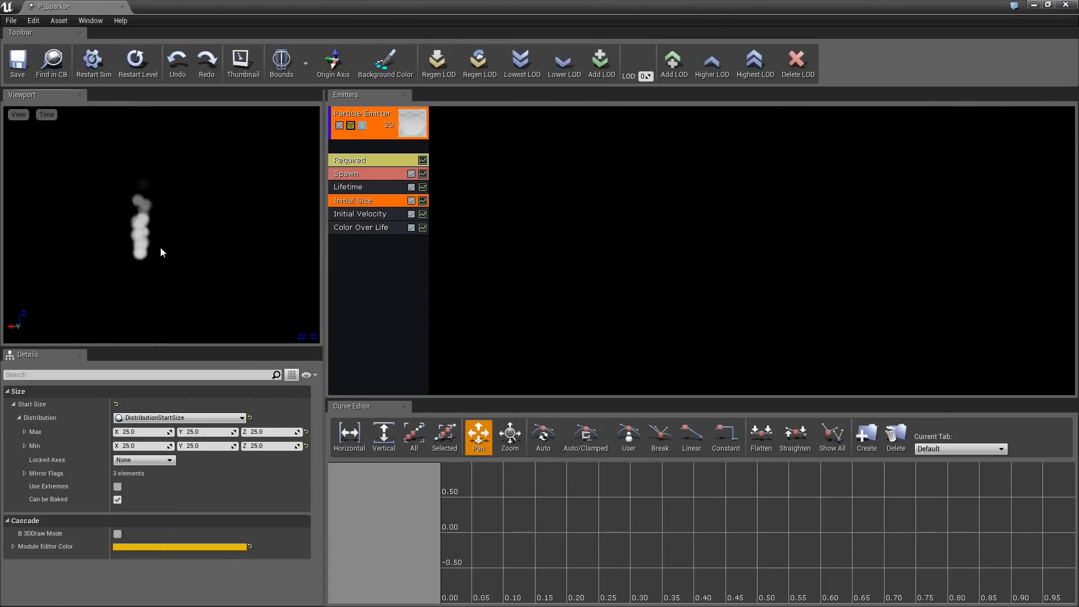
pyautogui.doubleClick(247, 11)
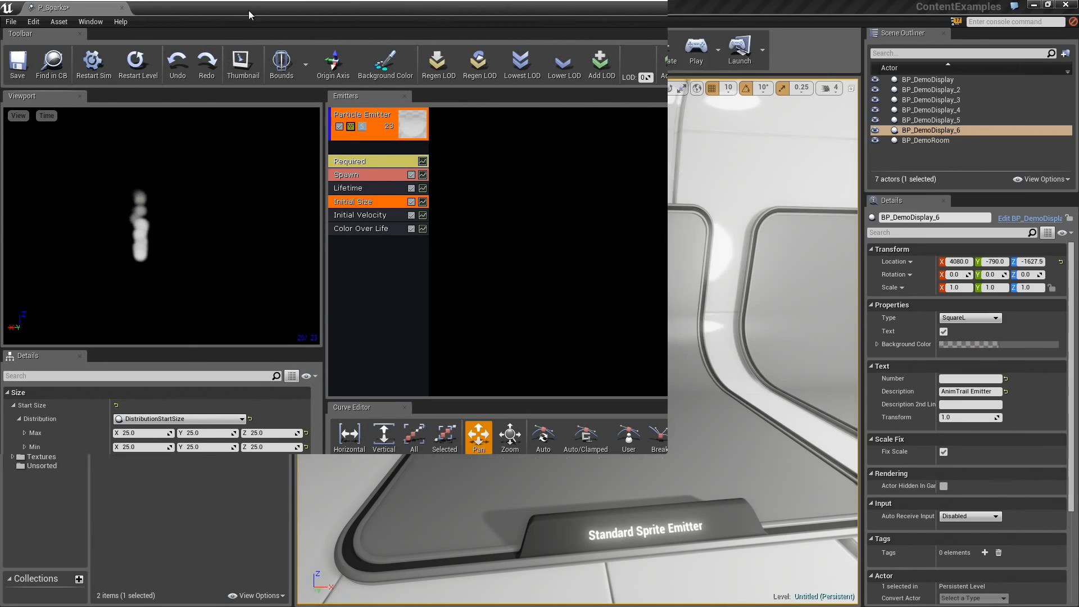
pyautogui.moveTo(249, 10); pyautogui.dragTo(888, 86)
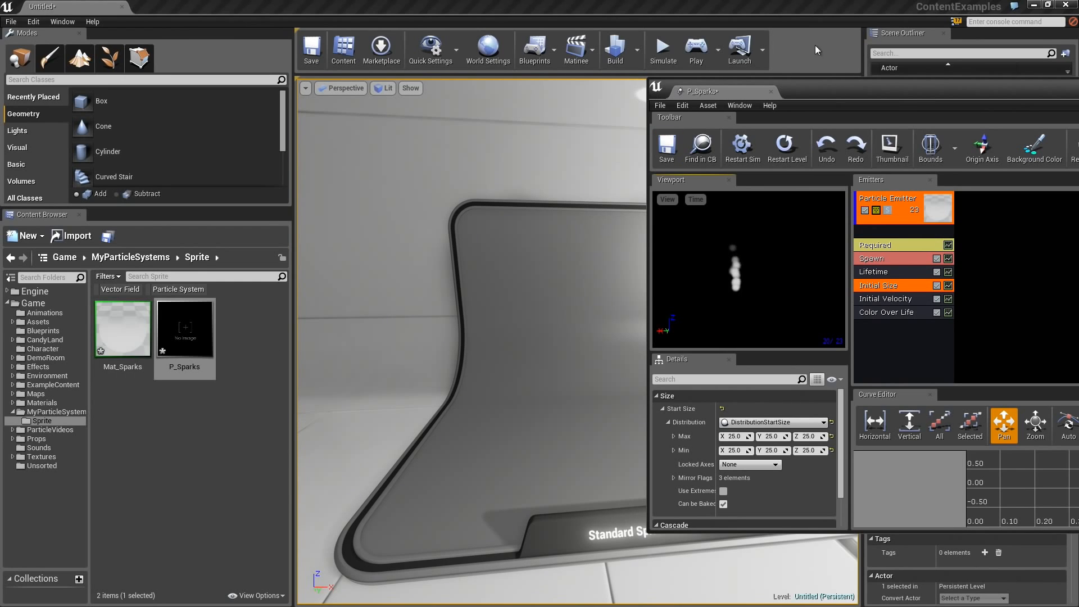
pyautogui.moveTo(821, 91); pyautogui.dragTo(924, 108)
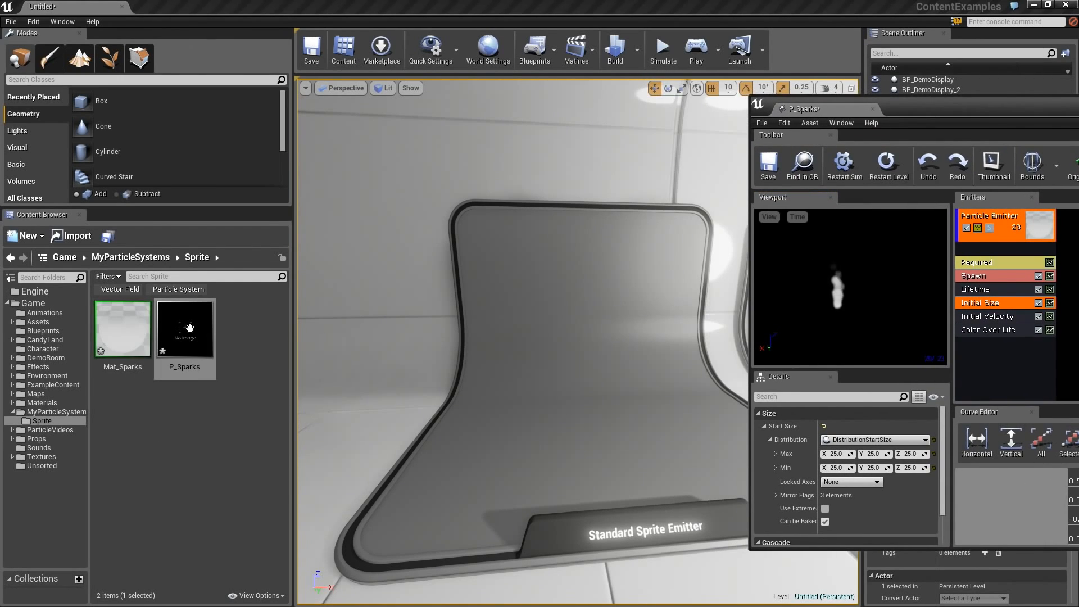
pyautogui.moveTo(189, 328); pyautogui.dragTo(581, 352)
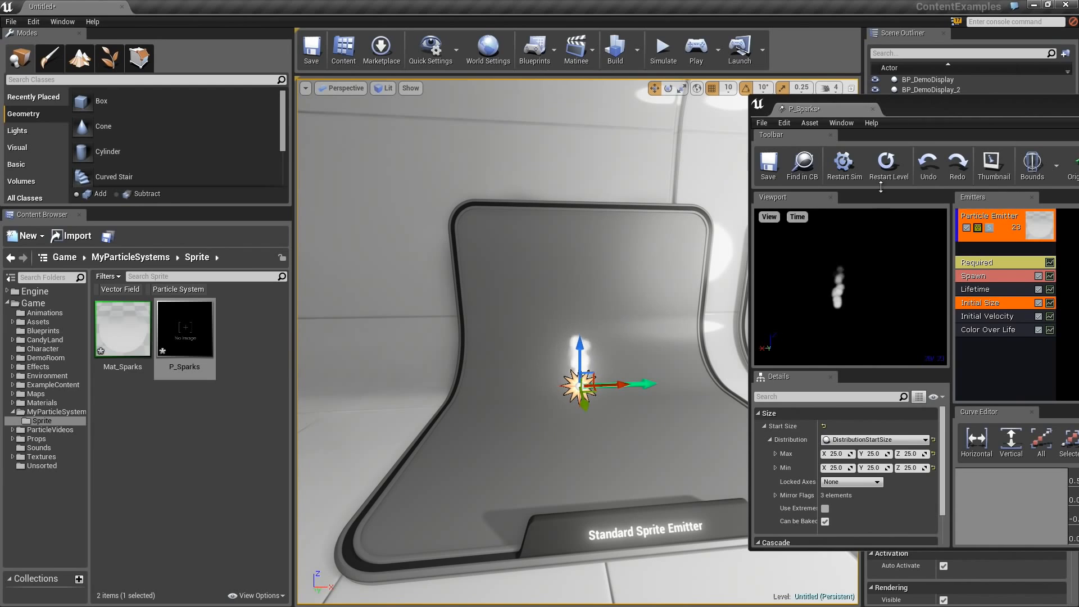
pyautogui.moveTo(946, 109); pyautogui.dragTo(362, 88)
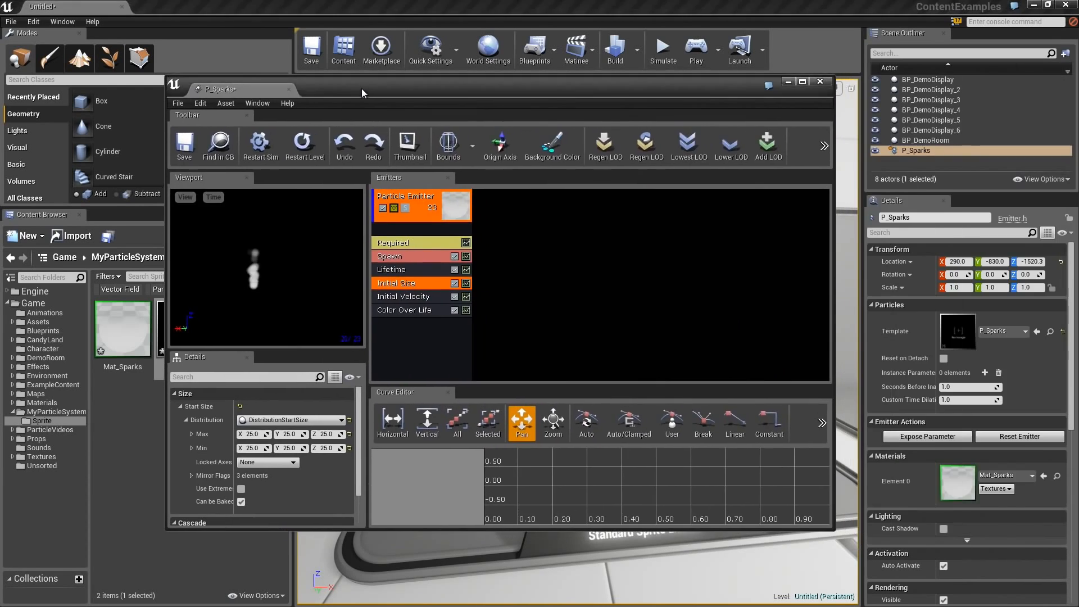
pyautogui.doubleClick(362, 88)
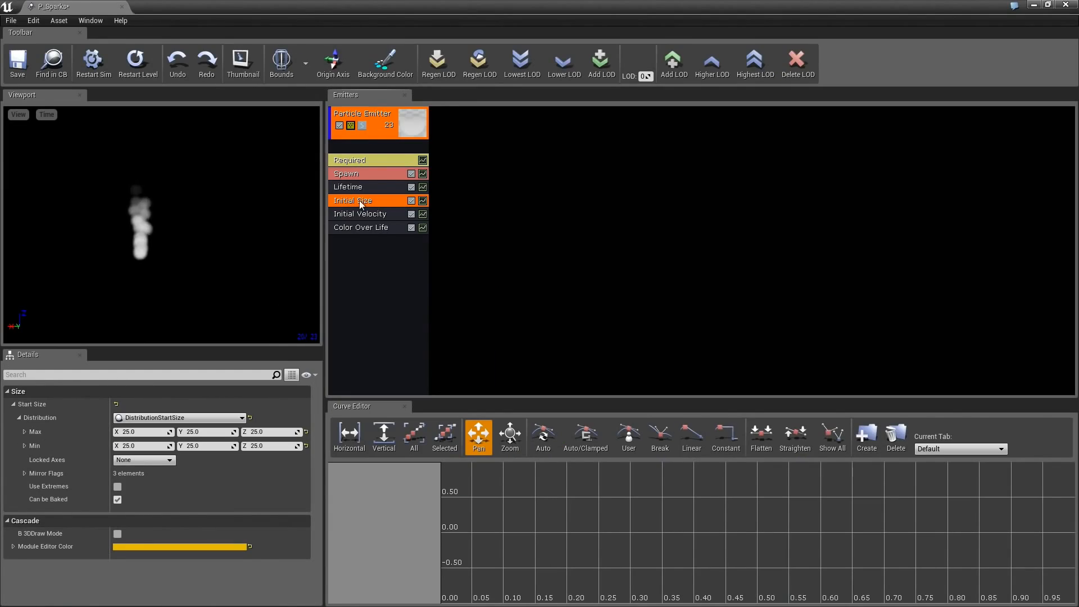
# Step: Set the Initial Size module's Start Size to a Max of 4 and a Min of 2 on X, Y and Z
pyautogui.click(141, 432)
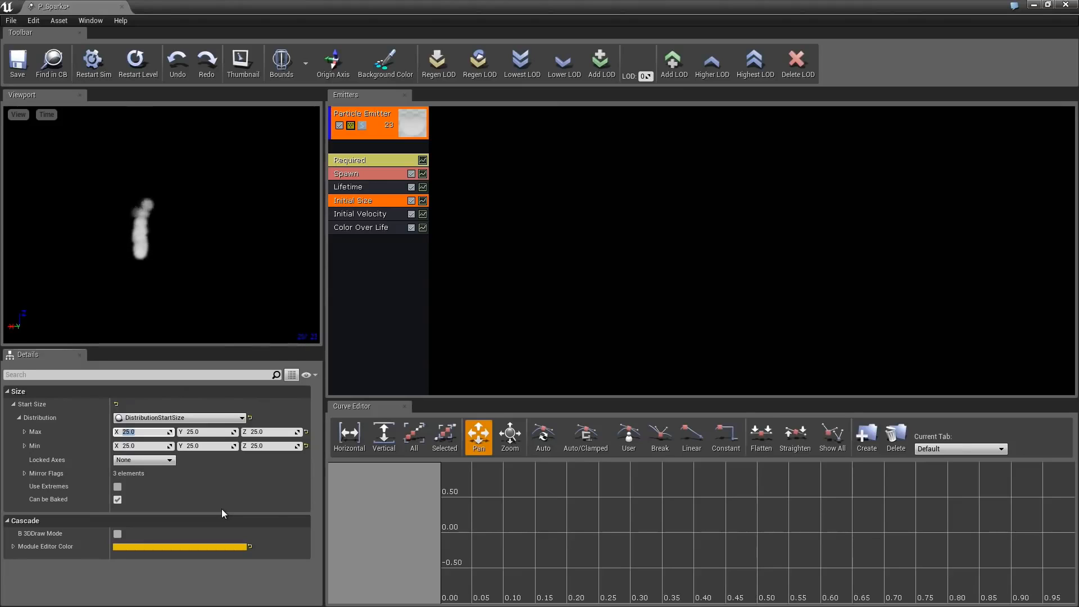
pyautogui.write('4')
pyautogui.press('Tab')
pyautogui.write('4')
pyautogui.press('Tab')
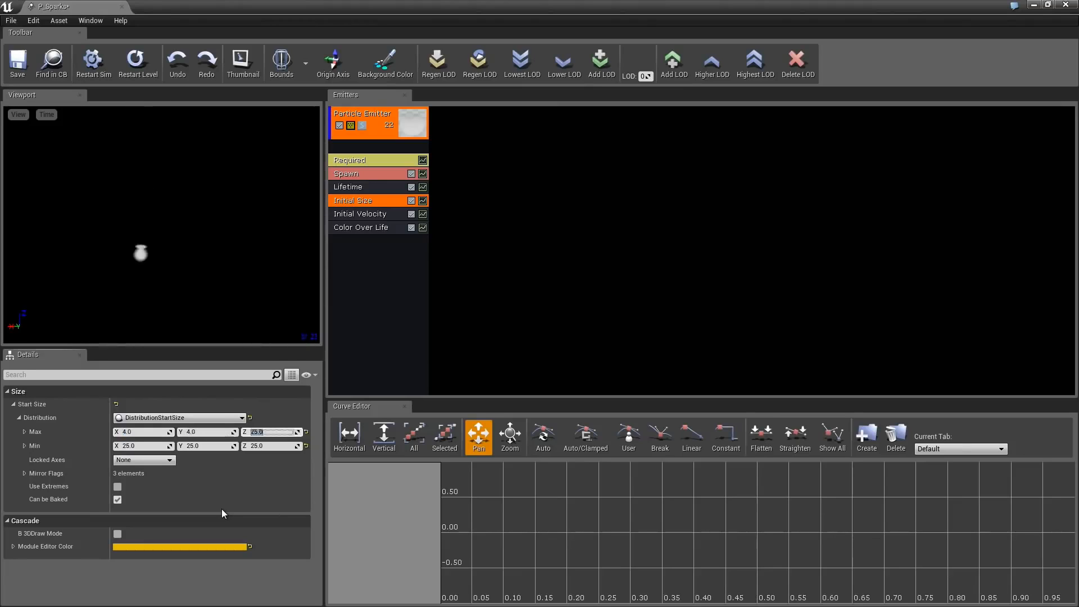
pyautogui.write('4')
pyautogui.press('Tab')
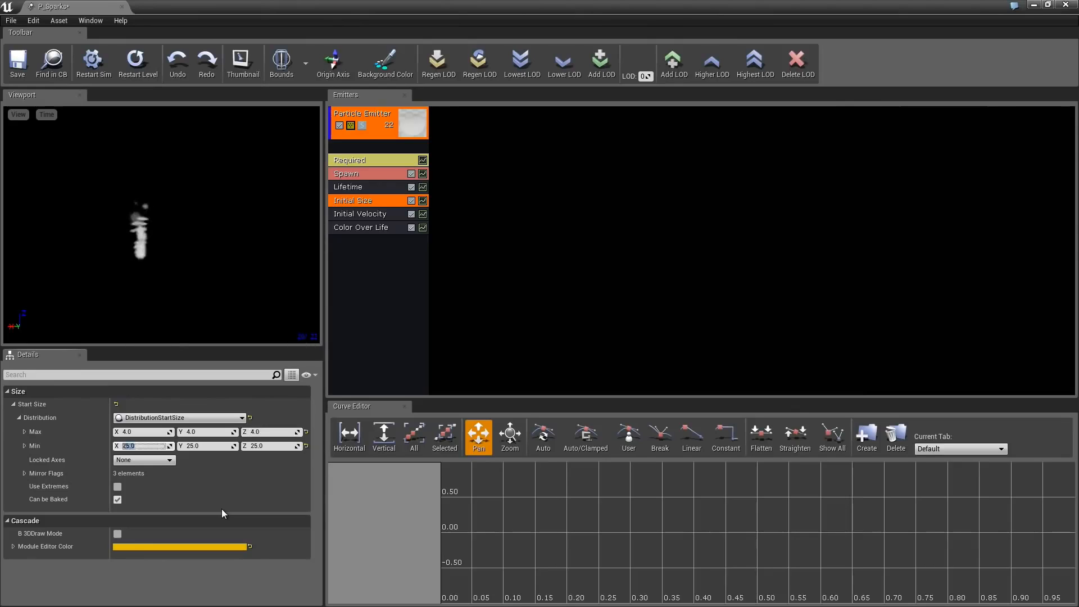
pyautogui.write('2')
pyautogui.press('Tab')
pyautogui.write('2')
pyautogui.press('Tab')
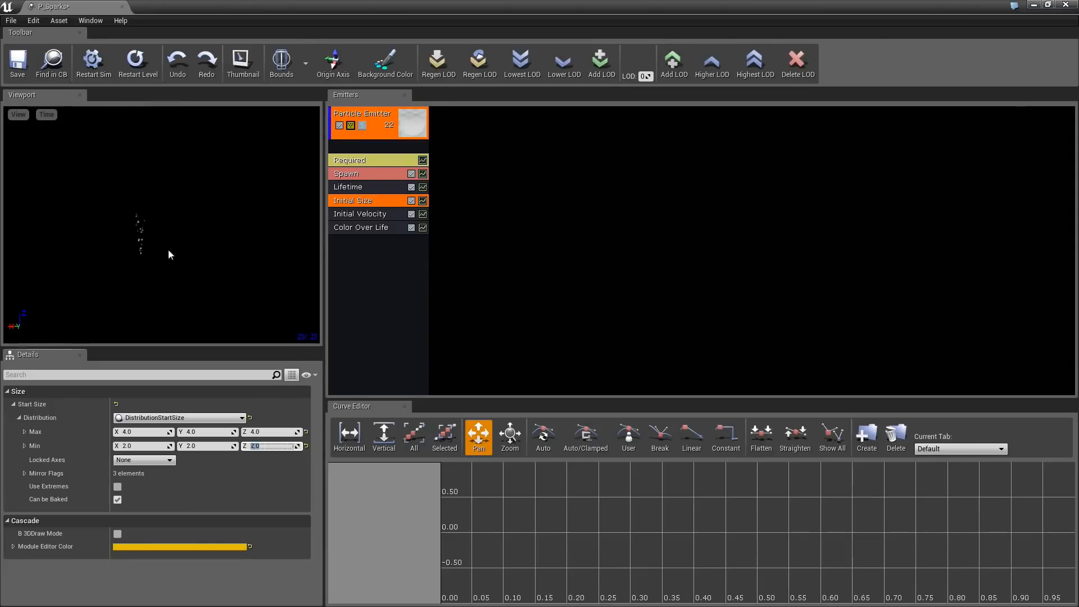
# Step: Add an Initial Location module to the emitter and move it directly above Initial Size
pyautogui.rightClick(364, 251)
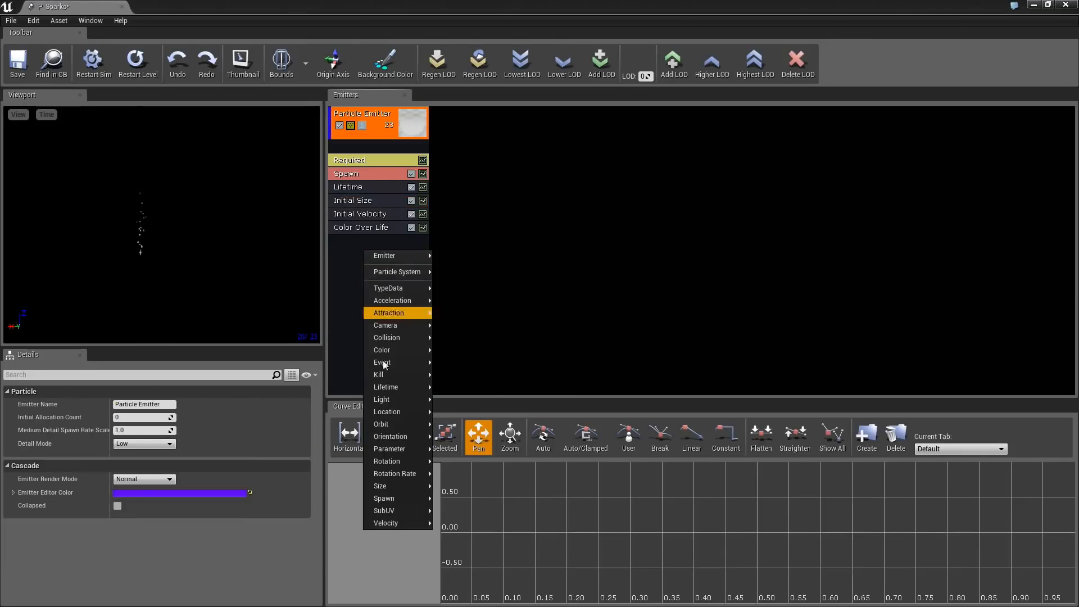
pyautogui.moveTo(386, 410)
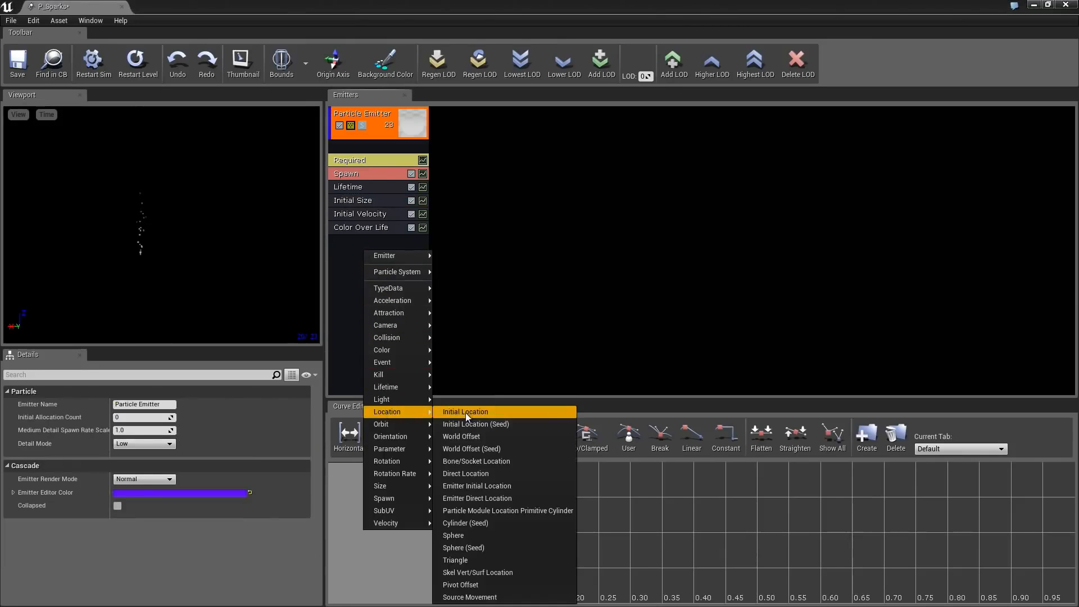
pyautogui.click(466, 412)
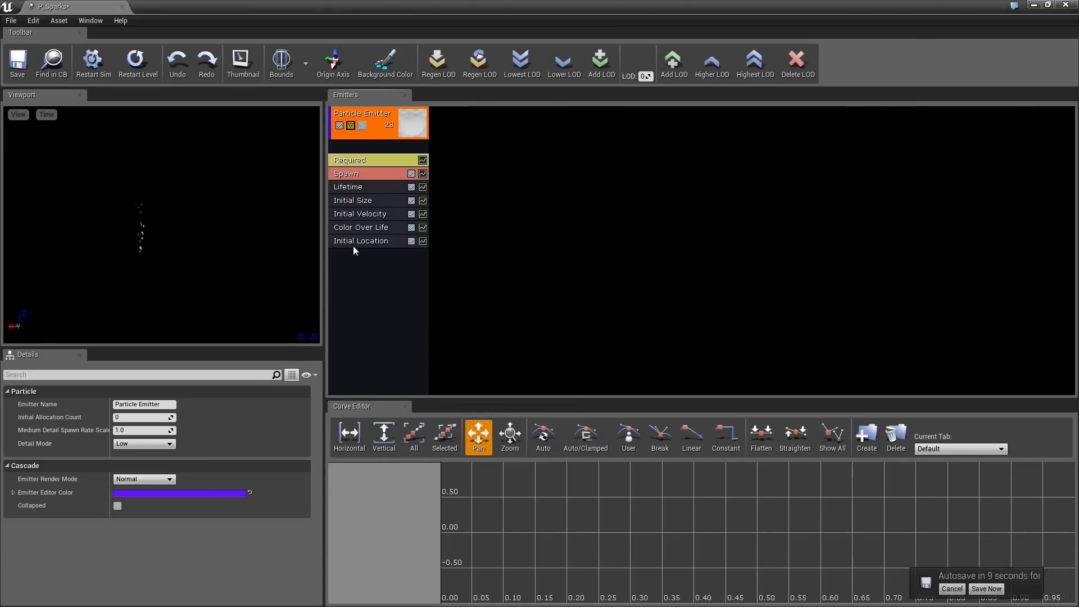
pyautogui.moveTo(353, 242); pyautogui.dragTo(353, 202)
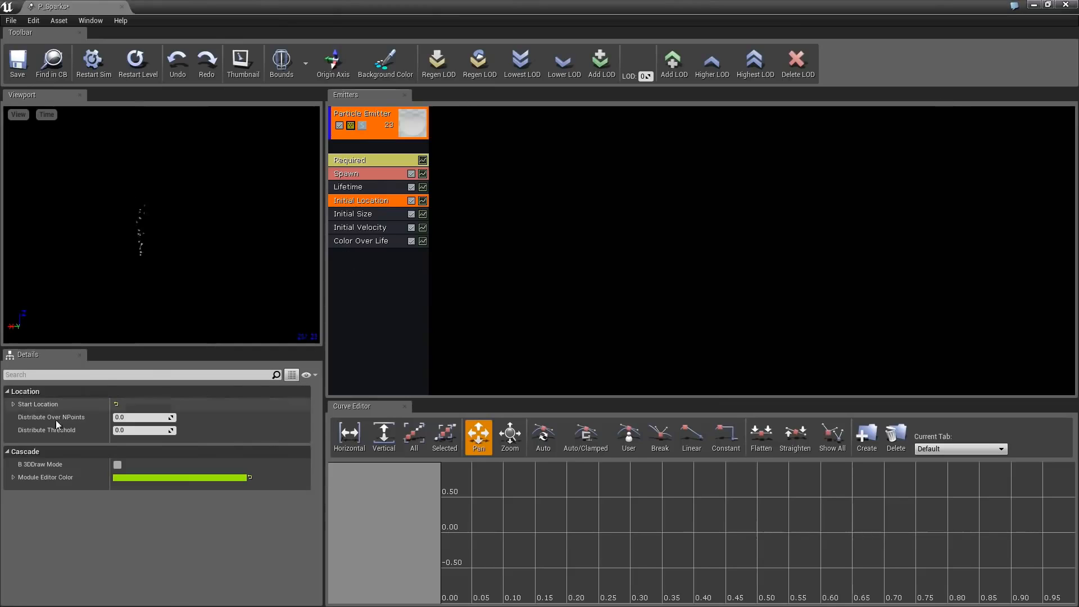
# Step: Set the Initial Location module's Start Location Min to -20 on X, Y and Z
pyautogui.click(13, 405)
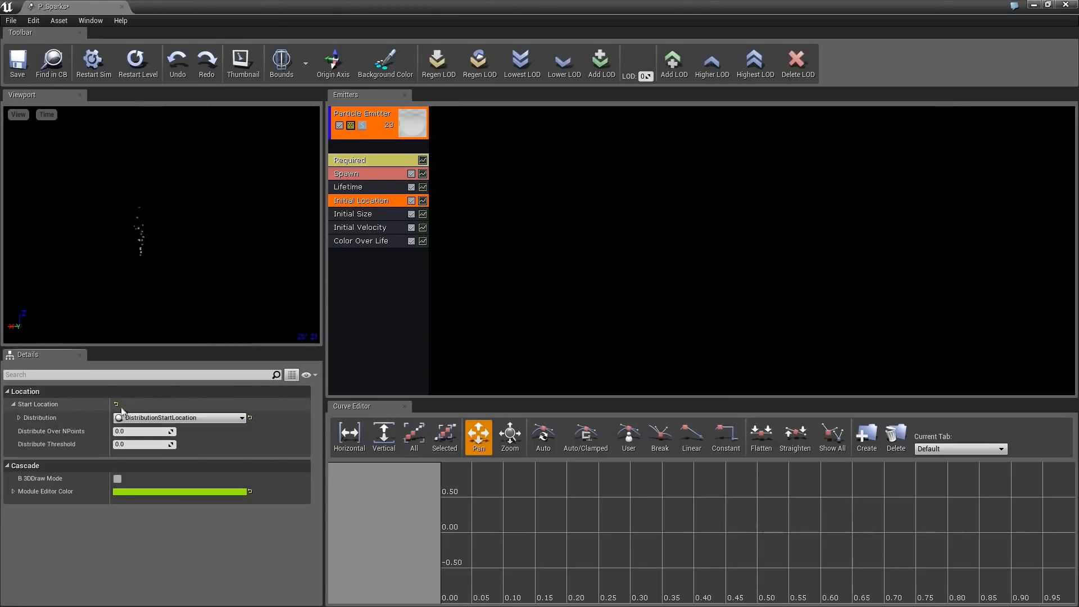
pyautogui.click(19, 418)
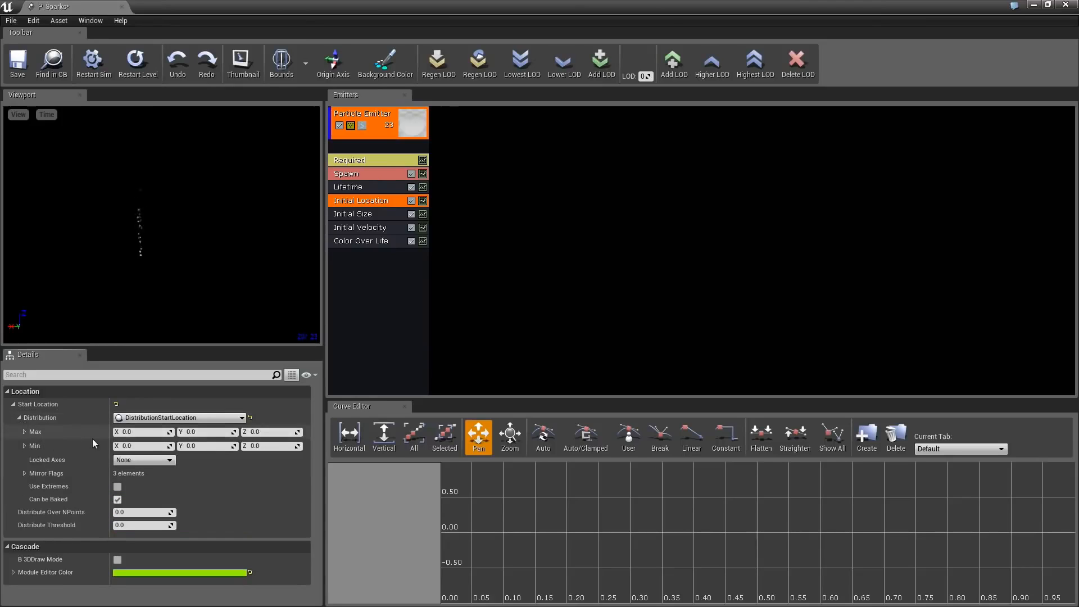
pyautogui.click(146, 445)
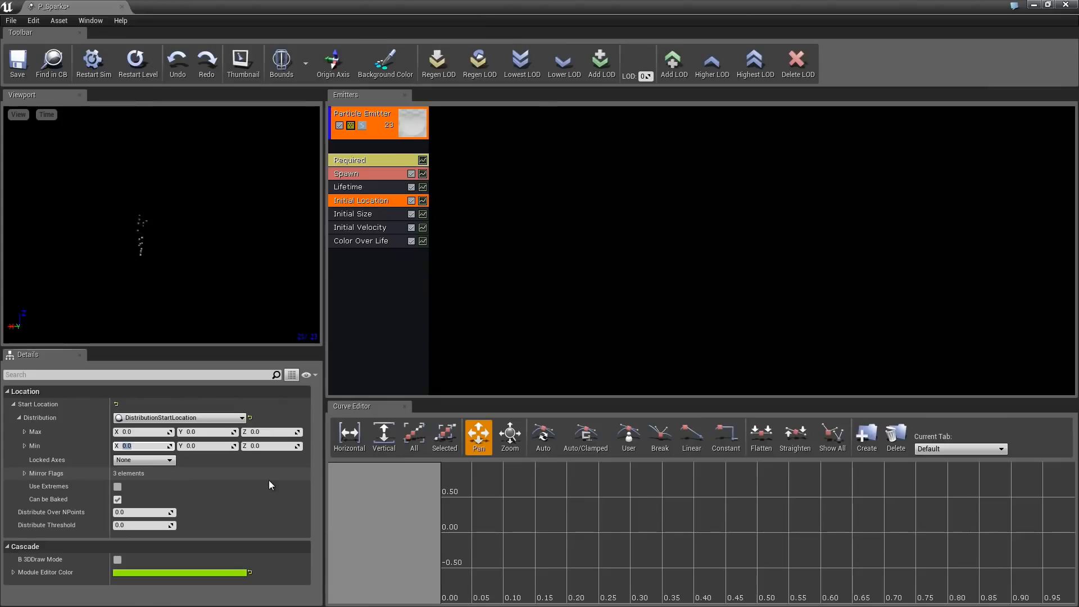
pyautogui.write('-20')
pyautogui.press('Tab')
pyautogui.write('20')
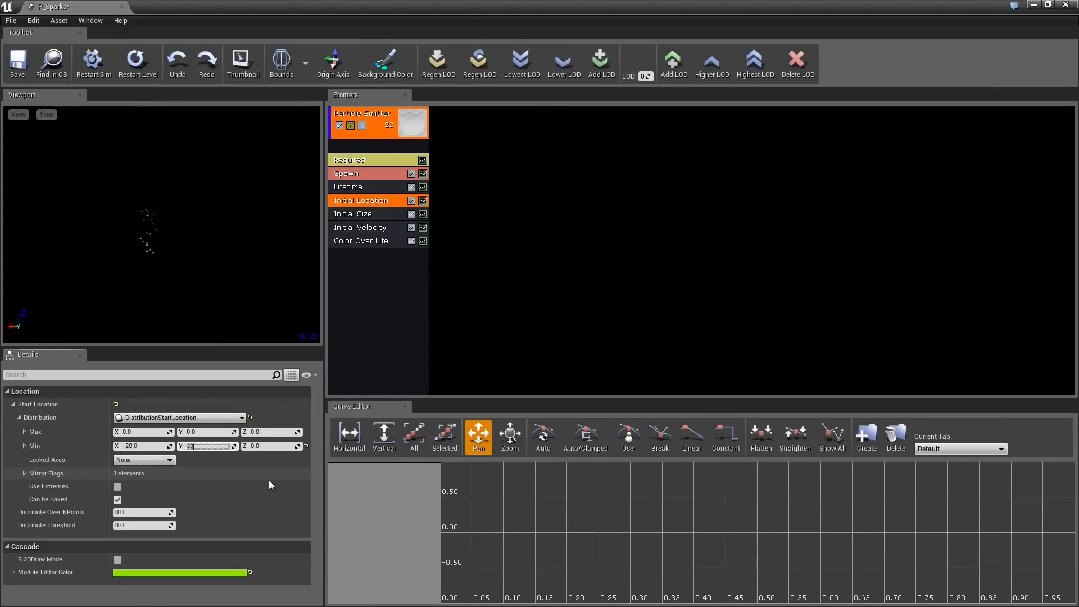
pyautogui.press('BackSpace')
pyautogui.press('BackSpace')
pyautogui.write('-20')
pyautogui.press('Tab')
pyautogui.write('-20')
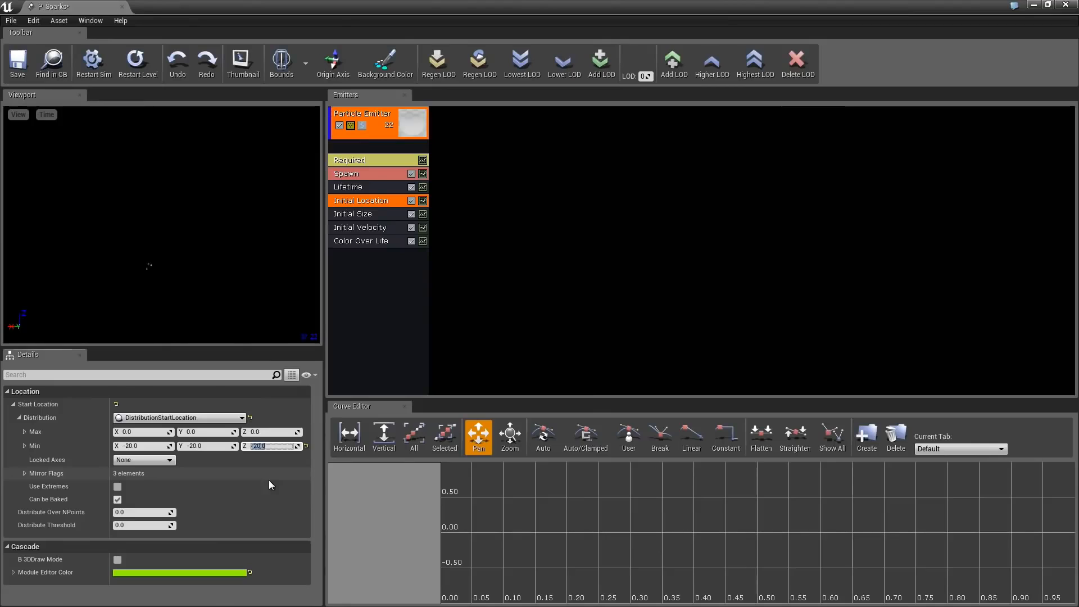
# Step: Set the Start Location Max to 20 on X, Y and Z
pyautogui.click(137, 431)
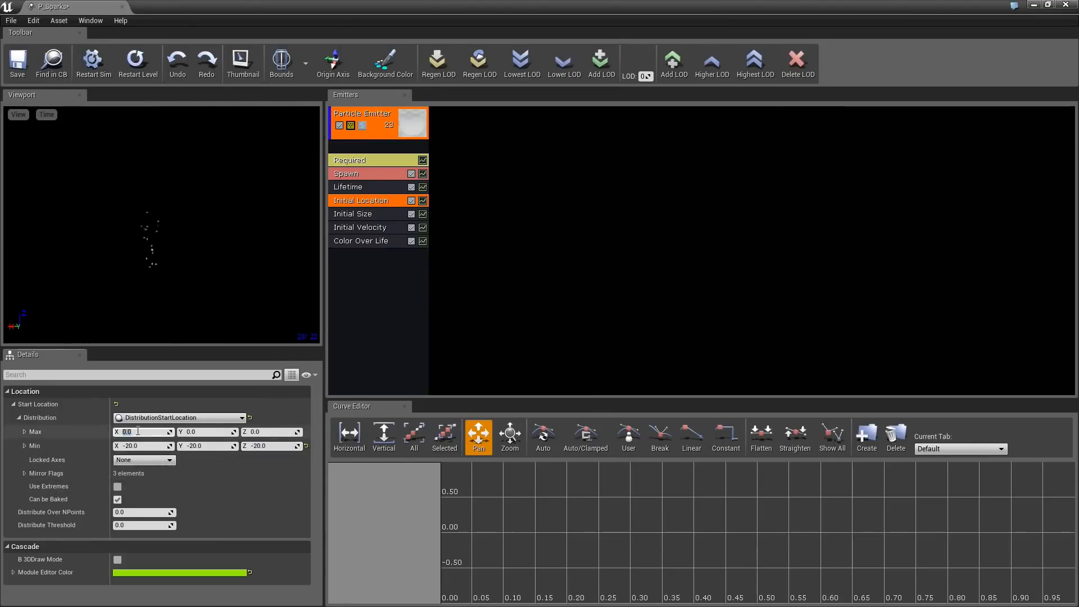
pyautogui.write('20')
pyautogui.press('Tab')
pyautogui.write('20')
pyautogui.press('Tab')
pyautogui.write('20')
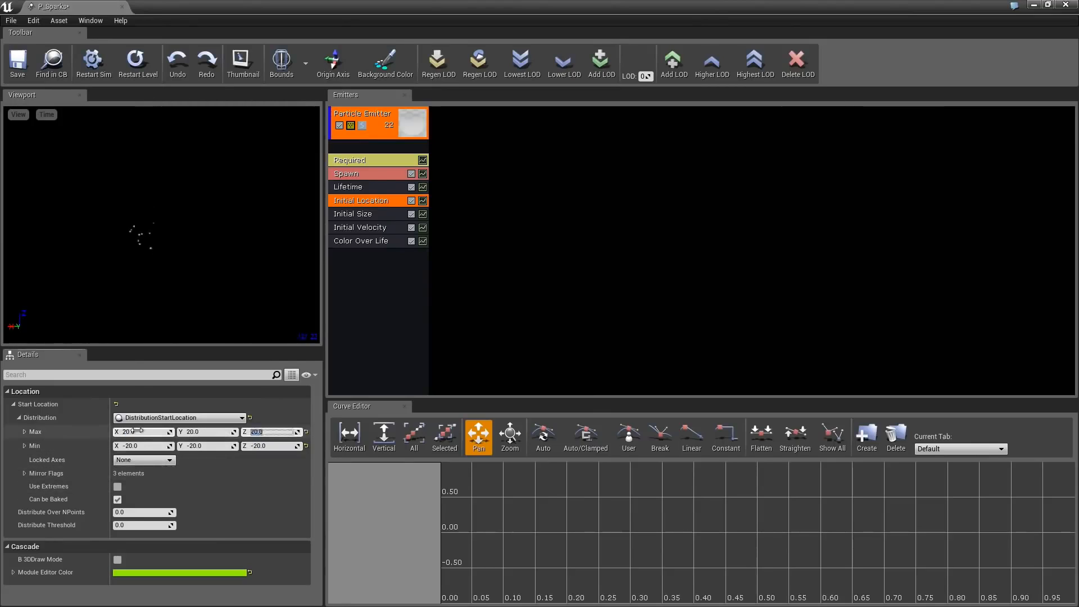
pyautogui.click(181, 232)
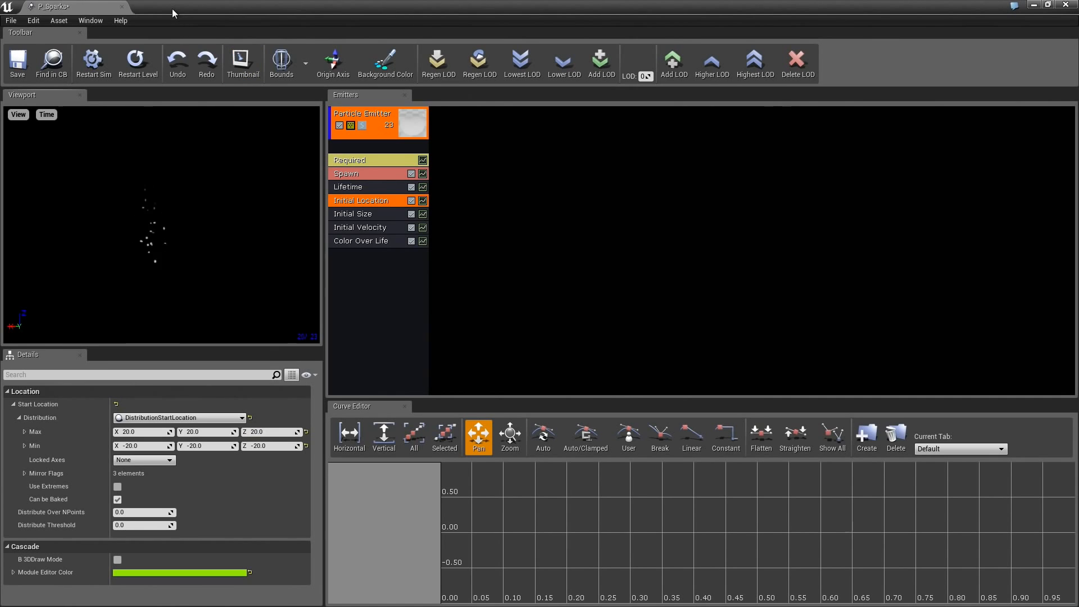
# Step: Check the spread of the sparks in the level, and return to the maximized particle editor
pyautogui.moveTo(172, 7); pyautogui.dragTo(879, 93)
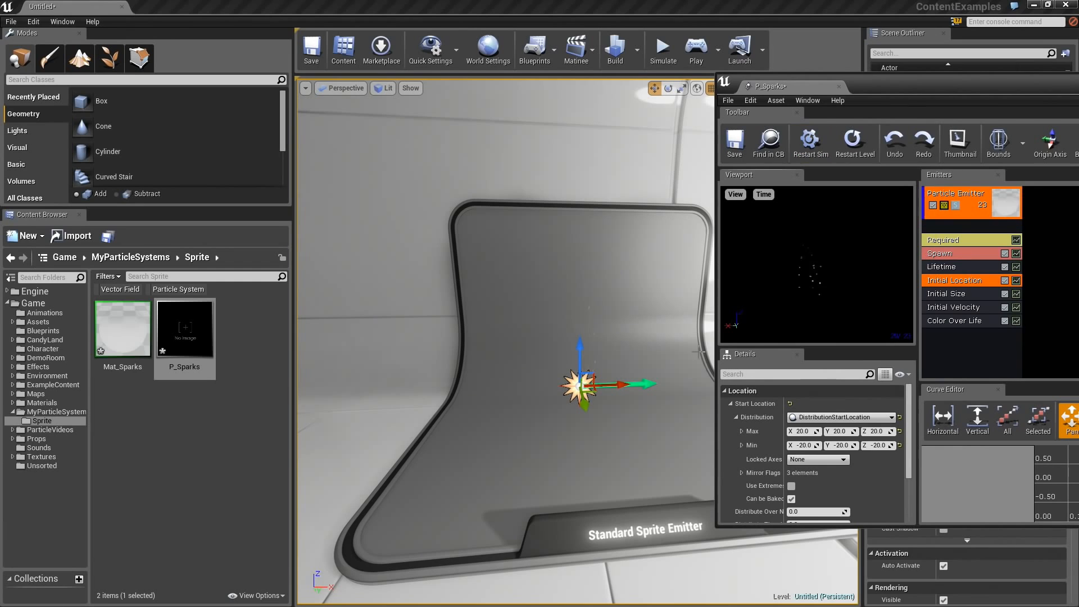
pyautogui.moveTo(678, 362); pyautogui.dragTo(677, 321)
pyautogui.moveTo(933, 84); pyautogui.dragTo(381, 86)
pyautogui.doubleClick(381, 85)
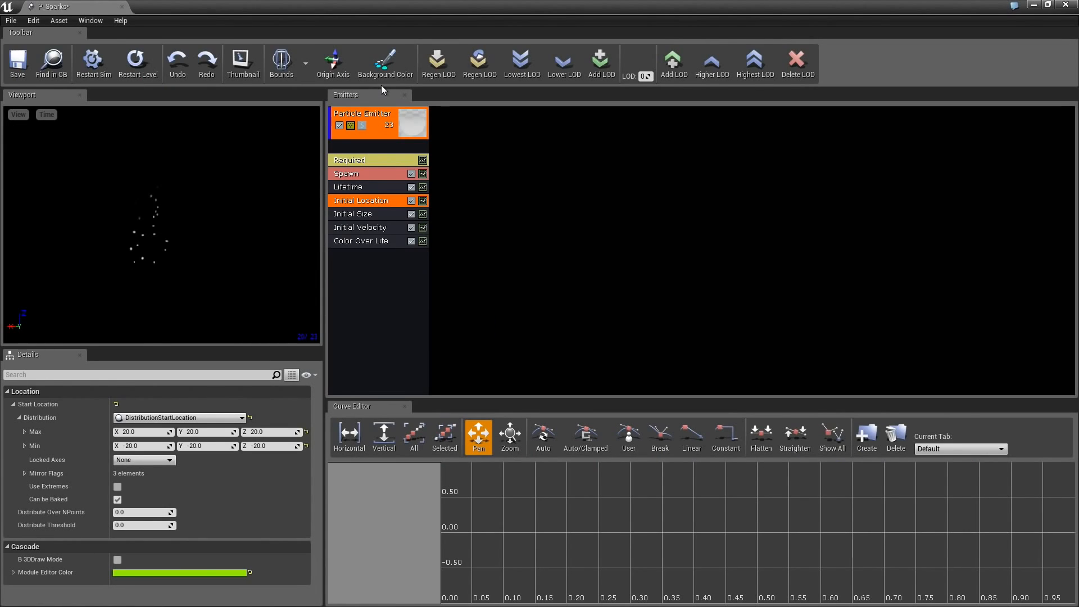
# Step: Set the Initial Velocity module's Start Velocity on X to a Max of 200 and a Min of 100
pyautogui.click(360, 227)
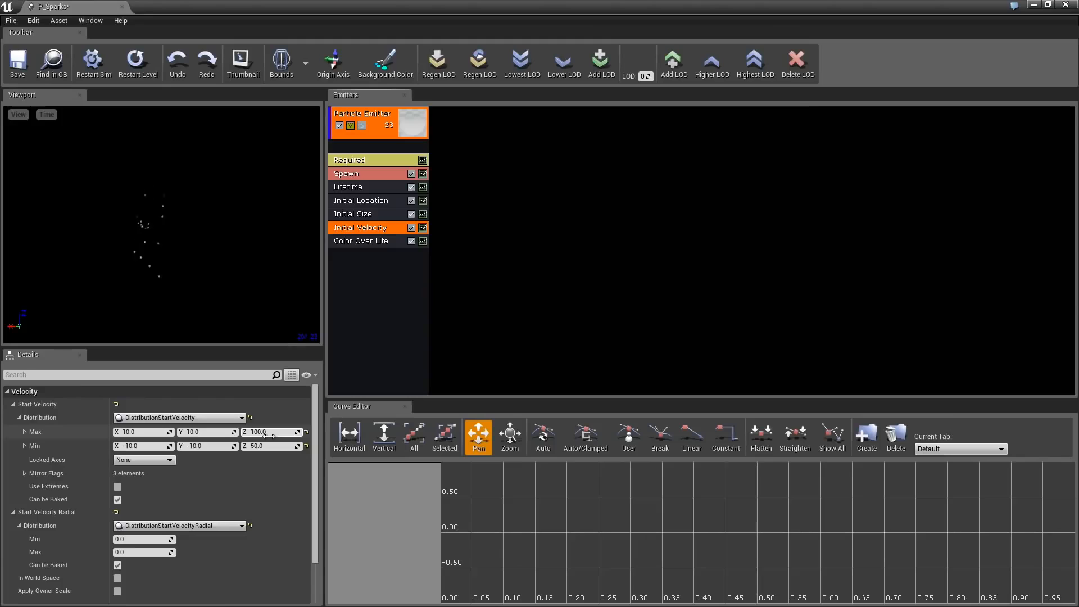
pyautogui.click(137, 432)
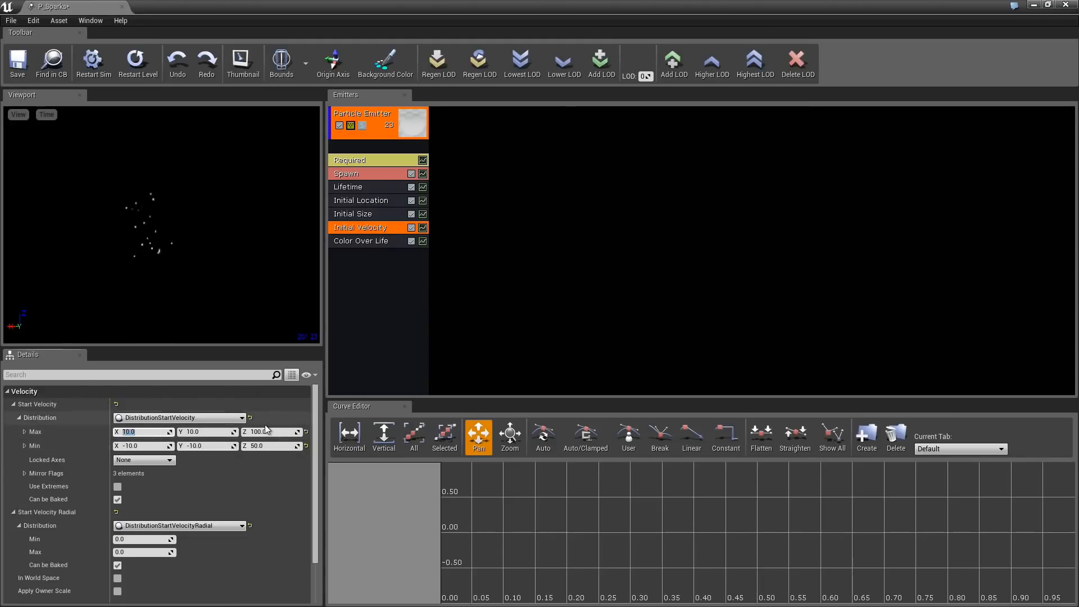
pyautogui.write('200')
pyautogui.press('Tab')
pyautogui.press('Tab')
pyautogui.press('Tab')
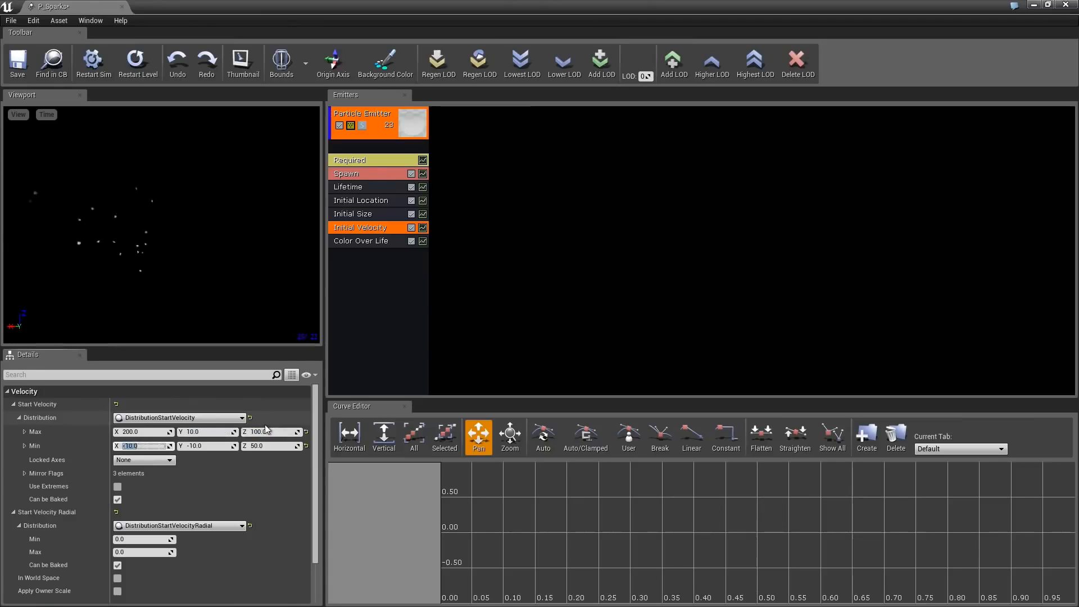
pyautogui.write('100')
pyautogui.press('Tab')
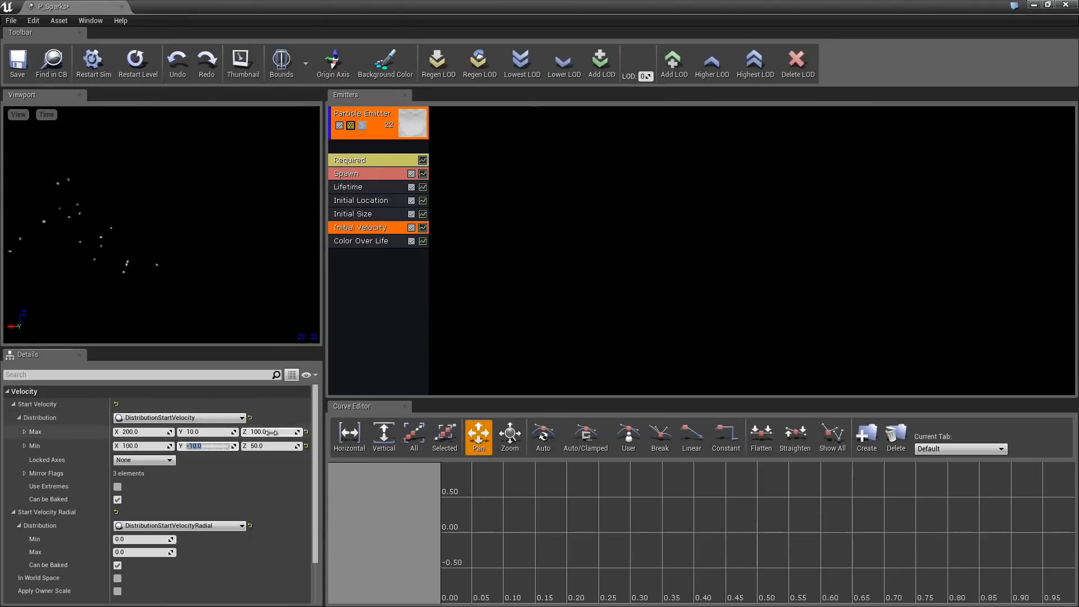
# Step: Set the Start Velocity on Y and Z to a Max of 20 and a Min of -20
pyautogui.click(269, 432)
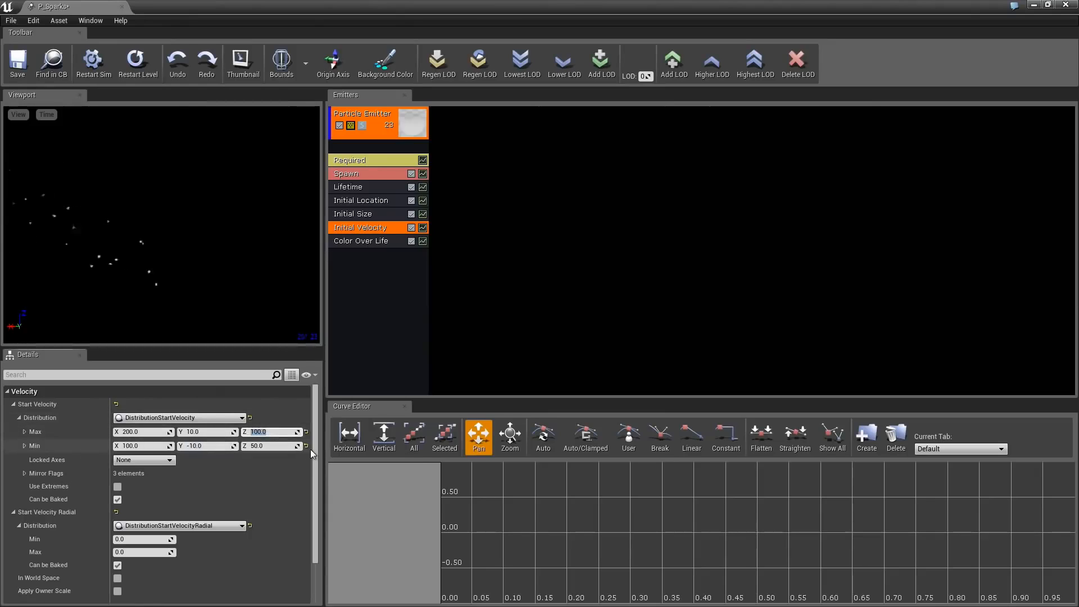
pyautogui.click(232, 432)
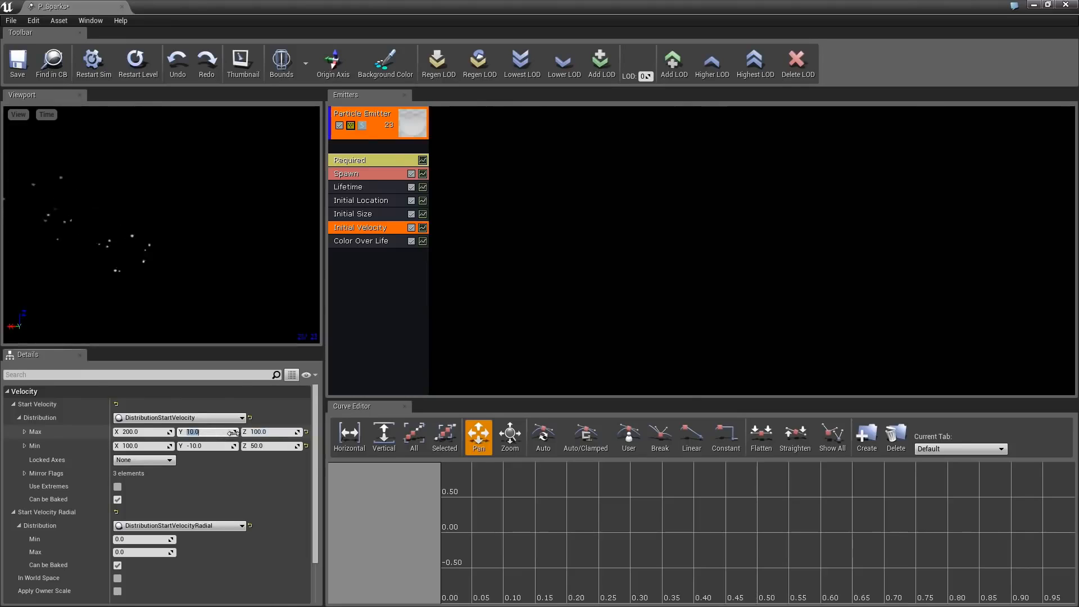
pyautogui.write('20')
pyautogui.press('Tab')
pyautogui.write('20')
pyautogui.press('Tab')
pyautogui.press('Tab')
pyautogui.write('-20')
pyautogui.press('Tab')
pyautogui.write('-20')
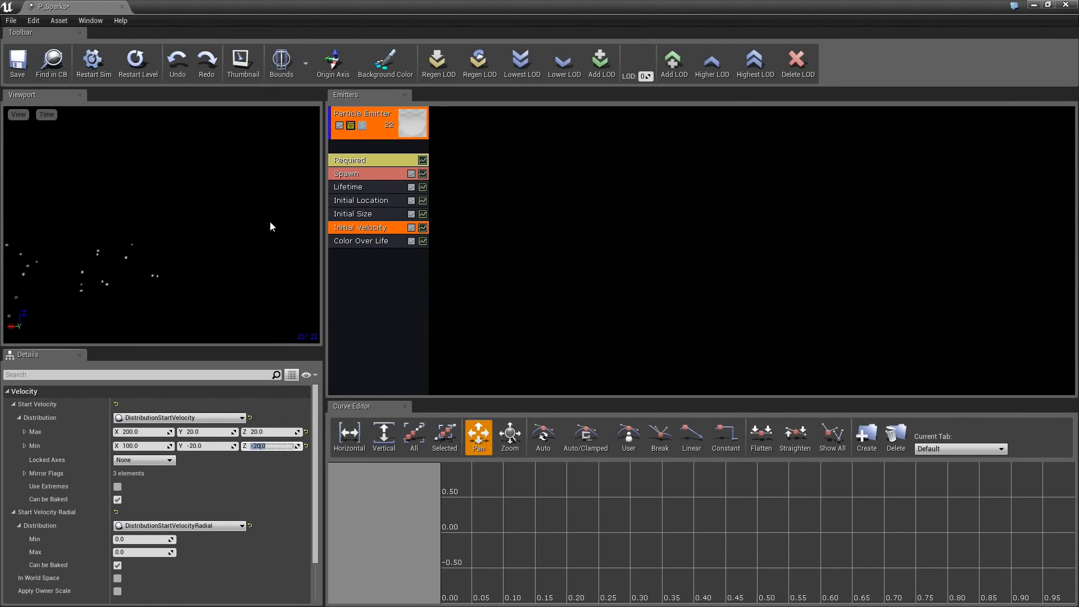
# Step: Move the P_Sparks actor in the level to the upper left edge of the Standard Sprite Emitter display
pyautogui.doubleClick(208, 11)
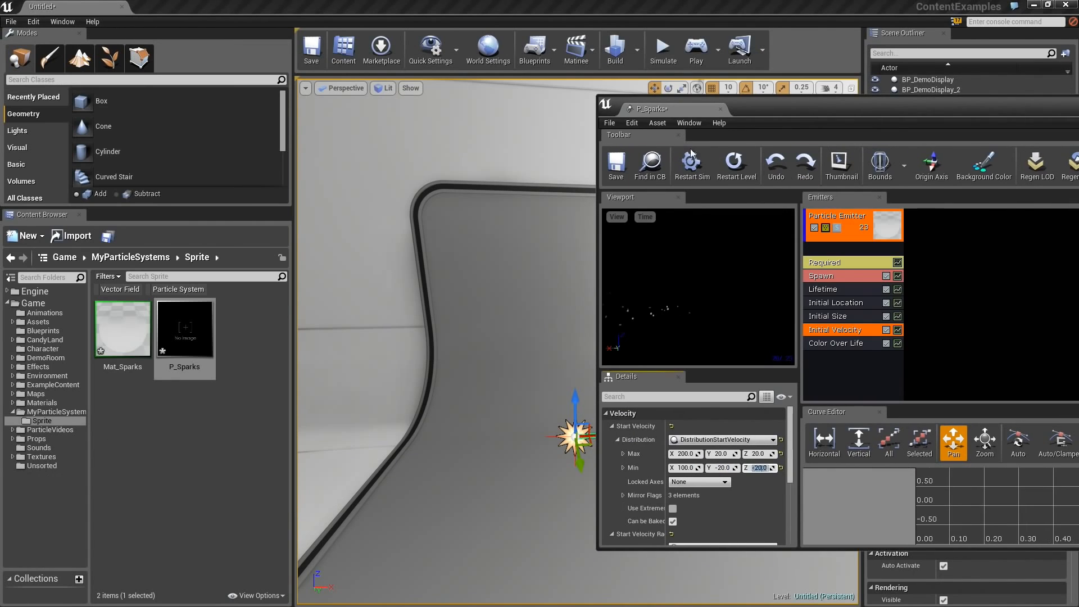
pyautogui.moveTo(839, 97); pyautogui.dragTo(1078, 133)
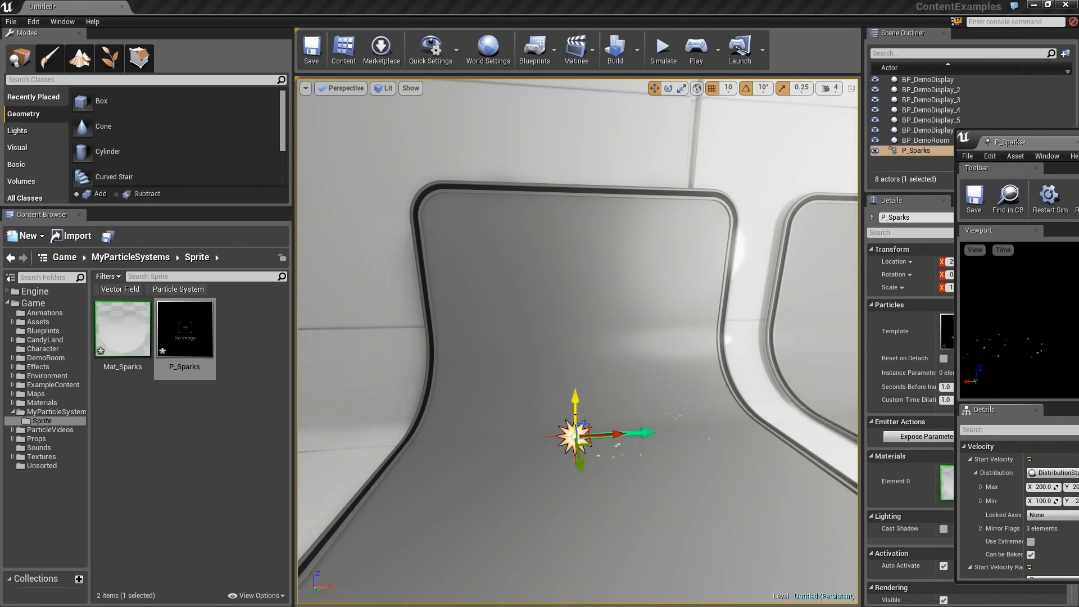
pyautogui.click(588, 422)
pyautogui.moveTo(587, 421); pyautogui.dragTo(428, 268)
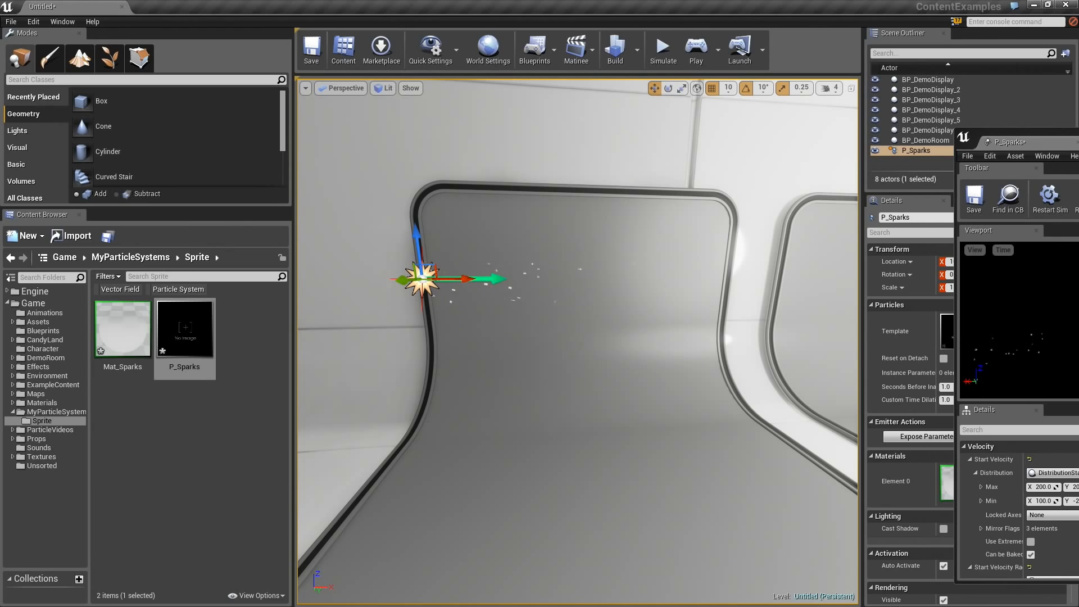
# Step: Dock the particle editor side by side with the level viewport, narrowing the Content Browser and widening the particle preview and details
pyautogui.moveTo(1057, 142); pyautogui.dragTo(664, 101)
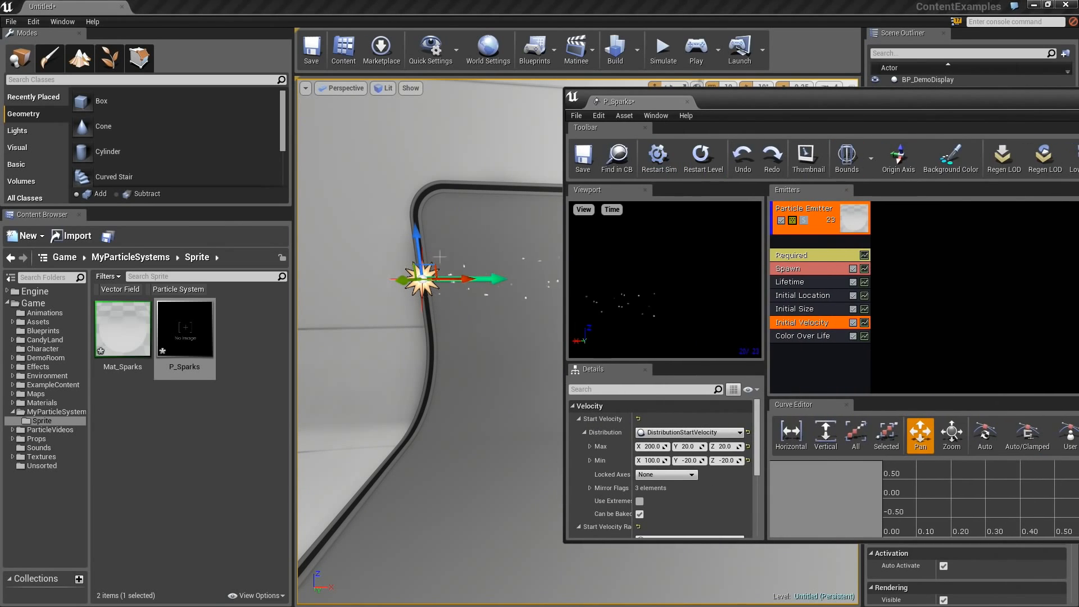
pyautogui.moveTo(474, 176)
pyautogui.mouseDown(button='right')
pyautogui.moveTo(501, 176)
pyautogui.moveTo(489, 171)
pyautogui.mouseUp(button='right')
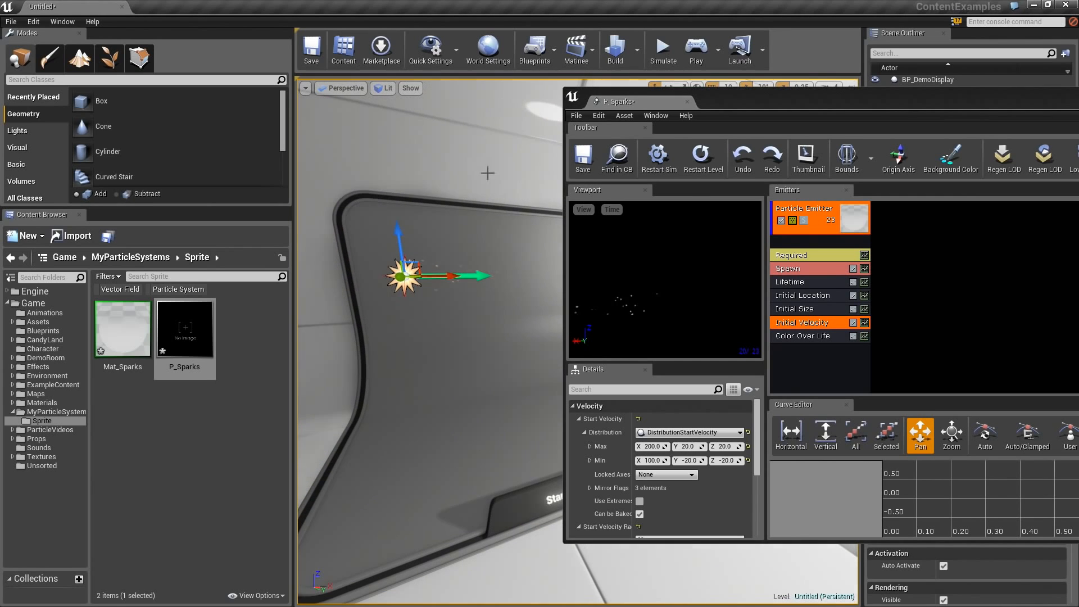
pyautogui.moveTo(292, 314); pyautogui.dragTo(96, 313)
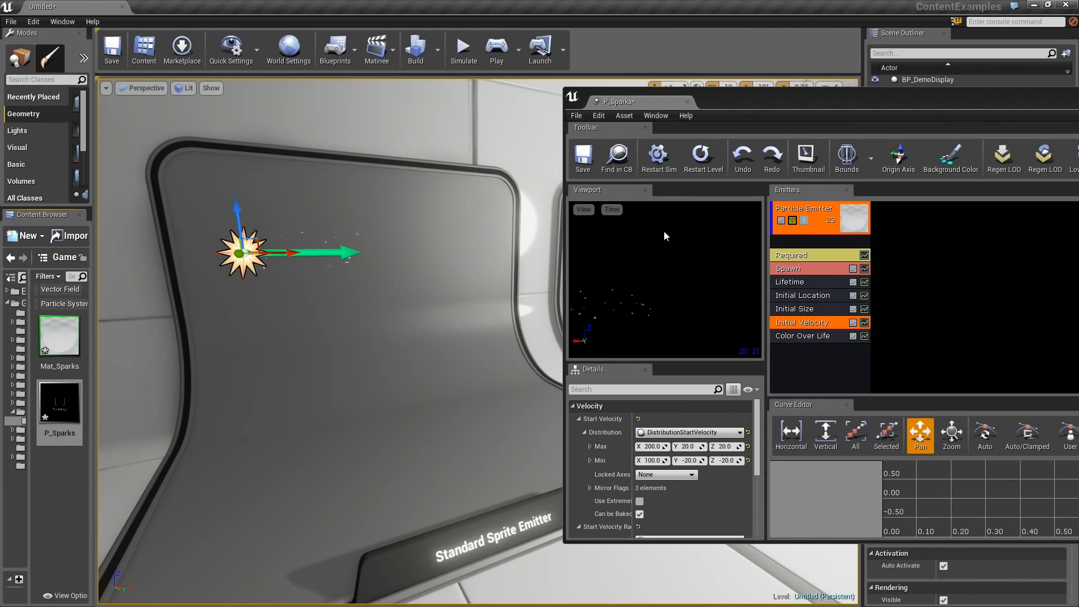
pyautogui.moveTo(833, 96); pyautogui.dragTo(525, 55)
pyautogui.press('super+Right')
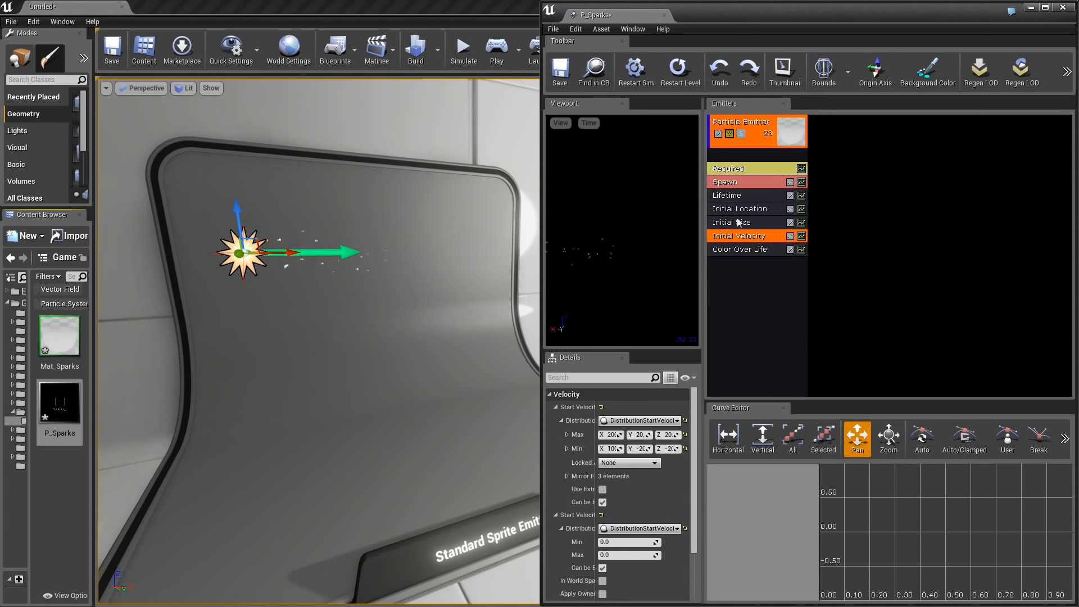
pyautogui.moveTo(703, 303); pyautogui.dragTo(841, 318)
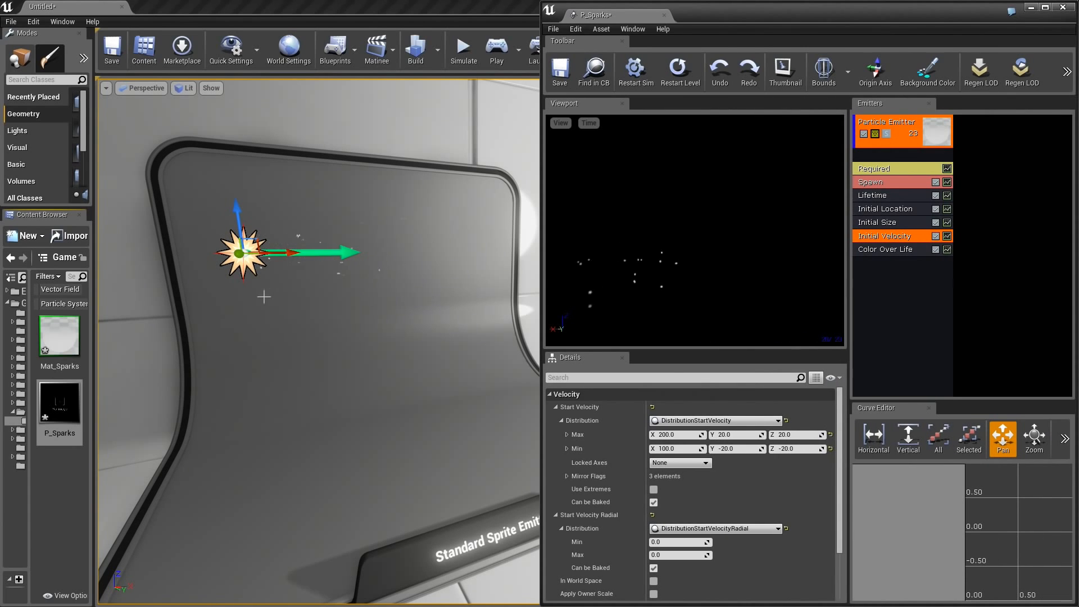
pyautogui.scroll(-1, 292, 305)
pyautogui.moveTo(635, 272); pyautogui.dragTo(627, 315, button='right')
pyautogui.moveTo(635, 272); pyautogui.dragTo(725, 272)
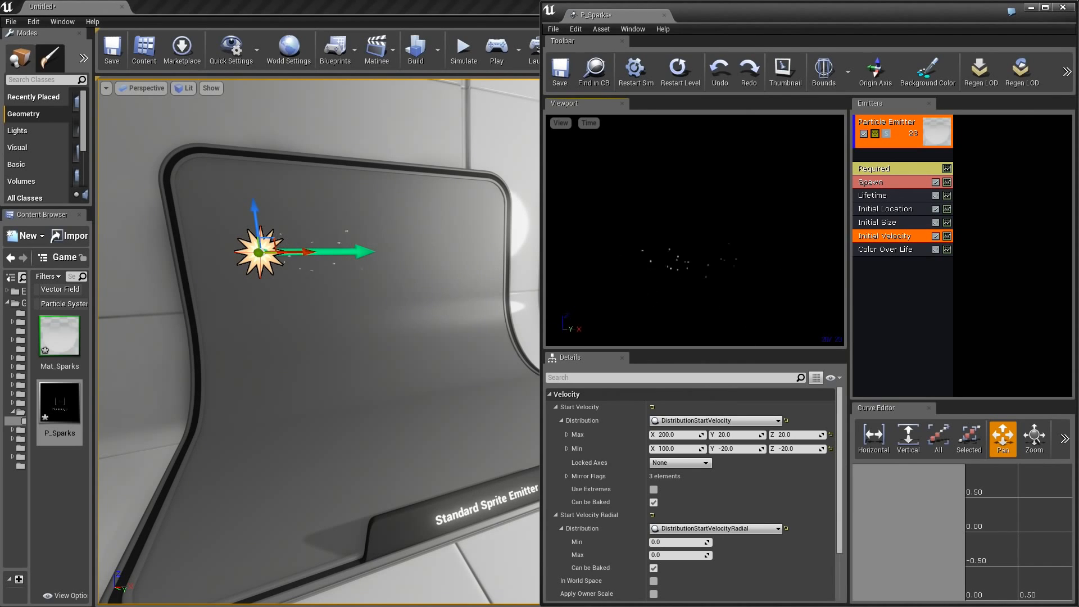
pyautogui.moveTo(618, 288); pyautogui.dragTo(624, 287)
# Step: Set the Lifetime module's distribution to a Min of 4 and a Max of 5
pyautogui.click(886, 195)
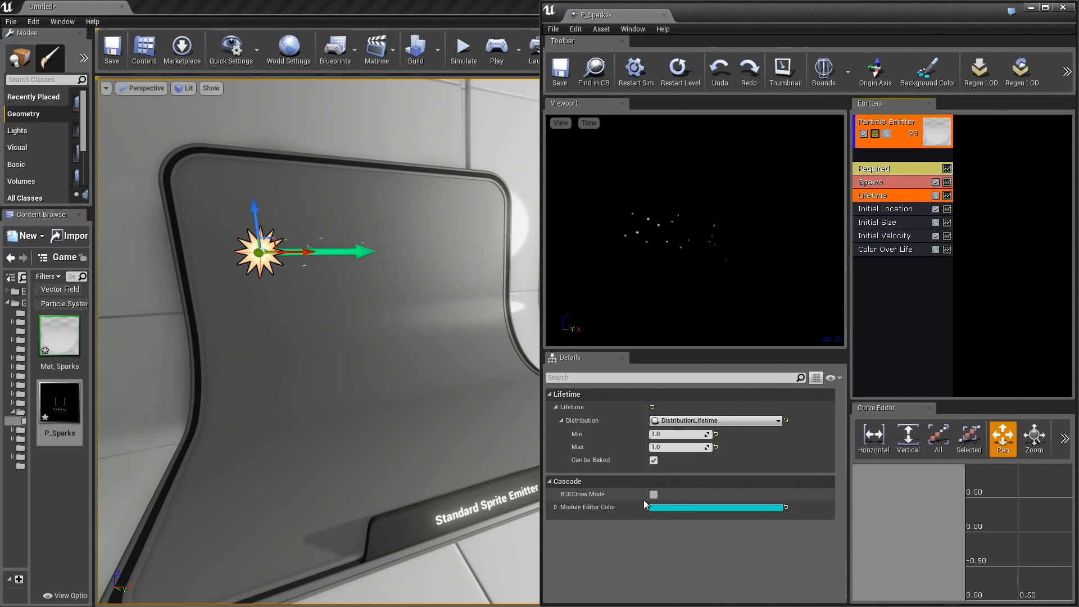
pyautogui.click(655, 434)
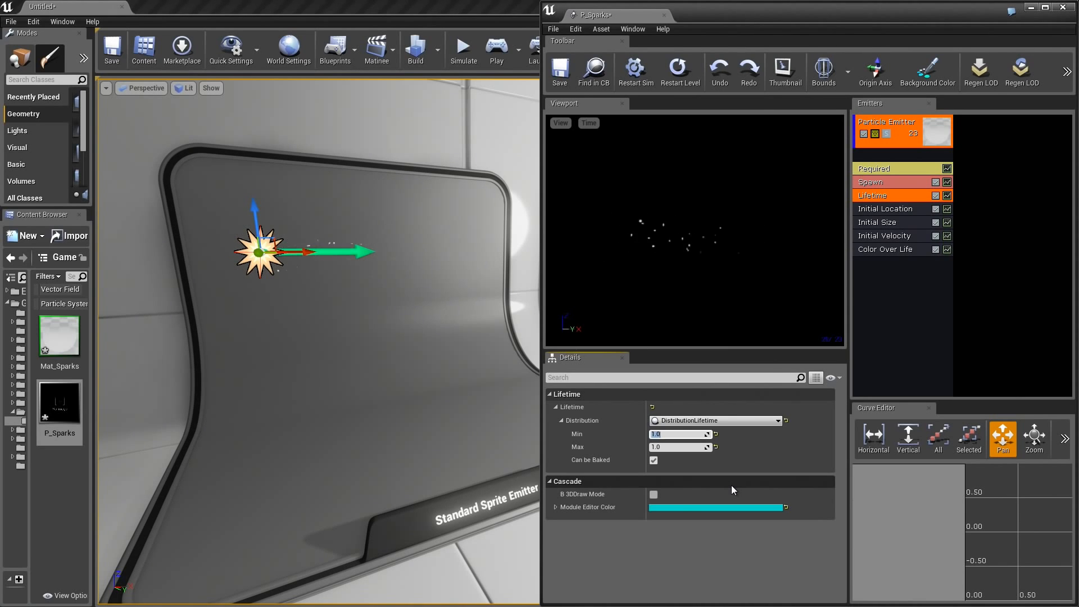
pyautogui.write('4')
pyautogui.press('Tab')
pyautogui.write('8')
pyautogui.press('Return')
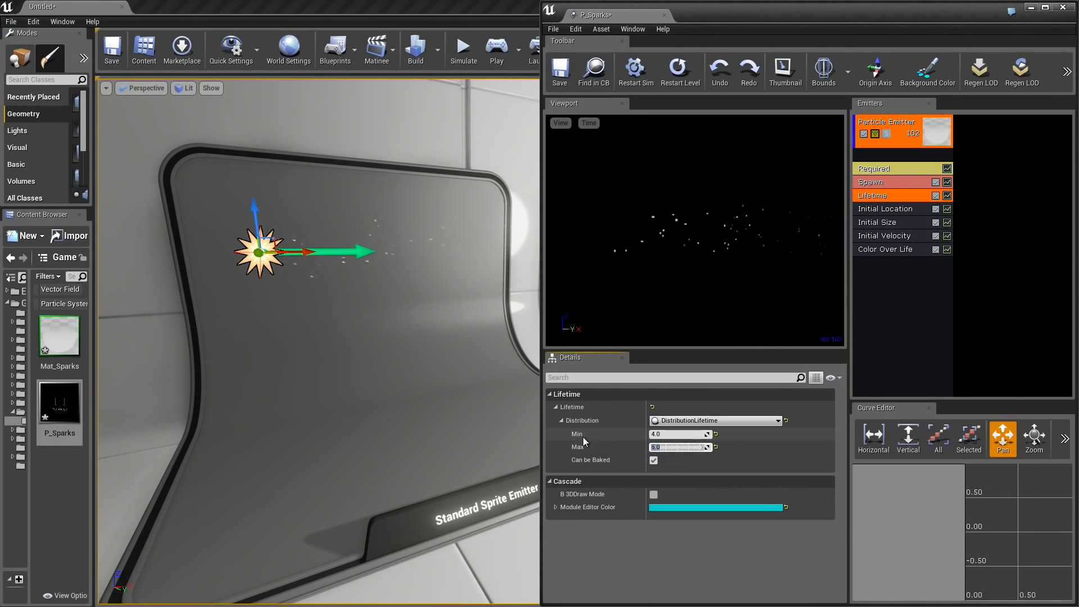
pyautogui.write('6')
pyautogui.press('Return')
# Step: Review the Initial Velocity and Lifetime settings, and check how the sparks travel across the display in the level
pyautogui.click(886, 236)
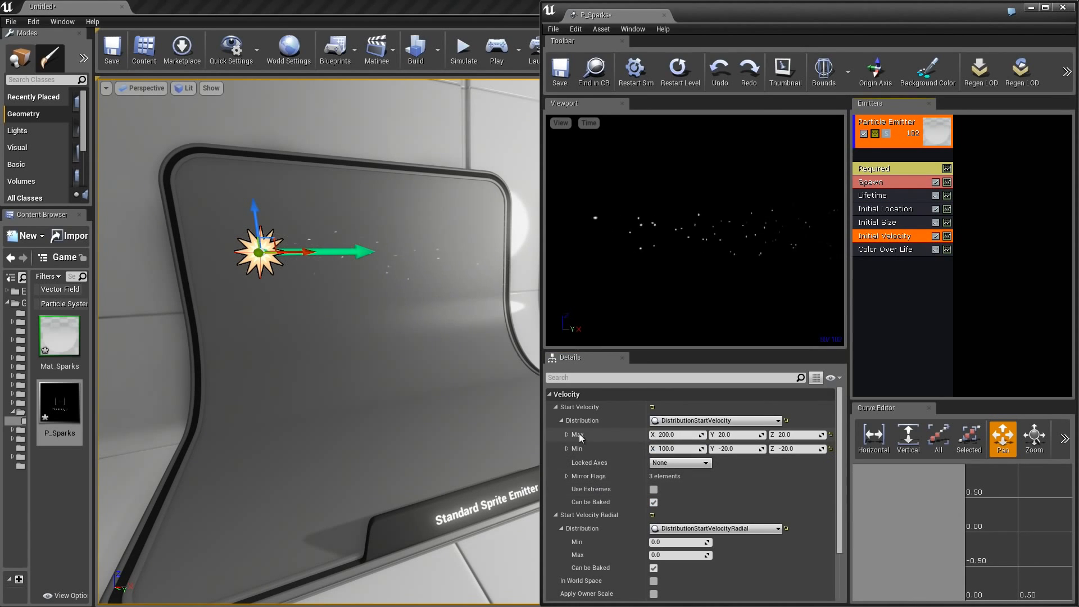
pyautogui.click(877, 195)
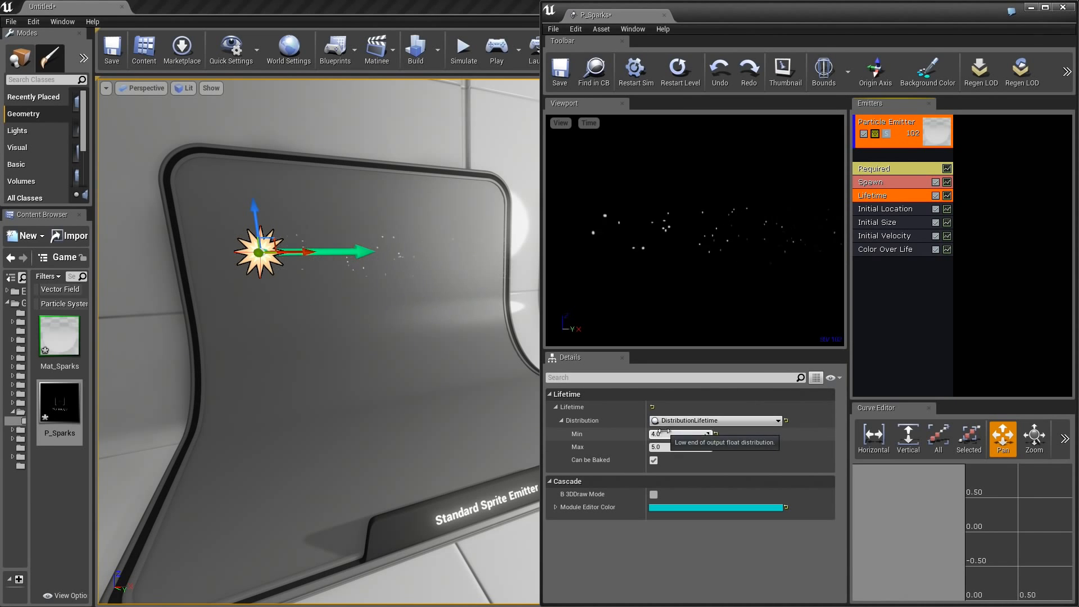
pyautogui.moveTo(440, 337)
pyautogui.mouseDown(button='right')
pyautogui.moveTo(534, 338)
pyautogui.moveTo(438, 338)
pyautogui.mouseUp(button='right')
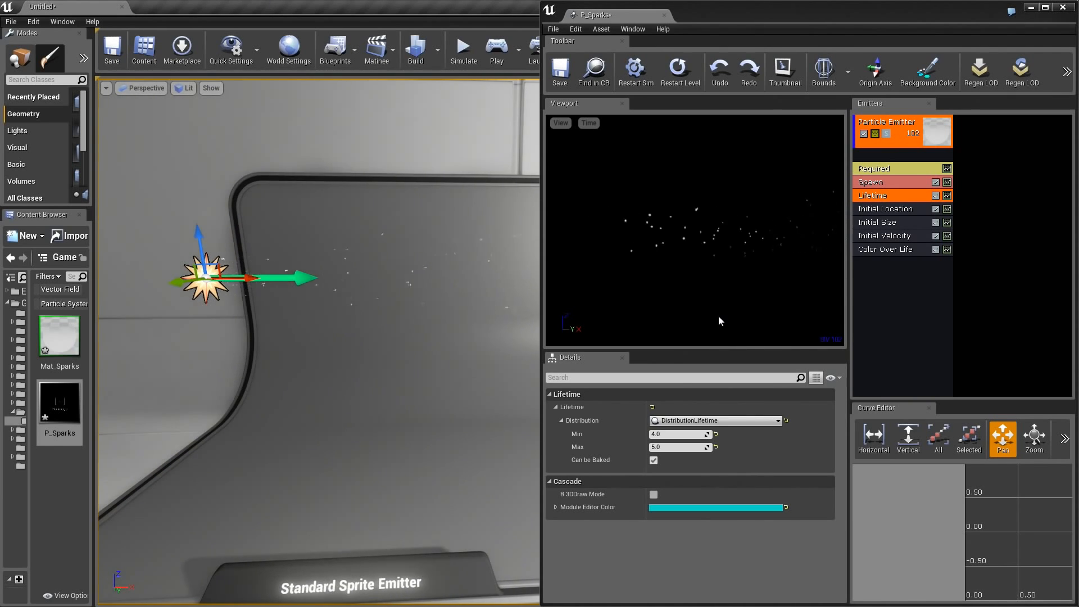
# Step: Add a Const Acceleration module to the particle emitter and select it
pyautogui.rightClick(872, 265)
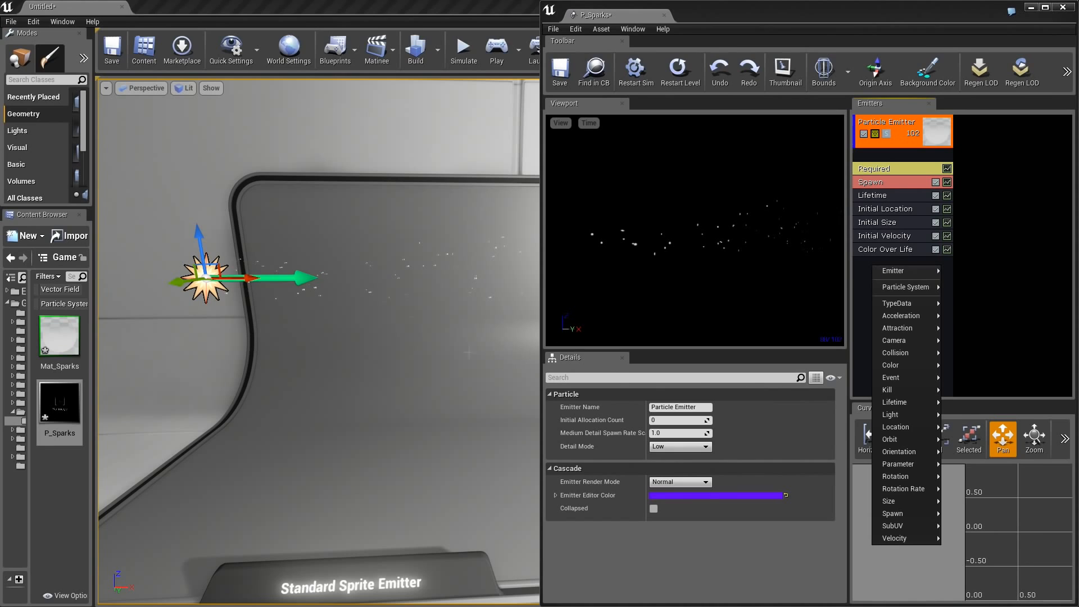
pyautogui.rightClick(862, 268)
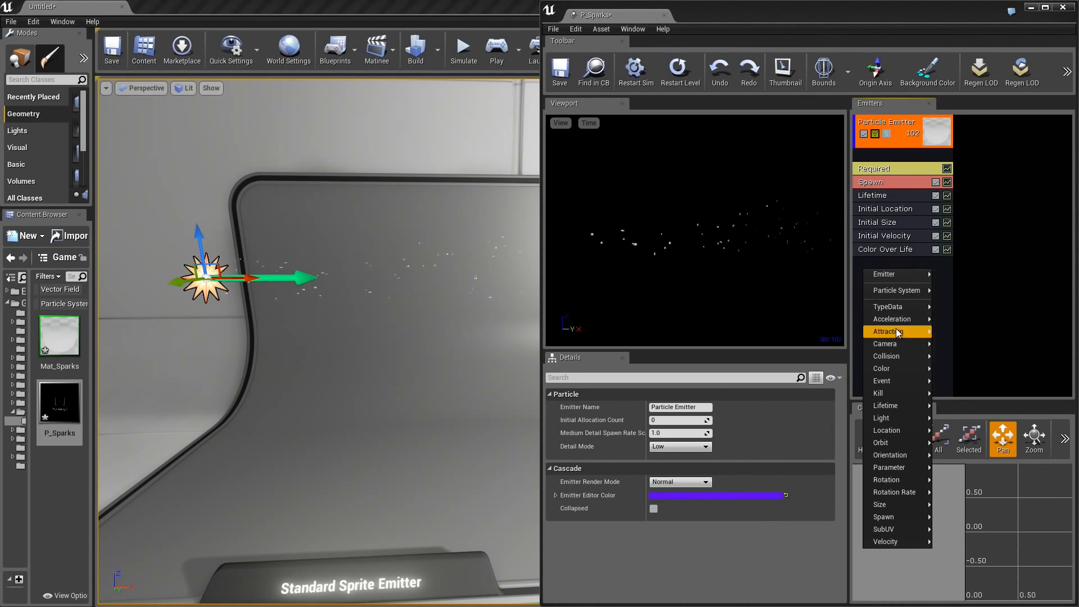
pyautogui.moveTo(895, 322)
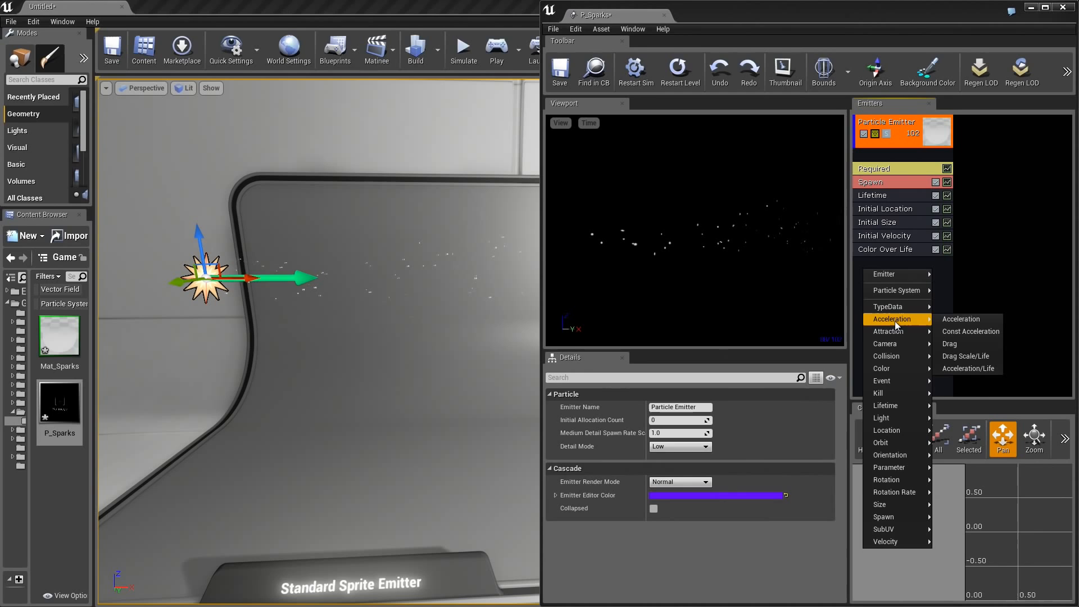
pyautogui.click(964, 332)
pyautogui.click(877, 262)
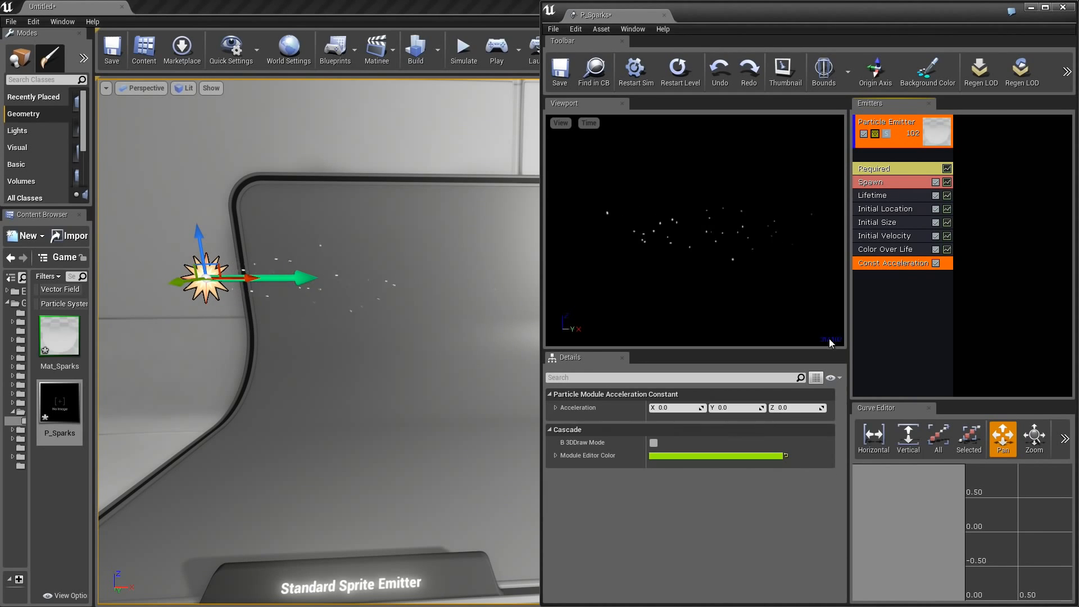
# Step: Set the constant acceleration's Z value to -980 and move the P_Sparks actor along its green axis farther onto the display
pyautogui.click(801, 408)
pyautogui.write('-980')
pyautogui.press('Return')
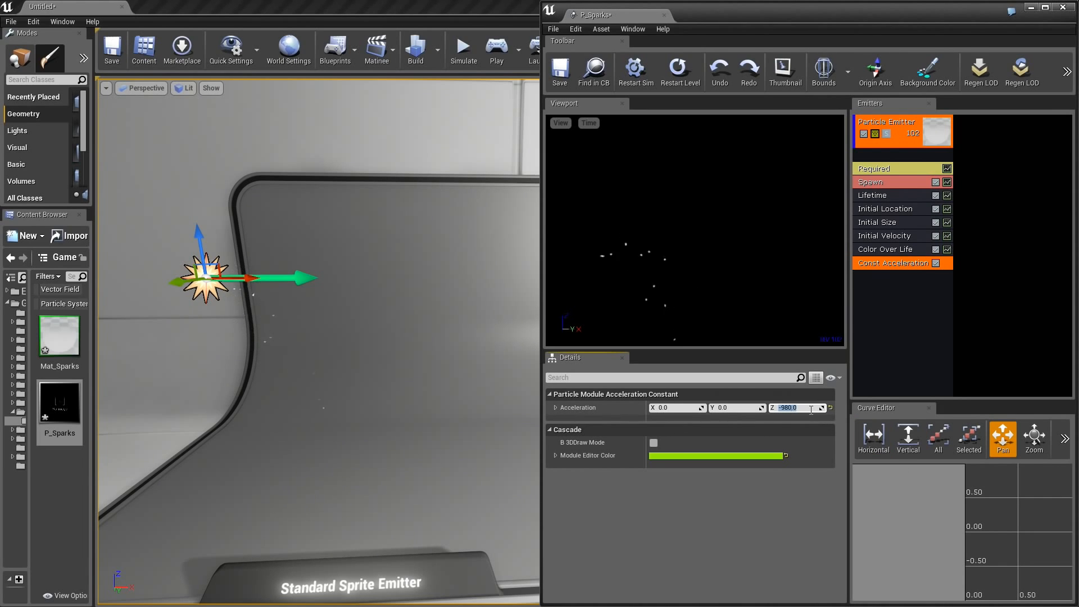
pyautogui.moveTo(252, 278); pyautogui.dragTo(346, 272)
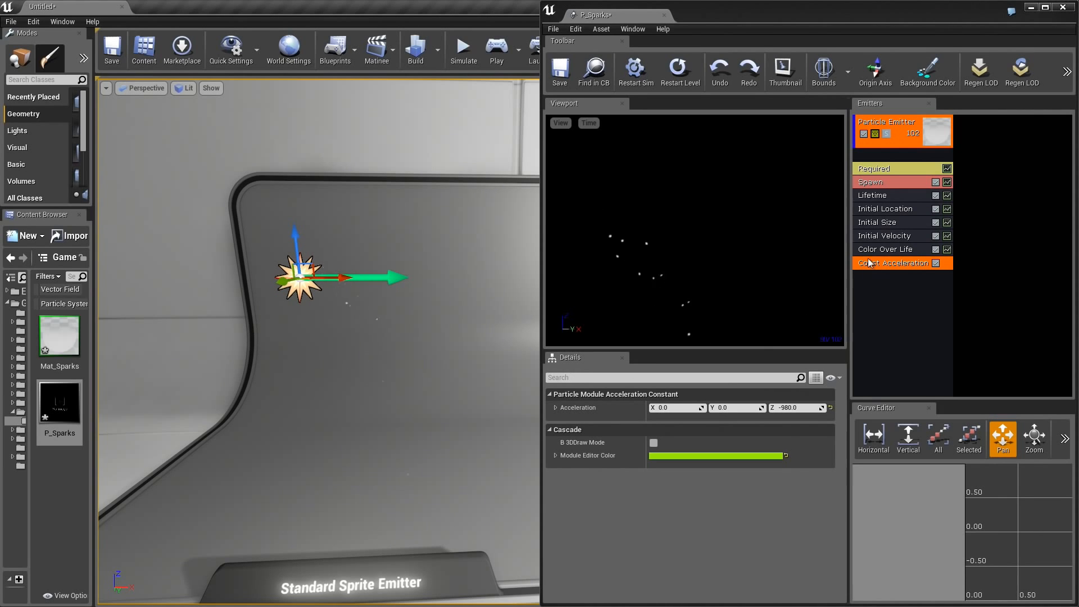
# Step: Try a constant spawn rate of 300 in the Spawn module, and settle on 50
pyautogui.click(880, 183)
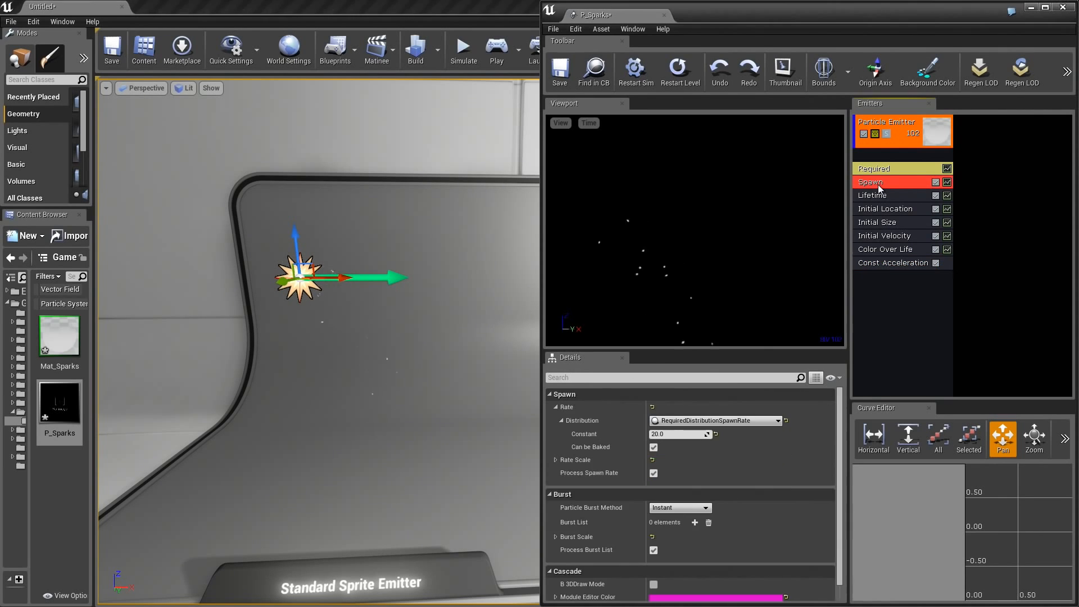
pyautogui.click(678, 435)
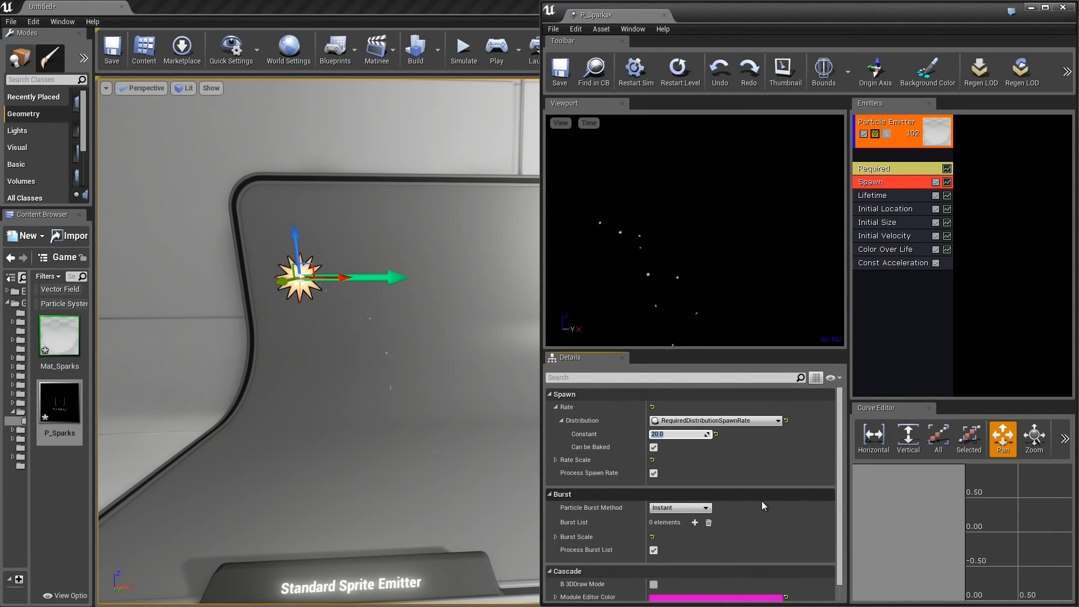
pyautogui.write('300')
pyautogui.press('Return')
pyautogui.write('50')
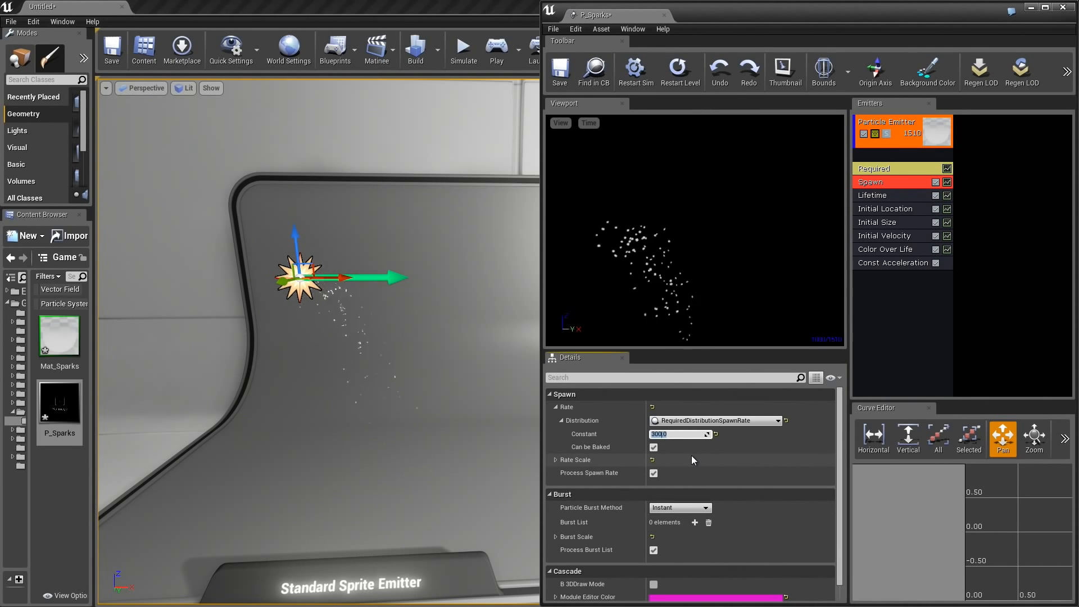
pyautogui.press('Return')
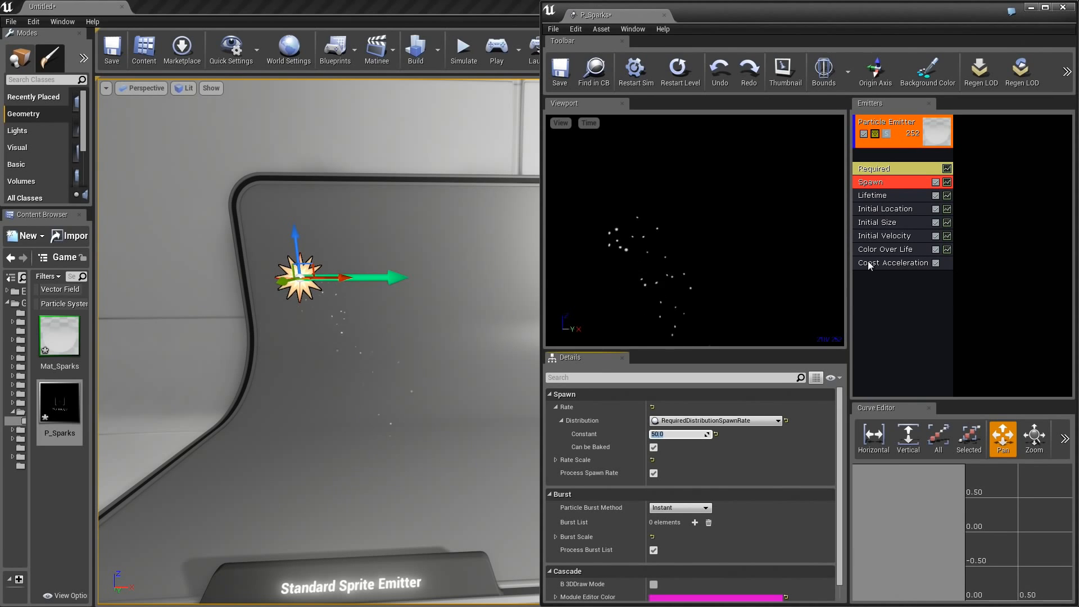
# Step: Maximize the particle editor window, widen the emitter list and curve editor area, and make the curve editor taller
pyautogui.doubleClick(836, 19)
pyautogui.doubleClick(744, 68)
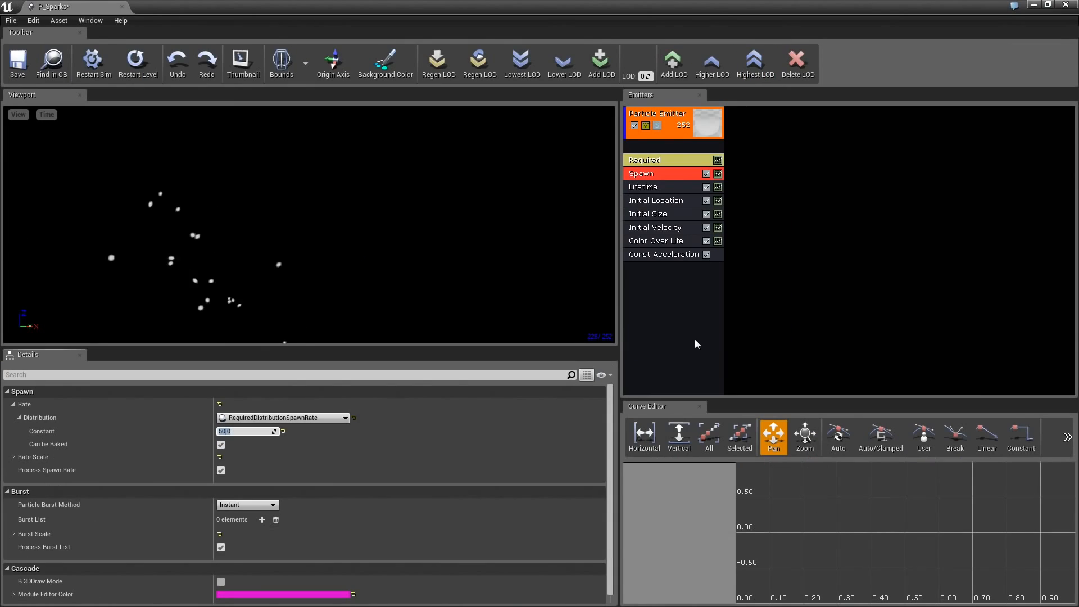
pyautogui.moveTo(620, 316); pyautogui.dragTo(297, 316)
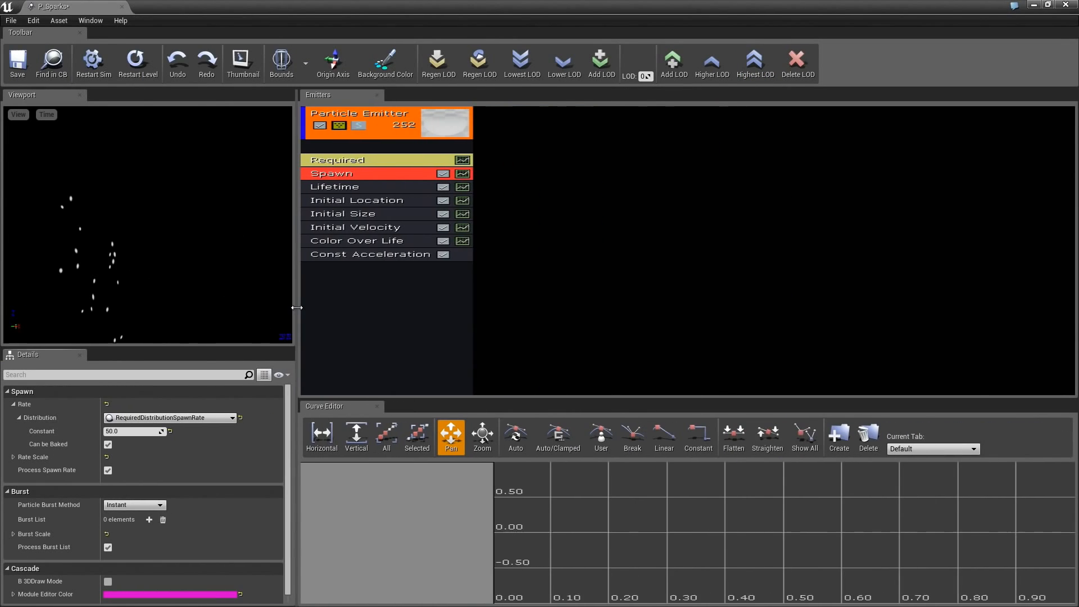
pyautogui.moveTo(466, 398); pyautogui.dragTo(543, 305)
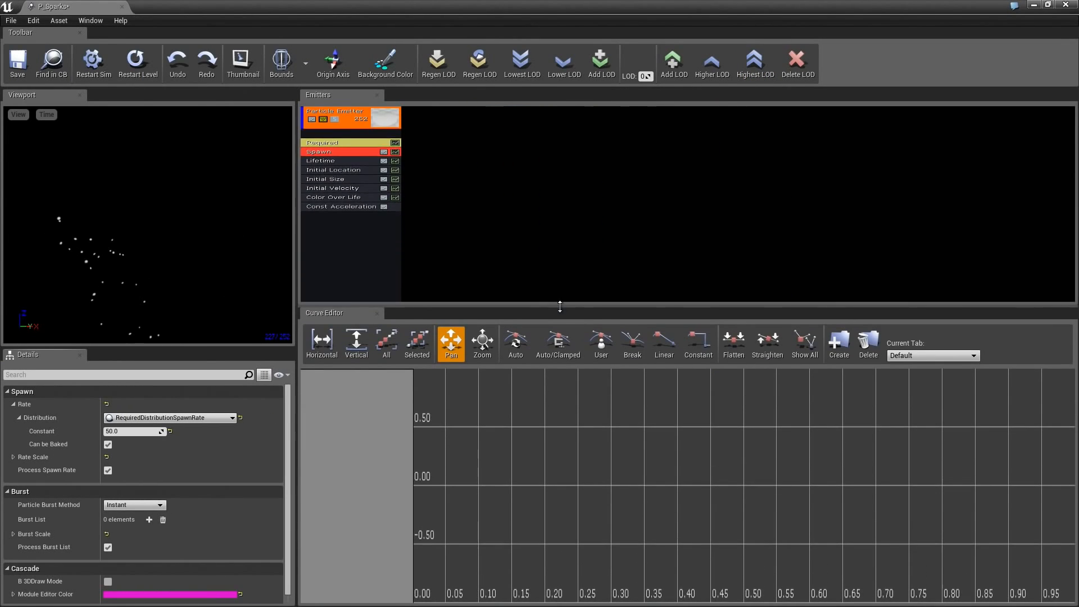
# Step: Show the Color Over Life module's curves in the curve editor and bring their starting keys into view
pyautogui.click(329, 242)
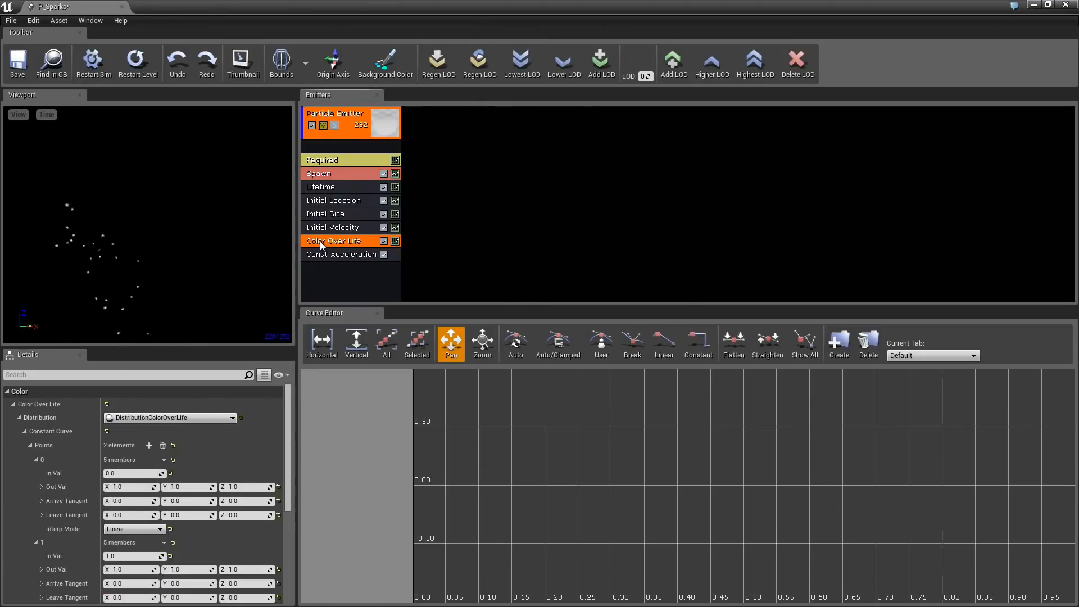
pyautogui.click(396, 241)
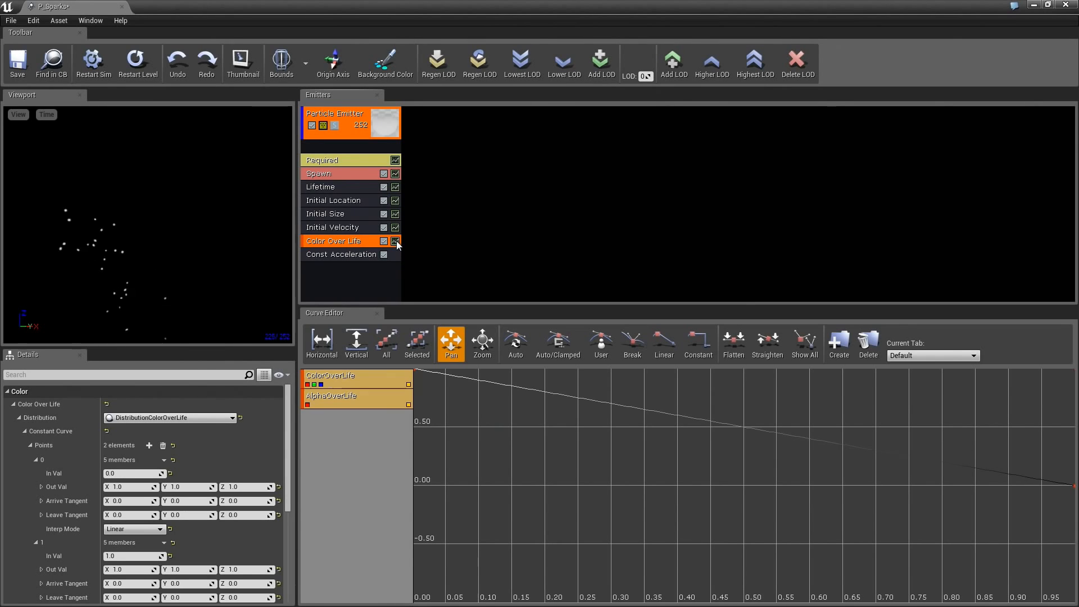
pyautogui.rightClick(506, 430)
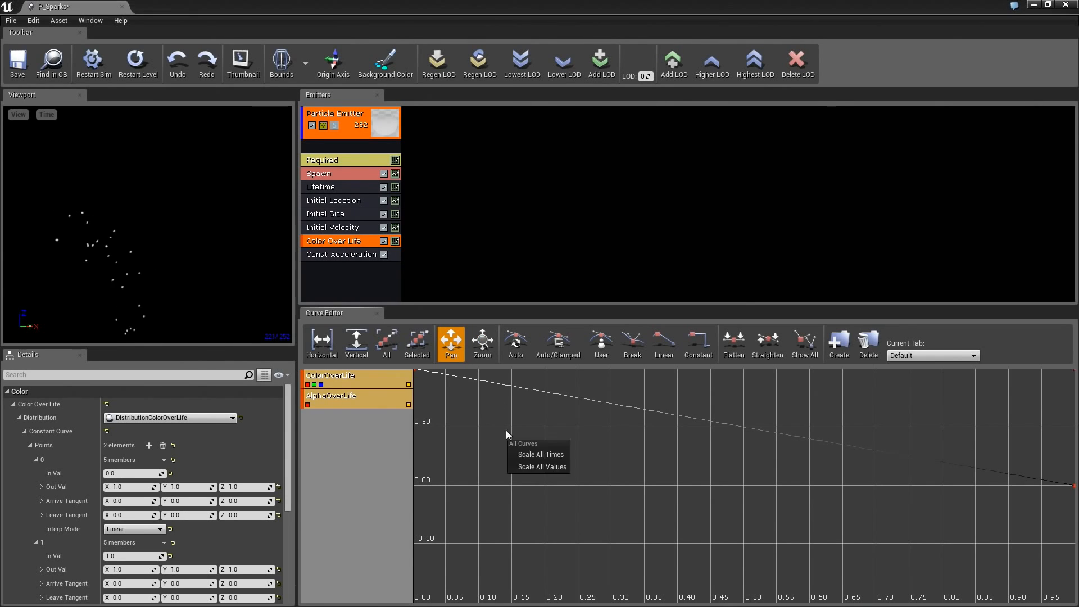
pyautogui.moveTo(506, 430); pyautogui.dragTo(540, 478)
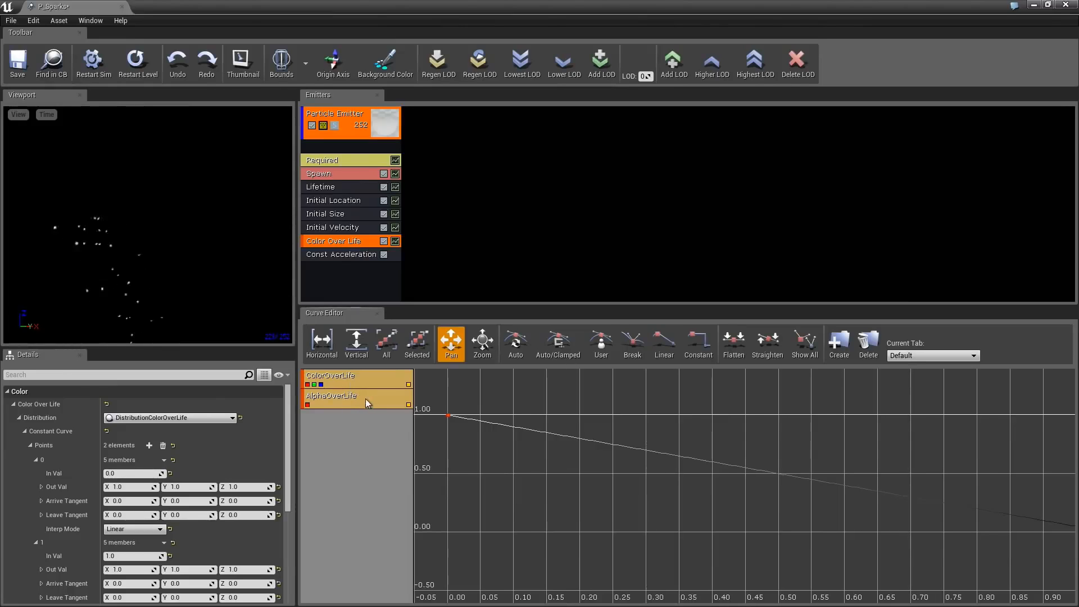
# Step: Hide the AlphaOverLife curve and bring both Color Over Life points into view in the module's details
pyautogui.click(409, 405)
pyautogui.click(408, 405)
pyautogui.click(409, 404)
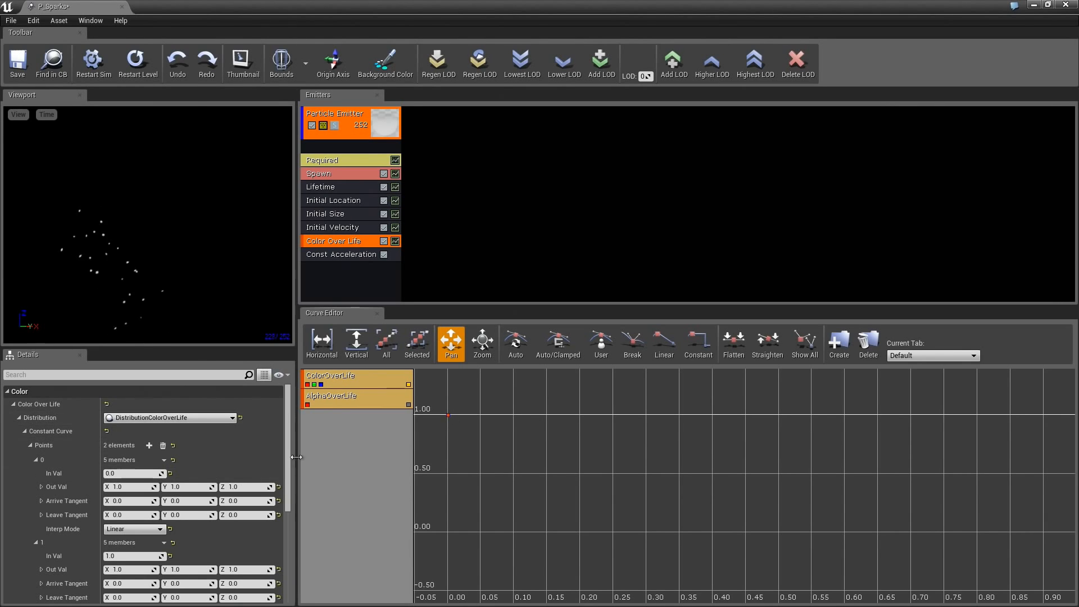
pyautogui.moveTo(287, 457); pyautogui.dragTo(287, 478)
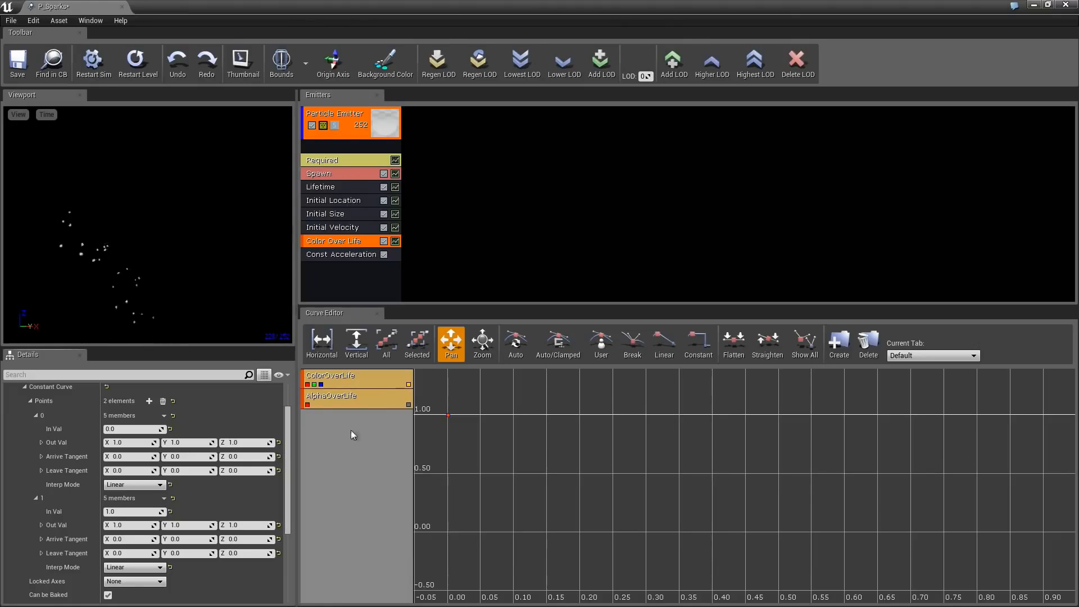
# Step: Try adding a key to the ColorOverLife curve at about 0.18, adjust its tangent, and delete the key
pyautogui.keyDown('ctrl'); pyautogui.click(566, 416); pyautogui.keyUp('ctrl')
pyautogui.moveTo(570, 417)
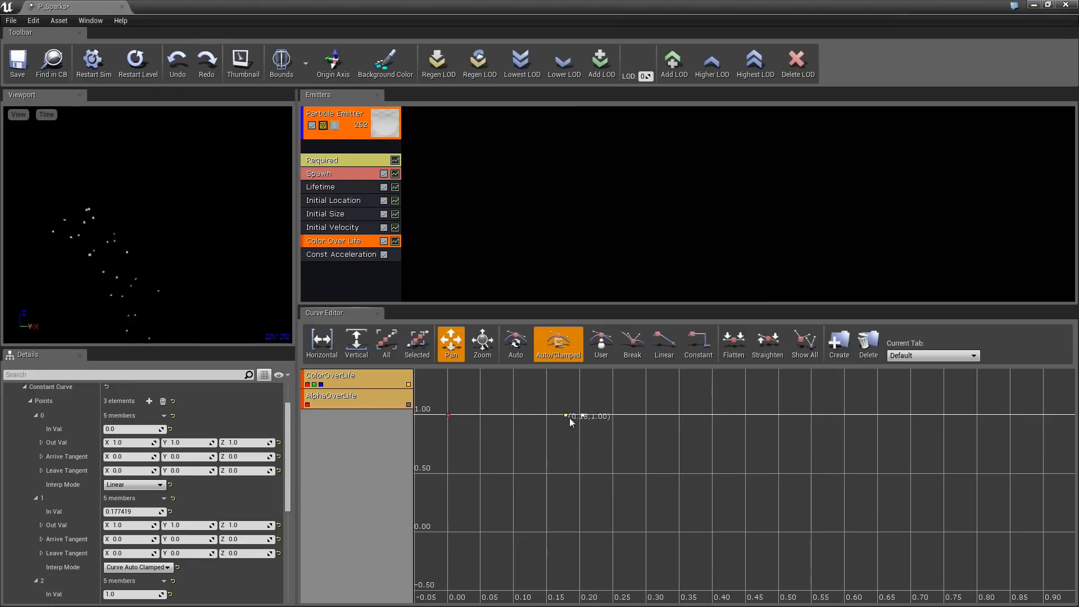
pyautogui.moveTo(582, 415); pyautogui.dragTo(583, 416)
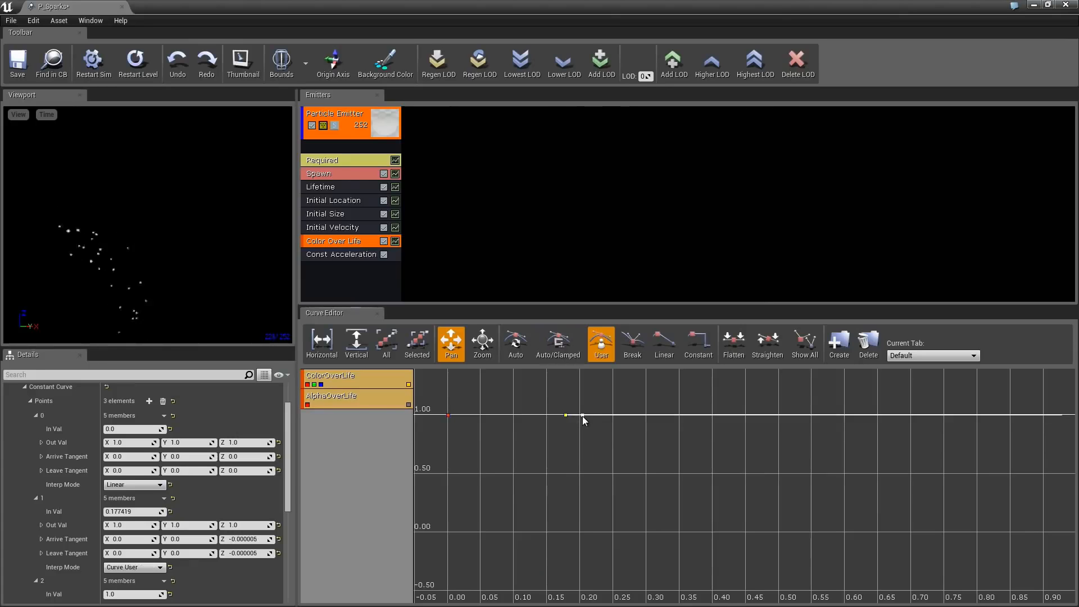
pyautogui.press('Delete')
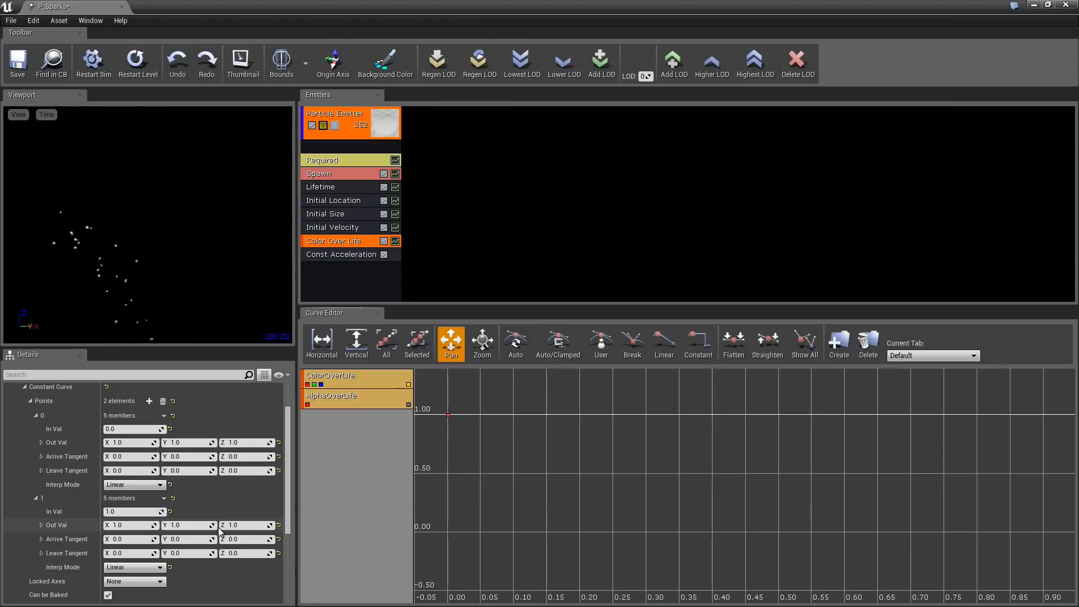
# Step: Set the Out Val of Color Over Life point 0 to X 30 and Y 10, trying Y 3 first
pyautogui.click(132, 444)
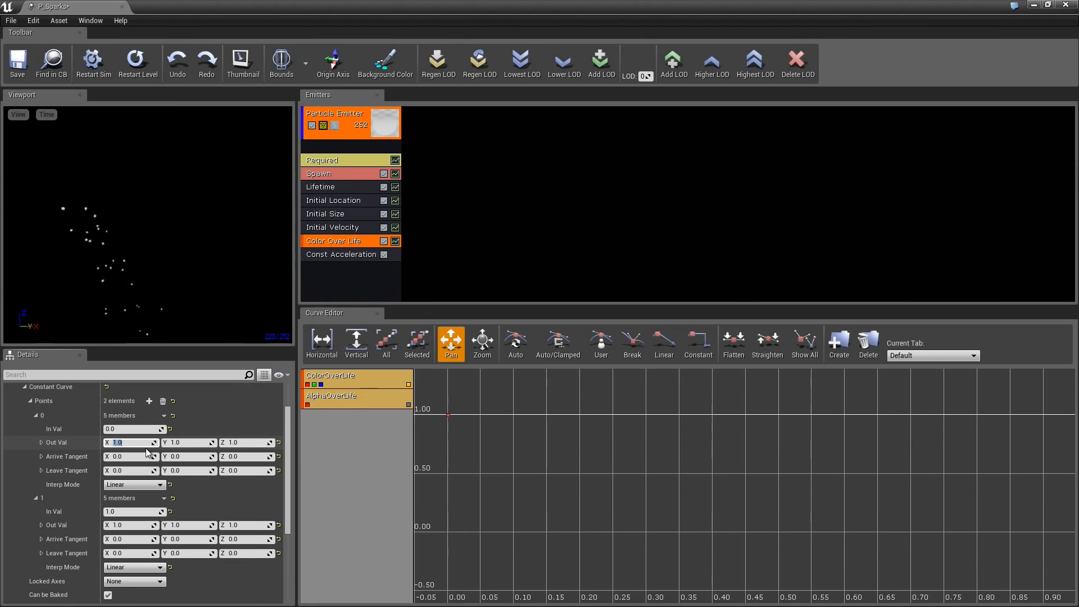
pyautogui.write('30')
pyautogui.press('Tab')
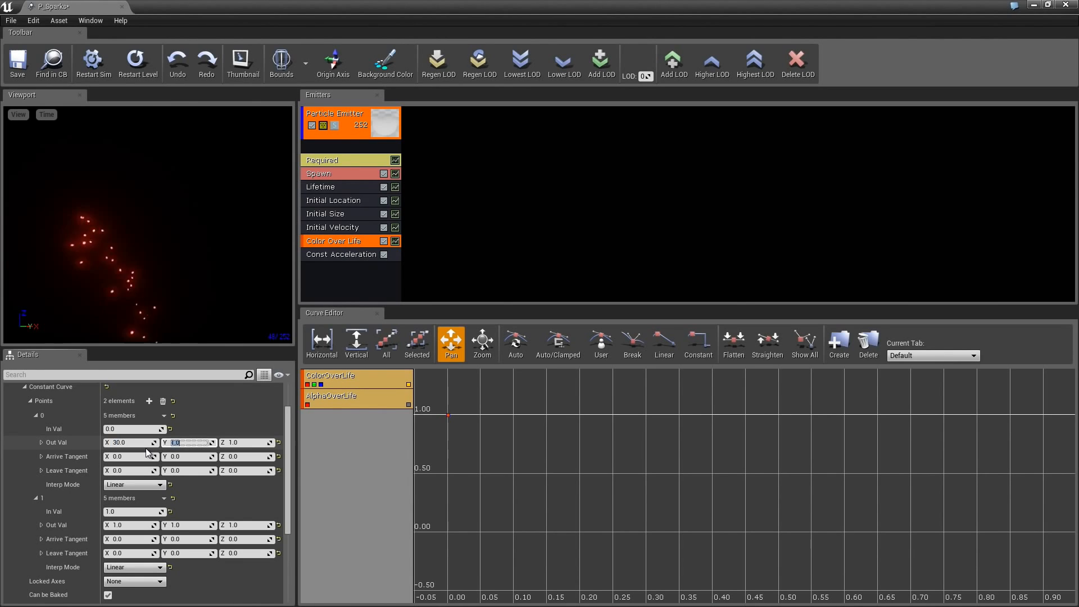
pyautogui.write('3')
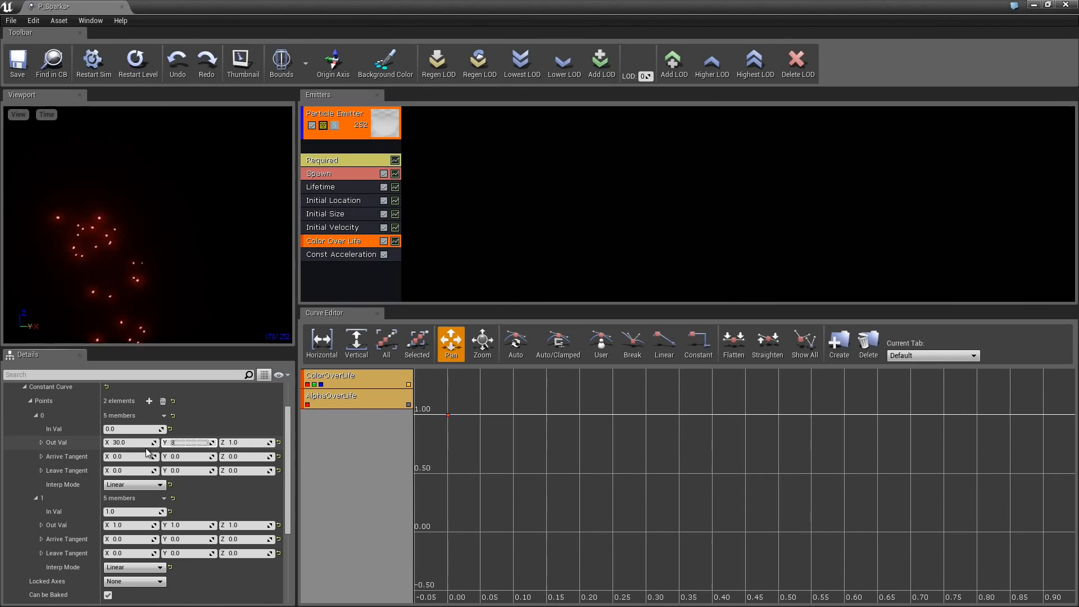
pyautogui.press('Tab')
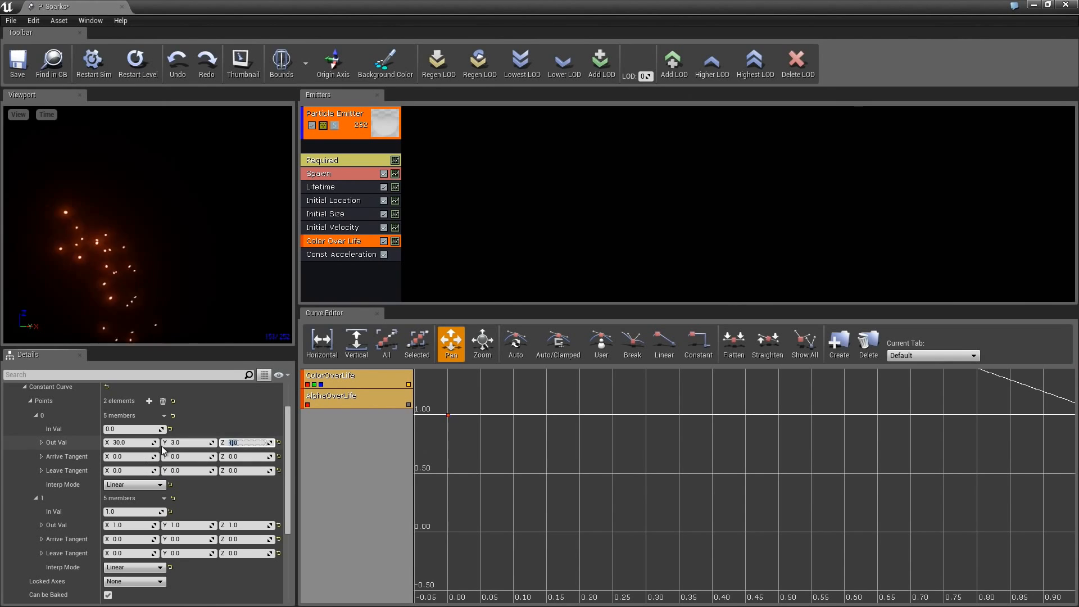
pyautogui.click(194, 443)
pyautogui.write('10')
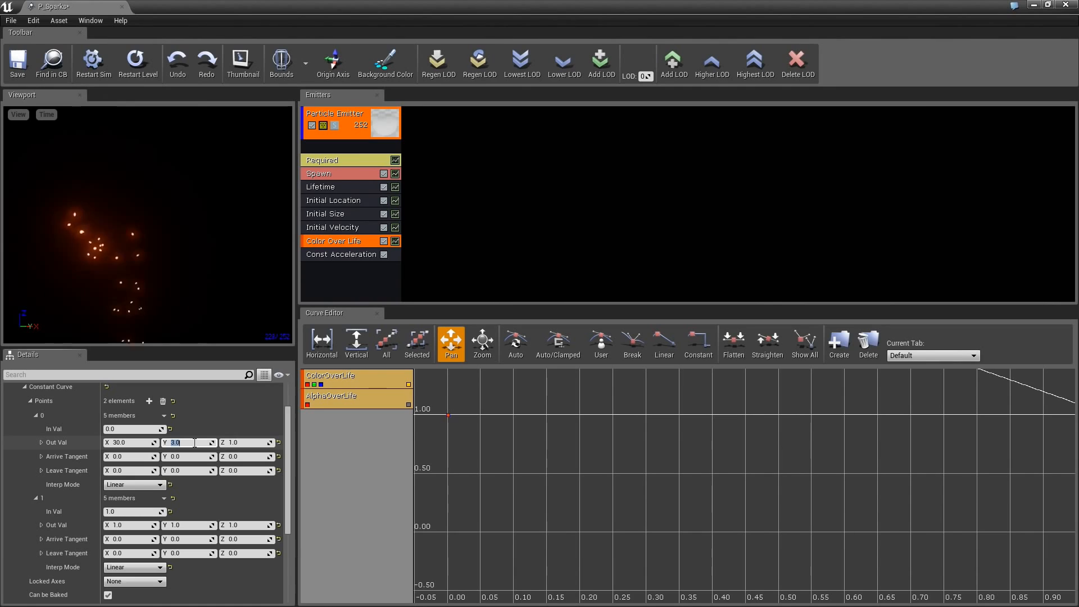
pyautogui.press('Return')
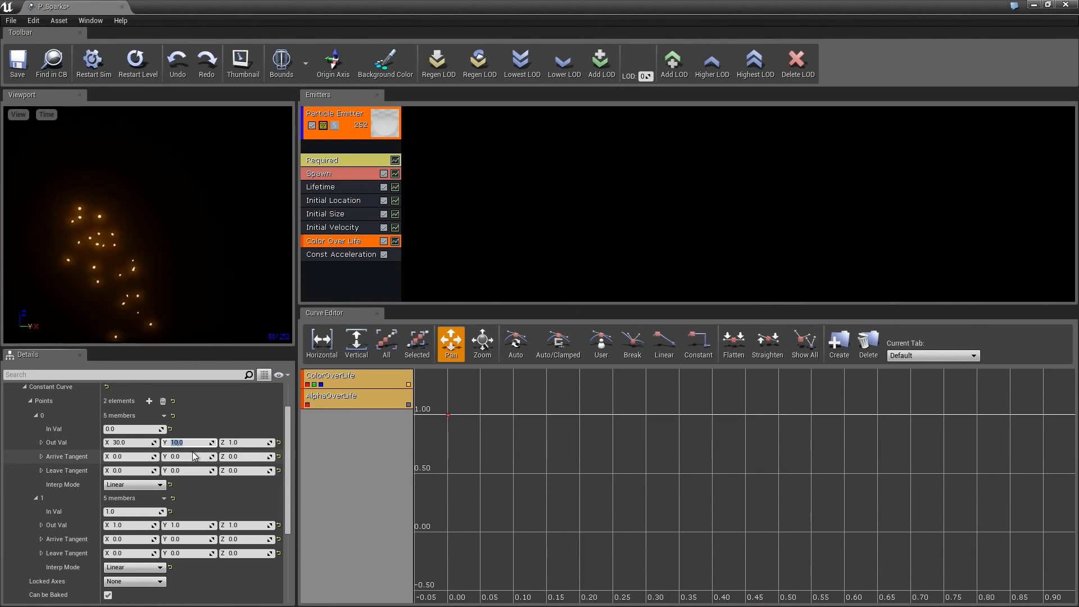
# Step: Uncover the level viewport to check the coloured sparks on the display, and maximize the particle editor again
pyautogui.click(170, 288)
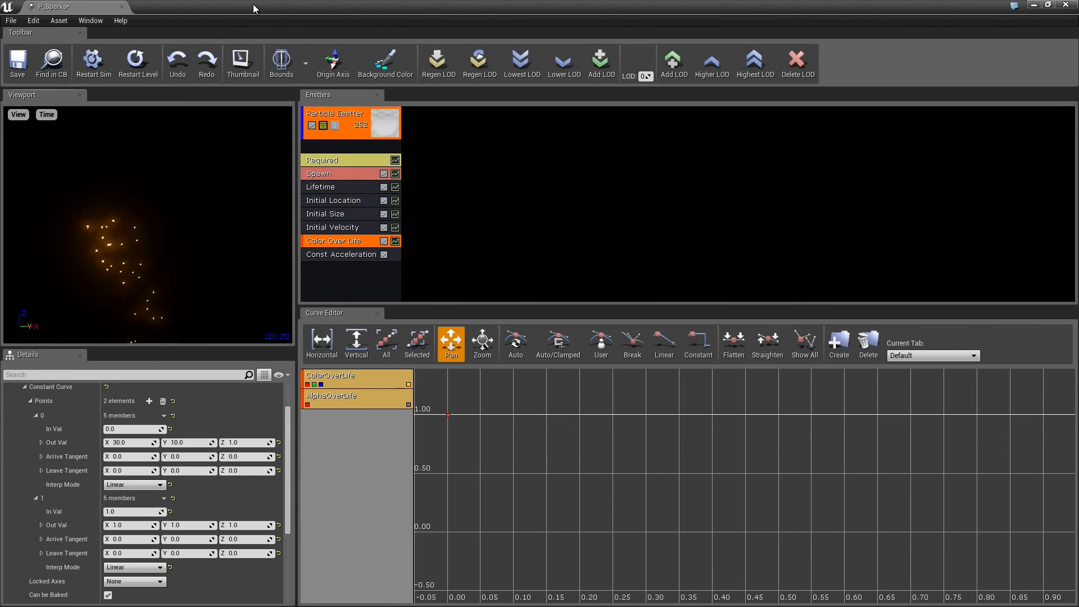
pyautogui.moveTo(253, 5); pyautogui.dragTo(829, 88)
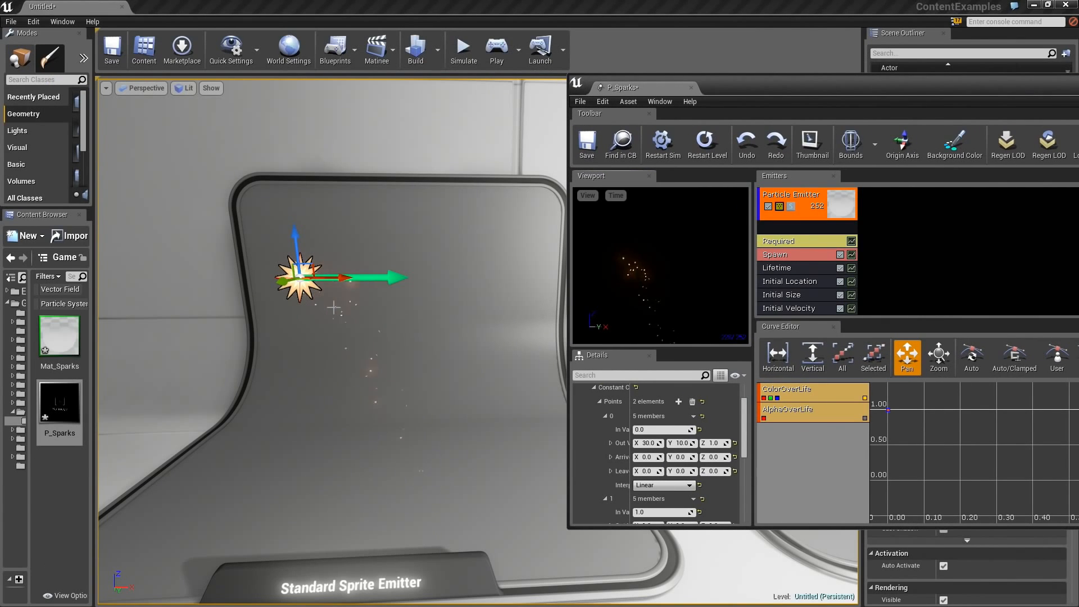
pyautogui.moveTo(825, 82); pyautogui.dragTo(407, 76)
pyautogui.doubleClick(407, 75)
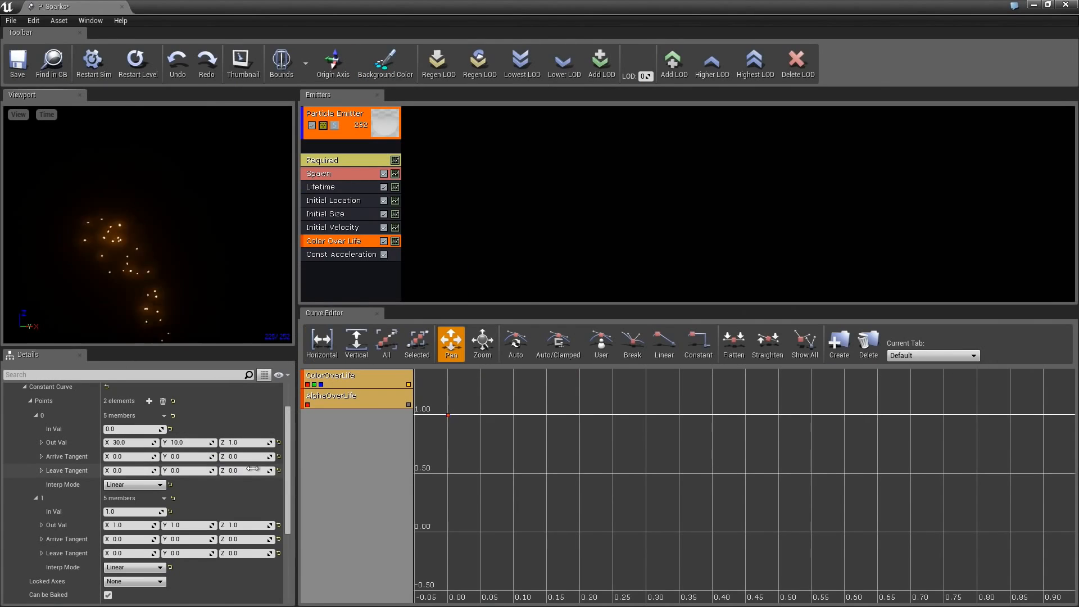
# Step: Set the Out Val of Color Over Life point 1 to Y 5 and Z 25, keeping X at 1
pyautogui.click(127, 525)
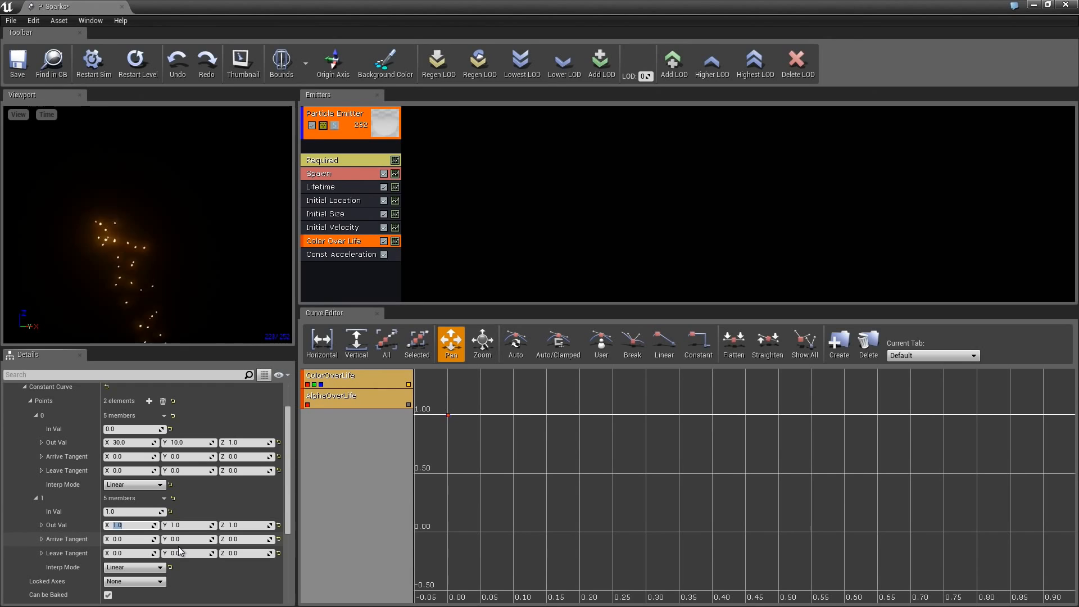
pyautogui.press('Tab')
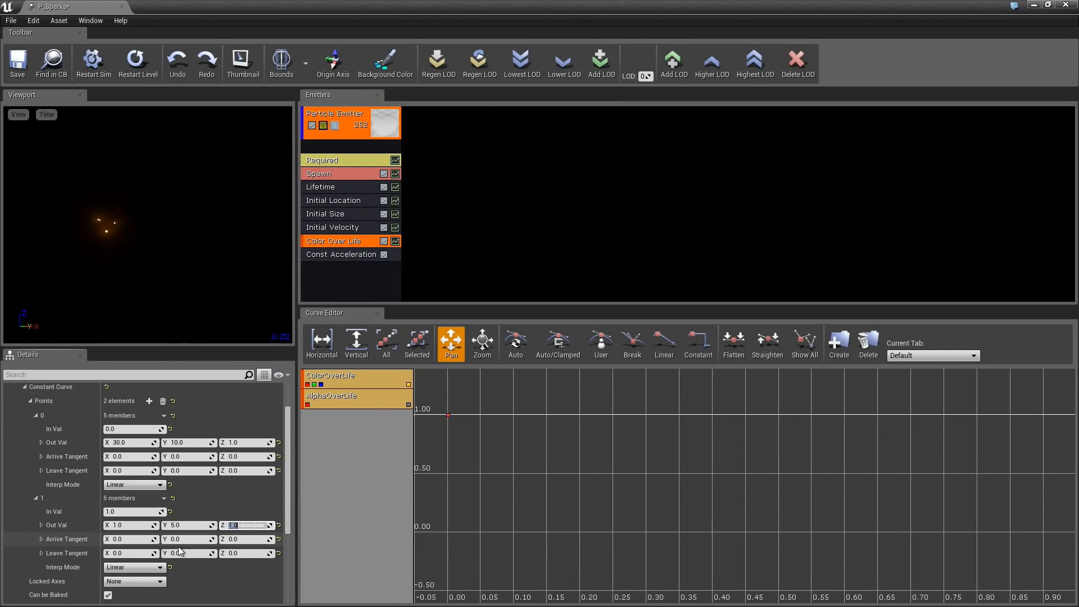
pyautogui.write('5')
pyautogui.press('Tab')
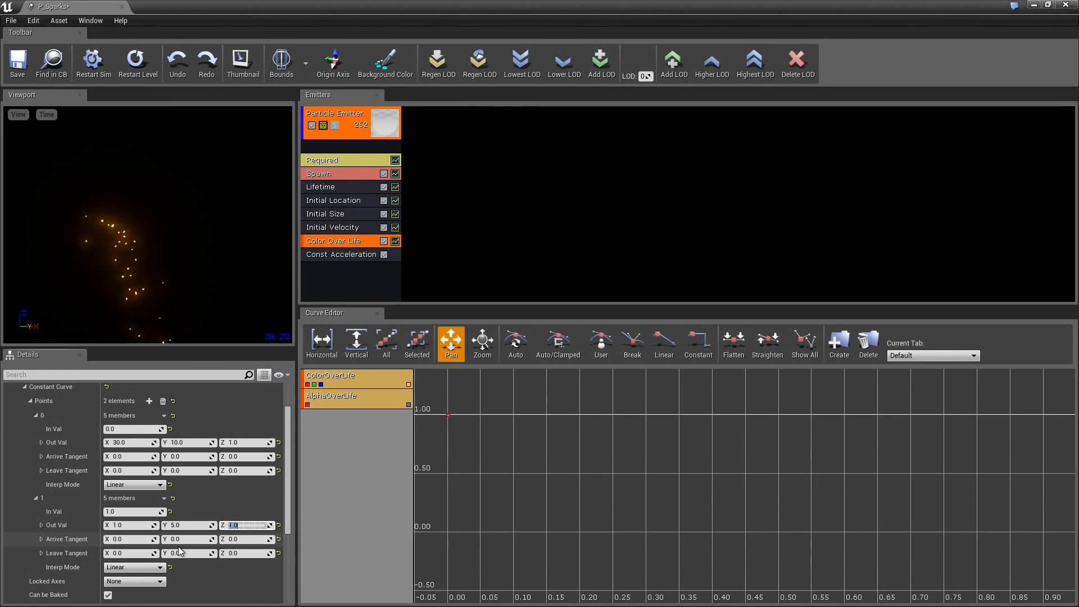
pyautogui.write('25')
pyautogui.press('Return')
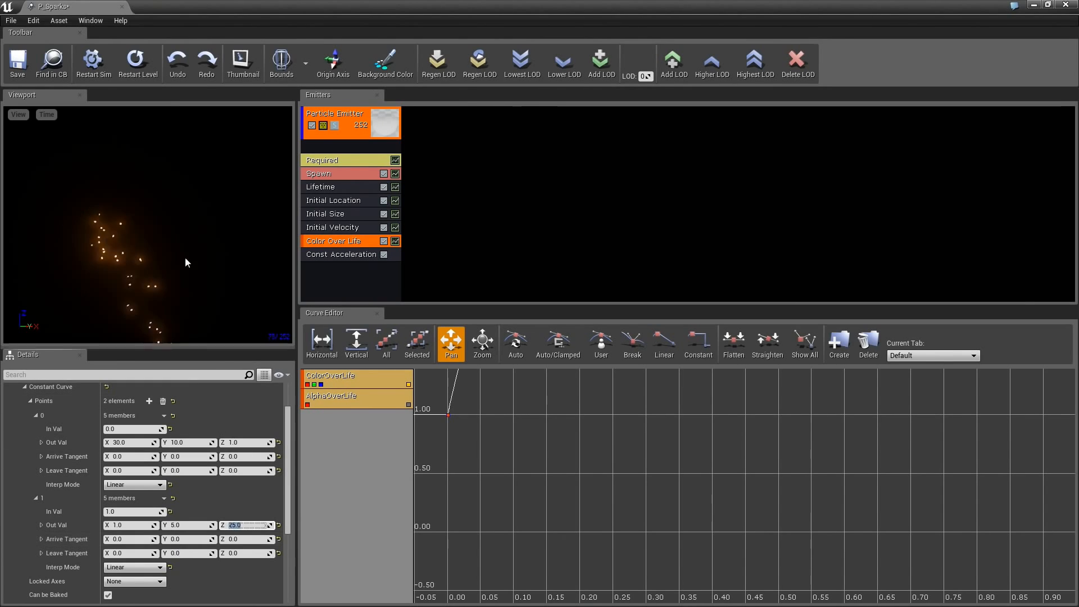
# Step: Set the Lifetime module's distribution to Min 1 and Max 2
pyautogui.click(185, 260)
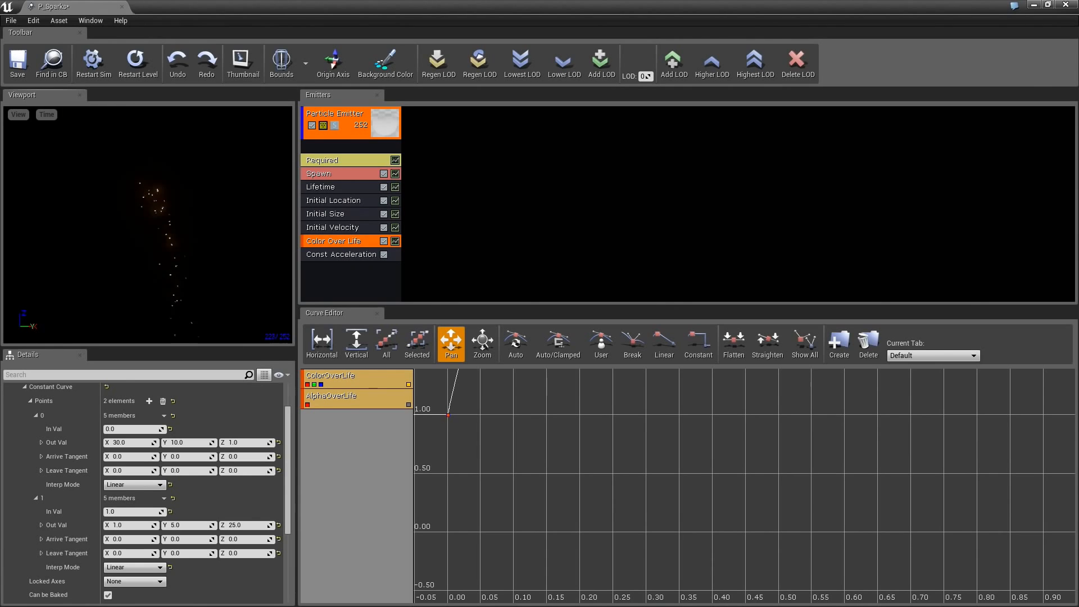
pyautogui.click(341, 188)
pyautogui.click(132, 431)
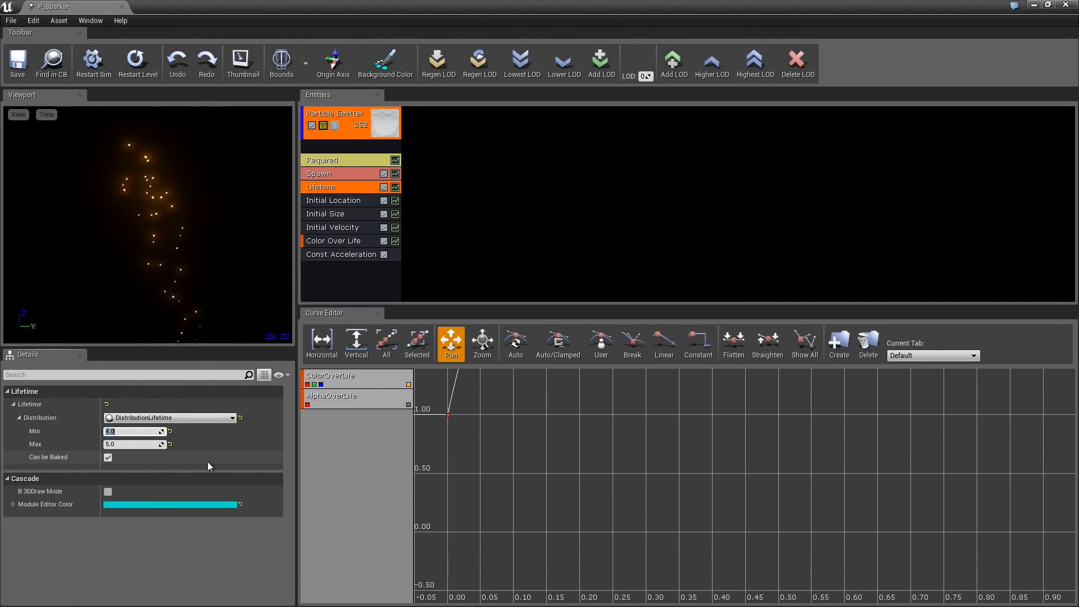
pyautogui.write('1')
pyautogui.press('Tab')
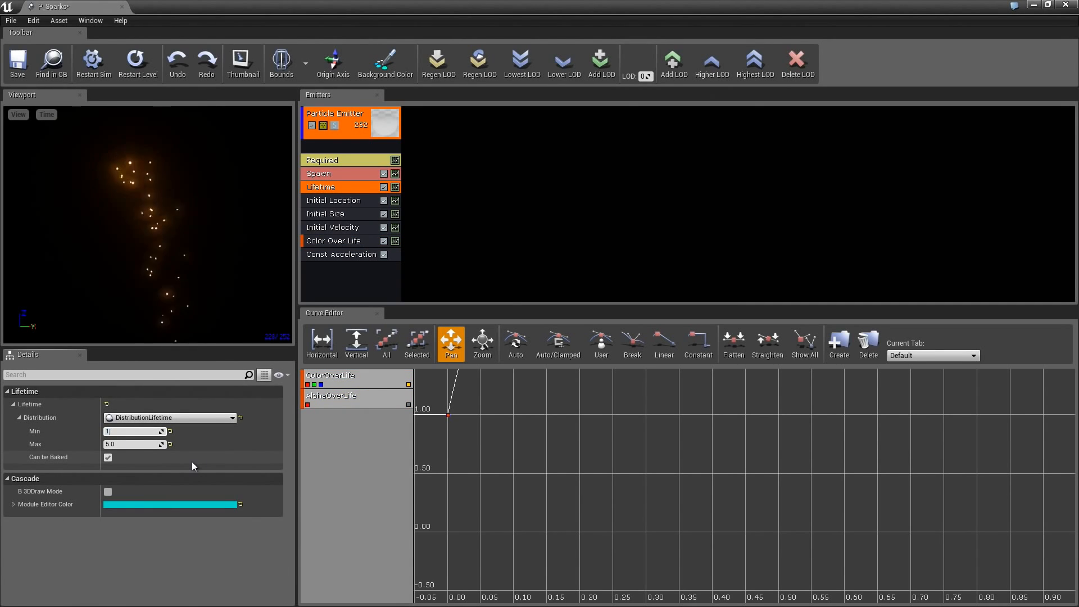
pyautogui.click(155, 244)
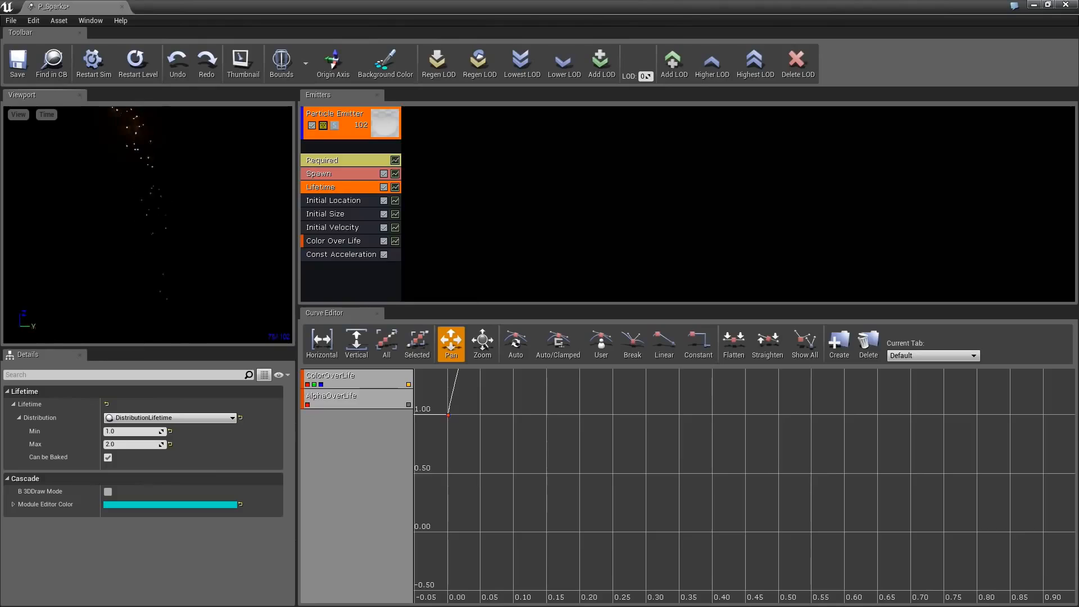
# Step: Set the Out Val of Color Over Life point 1 to Z 40 and Y 20
pyautogui.click(336, 242)
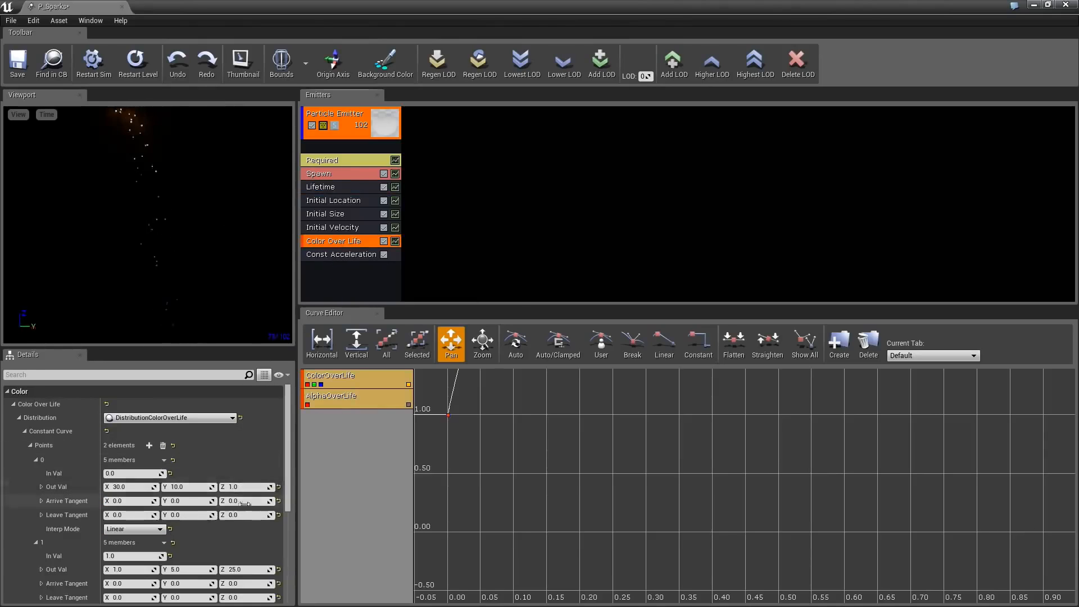
pyautogui.click(241, 569)
pyautogui.write('4')
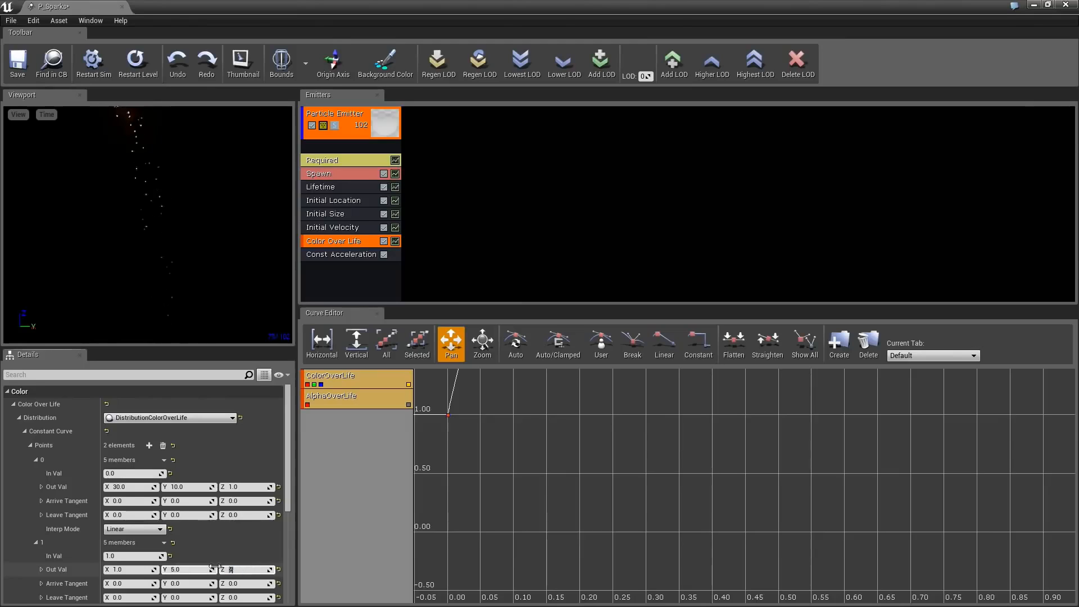
pyautogui.write('0')
pyautogui.press('Return')
pyautogui.click(179, 570)
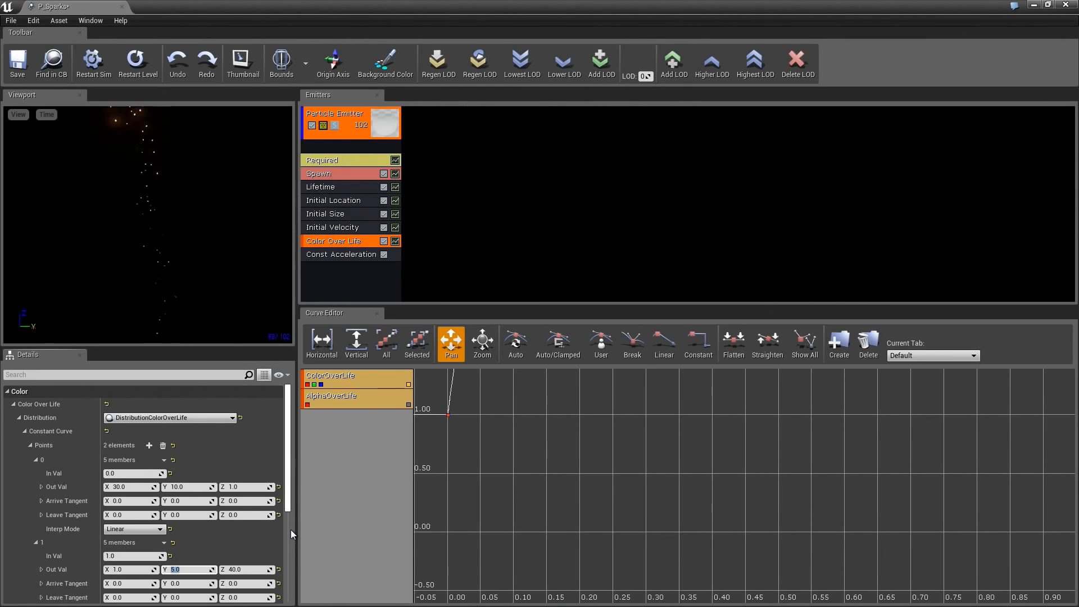
pyautogui.write('20')
pyautogui.press('Return')
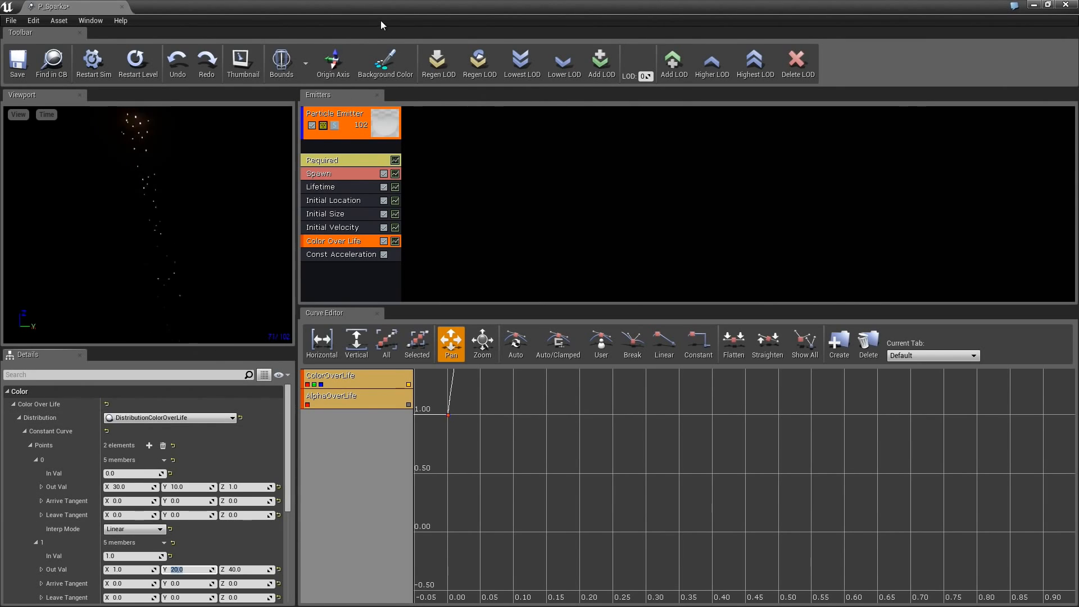
# Step: Move the particle editor off the level viewport to check the recoloured sparks, and maximize the editor again
pyautogui.moveTo(381, 11); pyautogui.dragTo(1078, 103)
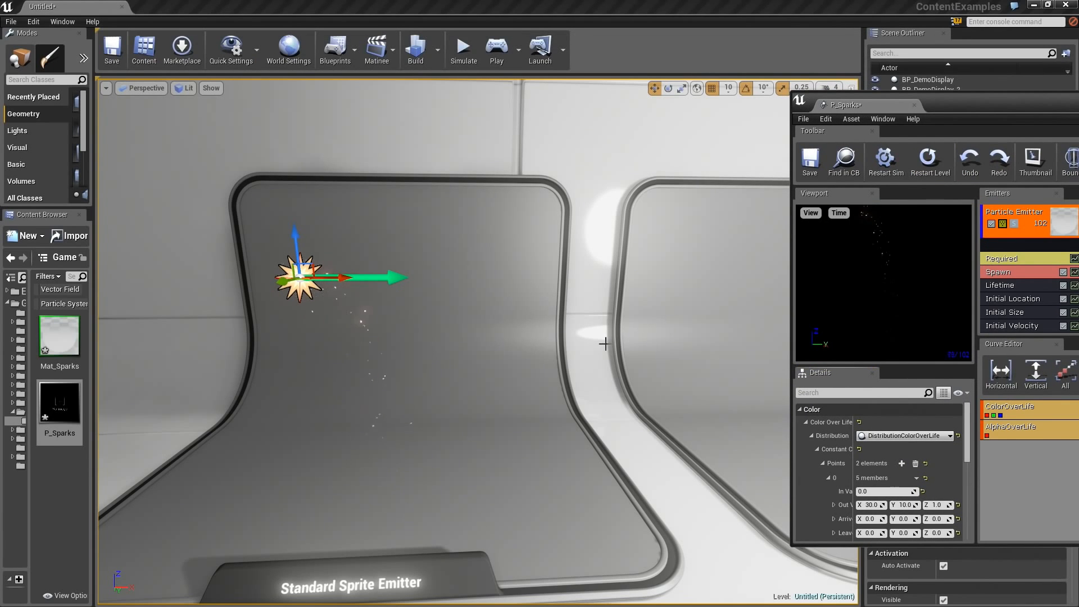
pyautogui.moveTo(973, 108); pyautogui.dragTo(485, 82)
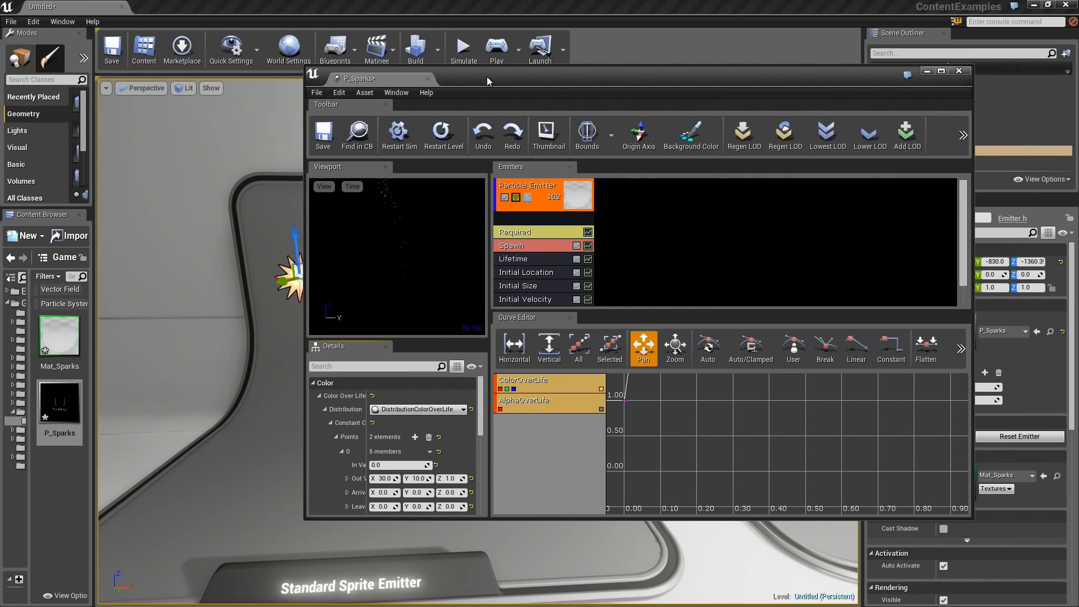
pyautogui.doubleClick(559, 80)
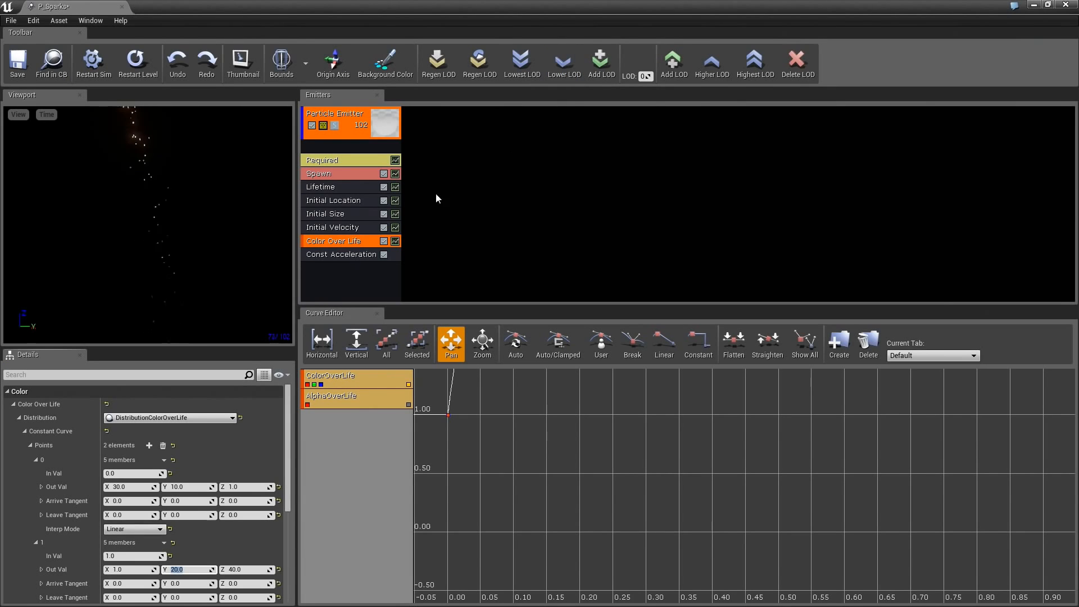
# Step: Set the Initial Size module's Max to 6 on X, Y and Z
pyautogui.click(335, 214)
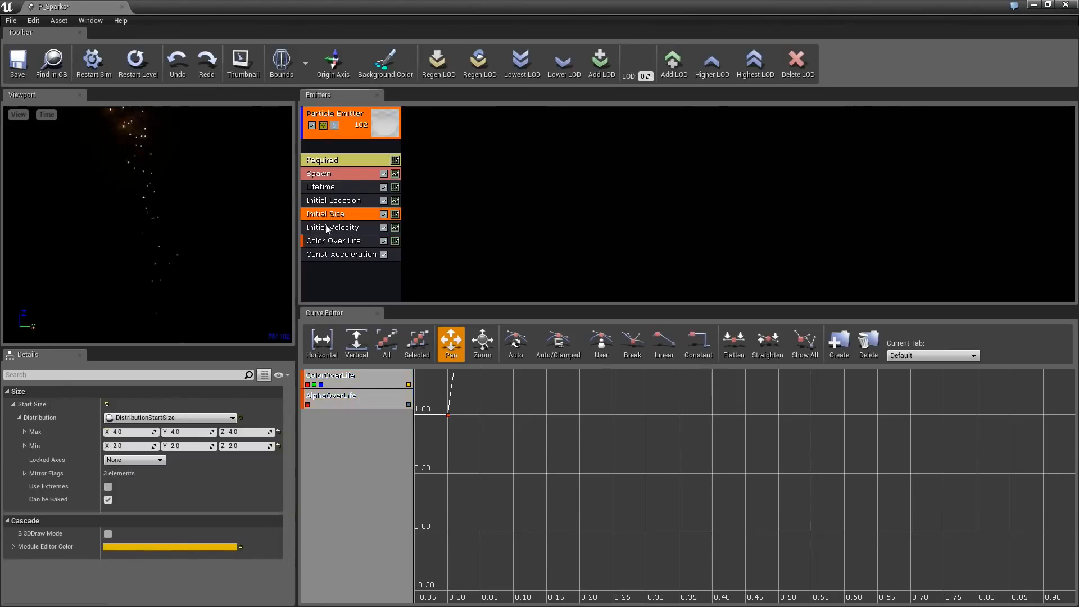
pyautogui.click(131, 433)
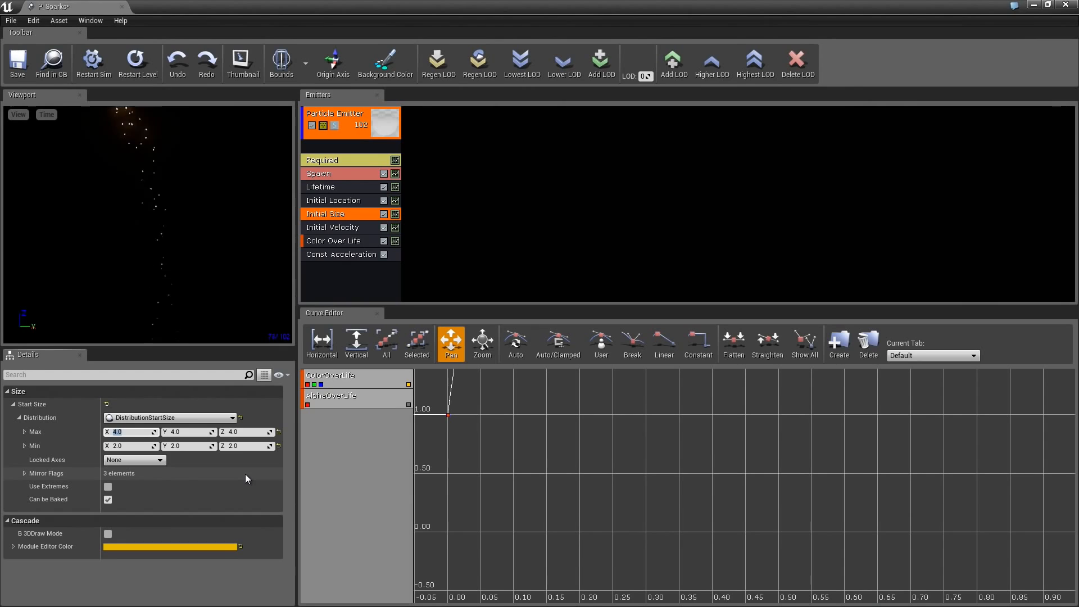
pyautogui.write('6')
pyautogui.press('Tab')
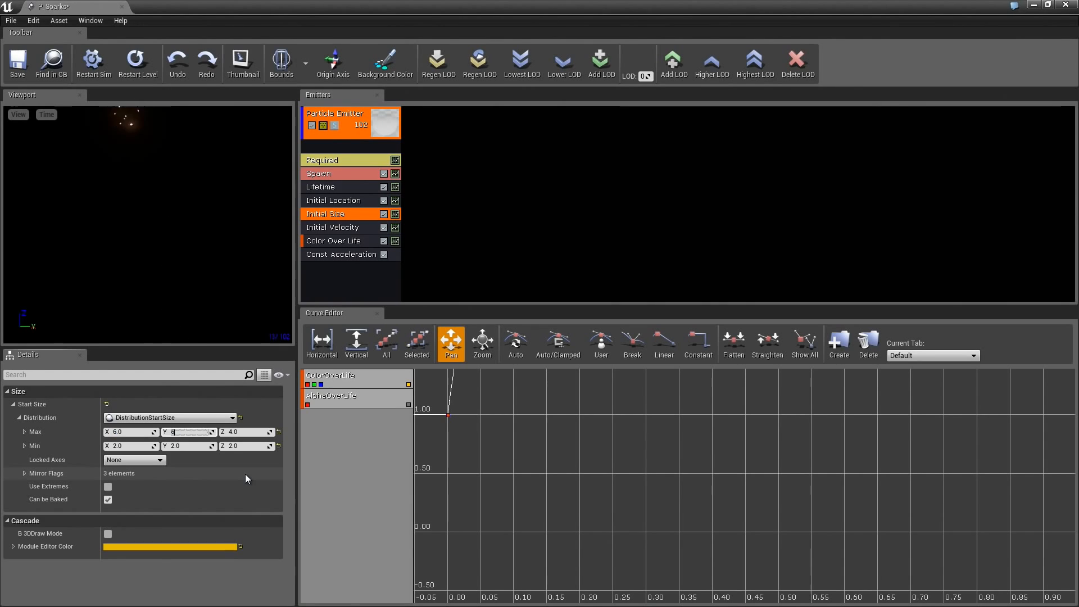
pyautogui.write('6')
pyautogui.press('Tab')
pyautogui.write('6')
pyautogui.press('Tab')
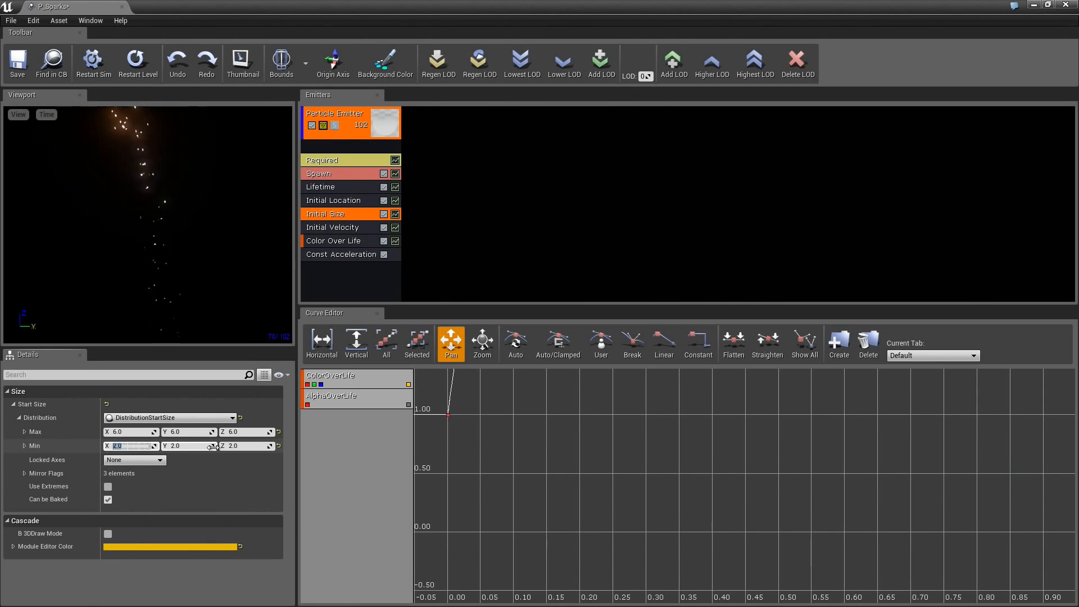
# Step: Set the Initial Size module's Min to 4 on X, Y and Z
pyautogui.write('4')
pyautogui.press('Tab')
pyautogui.write('4')
pyautogui.press('Tab')
pyautogui.write('4')
pyautogui.press('Return')
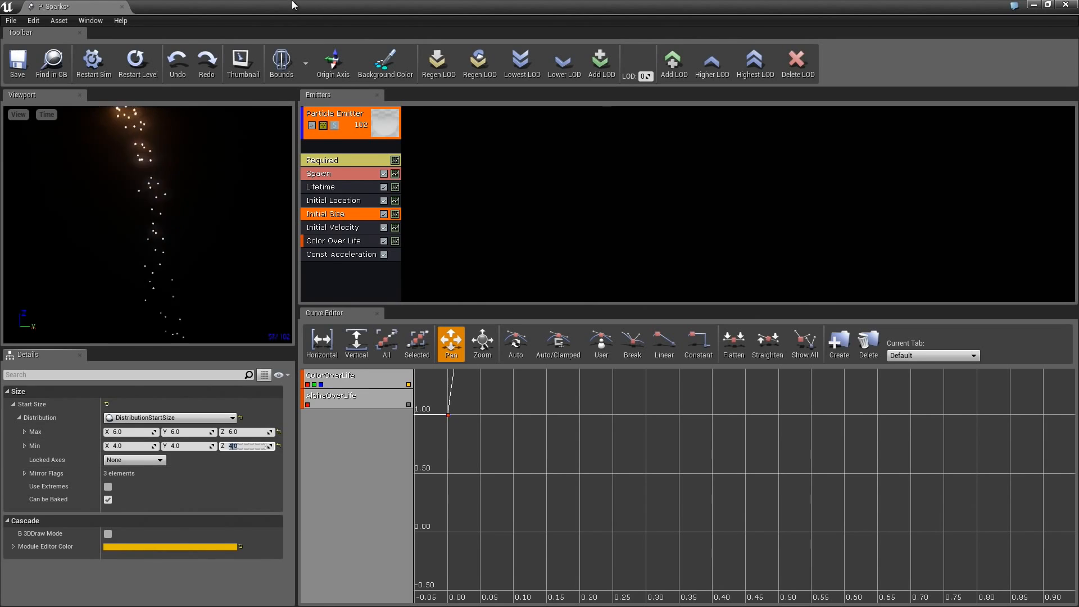
# Step: Shift the particle editor aside to uncover the sparks in the level, and set the Lifetime module's Max to 1
pyautogui.moveTo(292, 4); pyautogui.dragTo(858, 93)
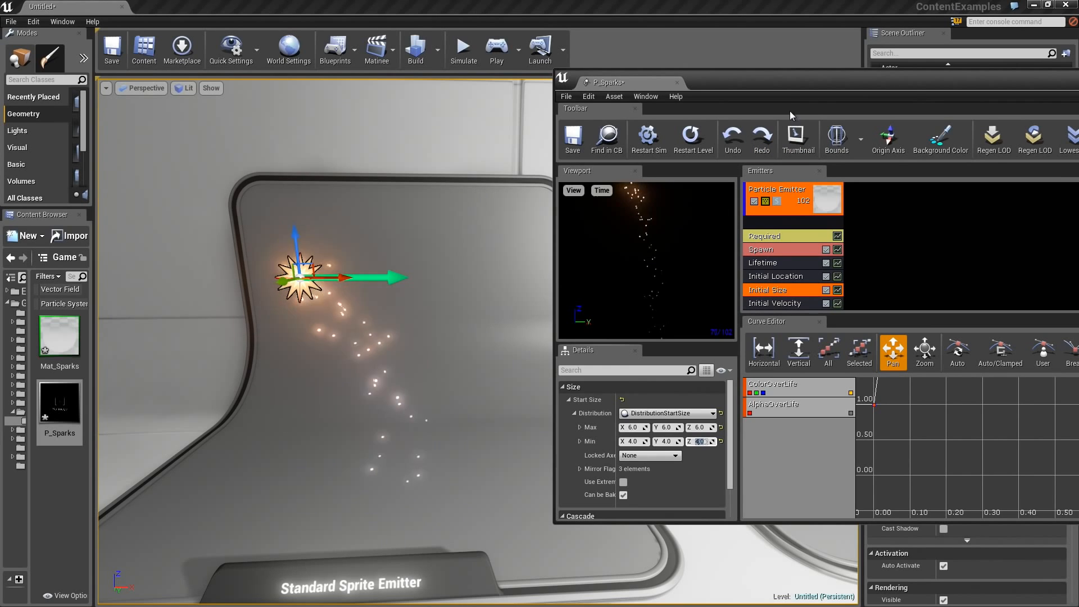
pyautogui.moveTo(783, 79); pyautogui.dragTo(625, 49)
pyautogui.click(623, 233)
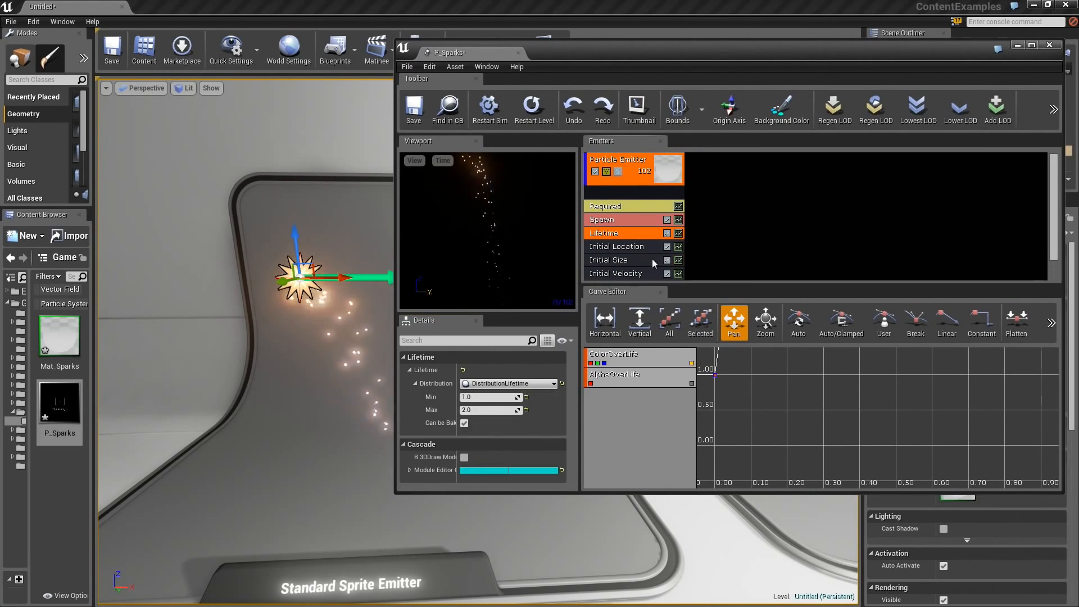
pyautogui.click(487, 397)
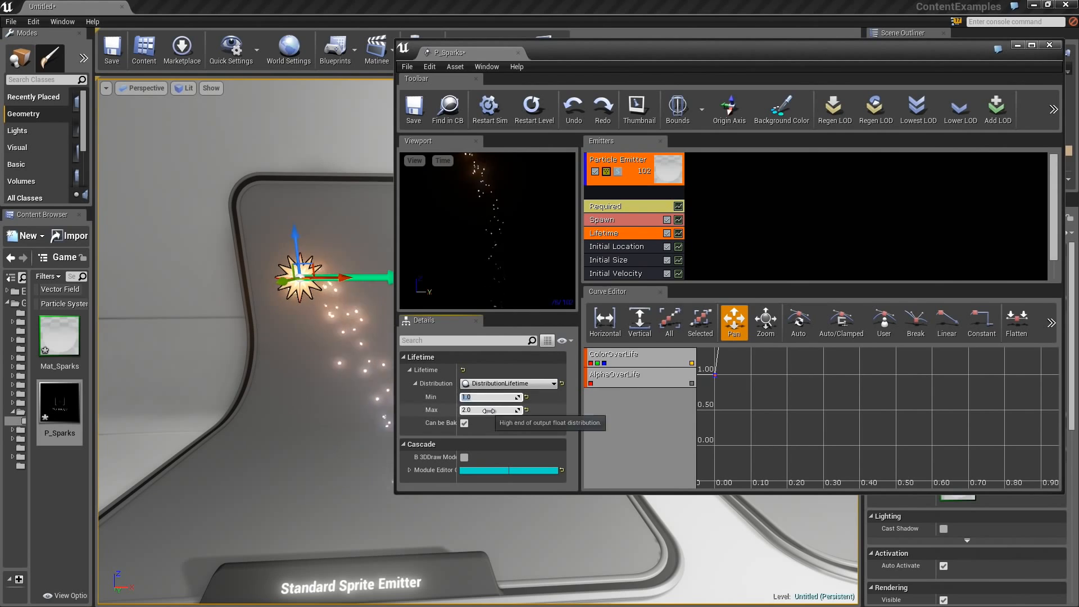
pyautogui.click(488, 411)
pyautogui.write('1')
pyautogui.press('Return')
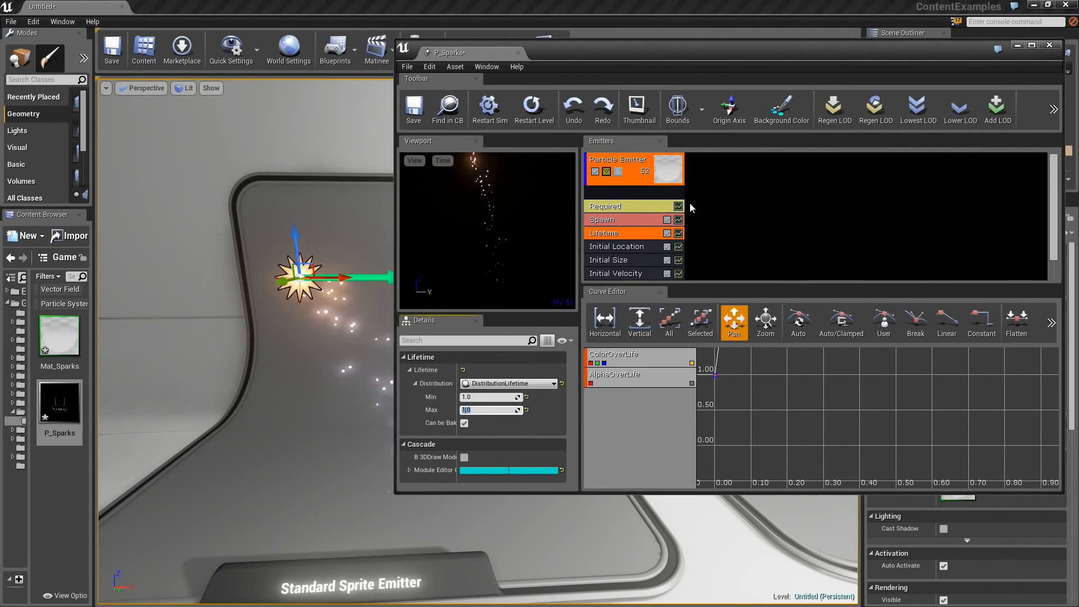
# Step: Place the particle editor beside the level's sparks and enlarge it and its emitter area to show the whole module list
pyautogui.moveTo(716, 54); pyautogui.dragTo(874, 57)
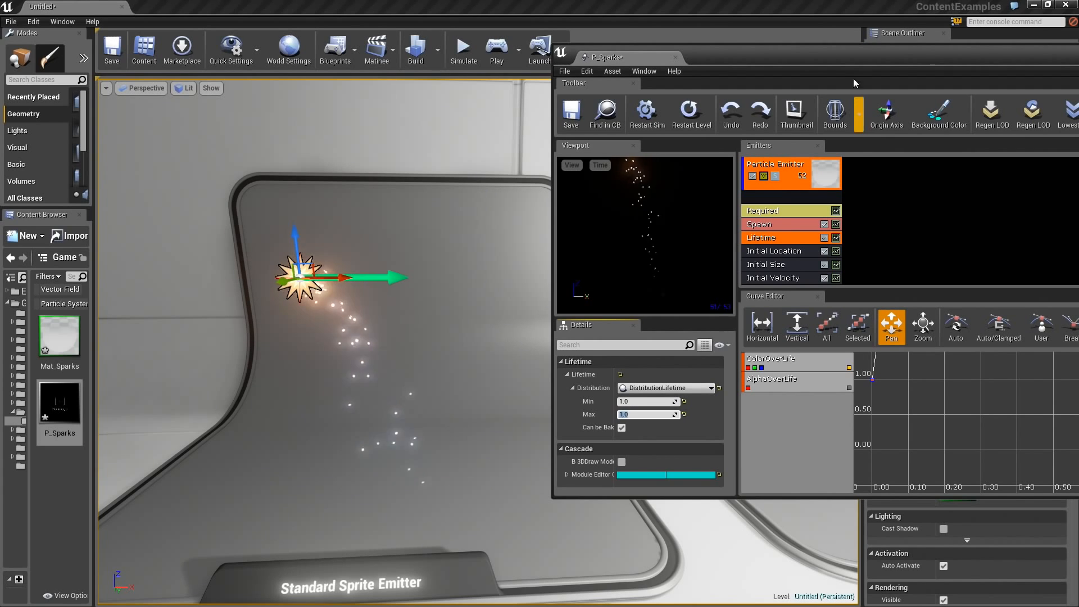
pyautogui.moveTo(812, 498); pyautogui.dragTo(812, 587)
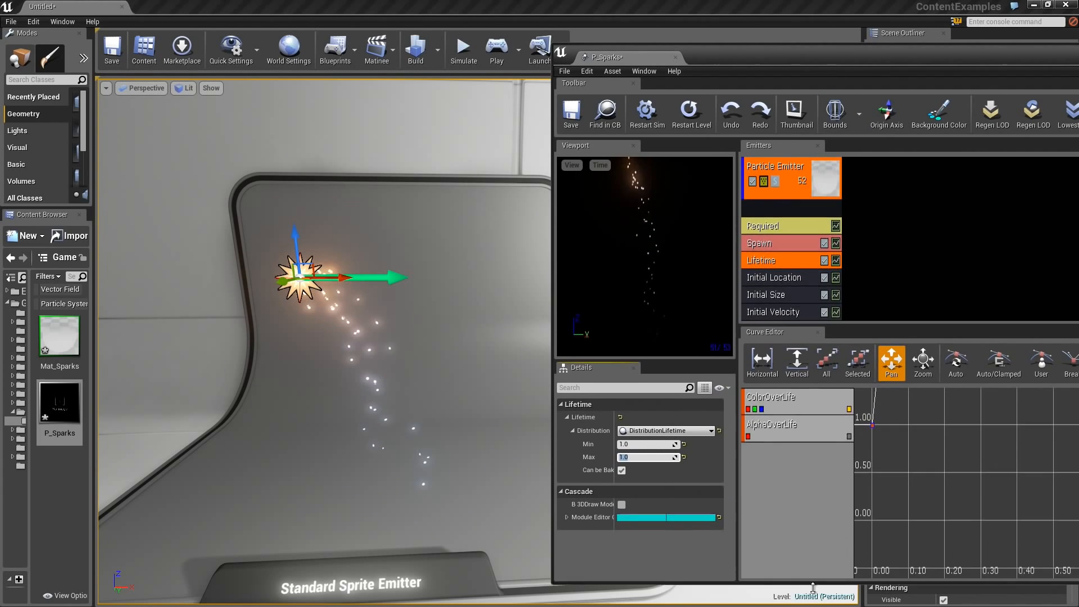
pyautogui.moveTo(797, 325); pyautogui.dragTo(798, 411)
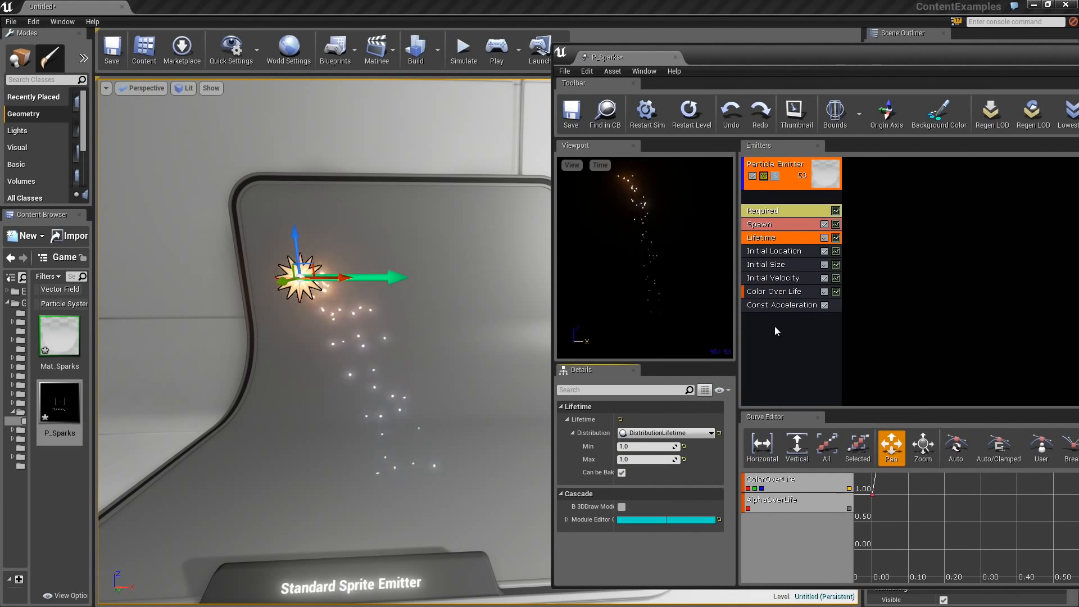
# Step: Add a Size By Speed module to the particle emitter
pyautogui.rightClick(771, 325)
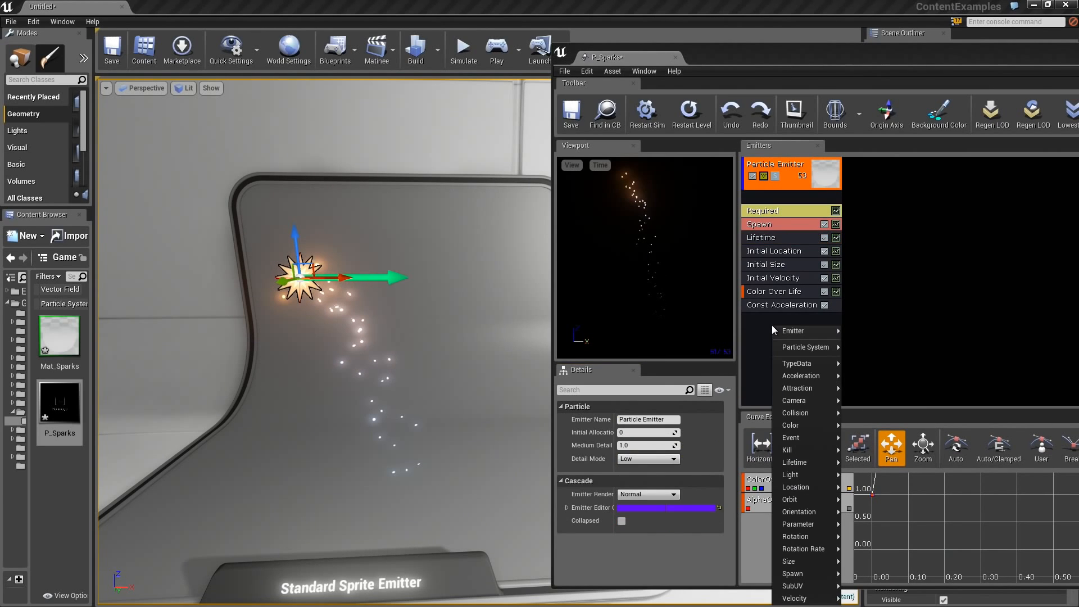
pyautogui.moveTo(797, 562)
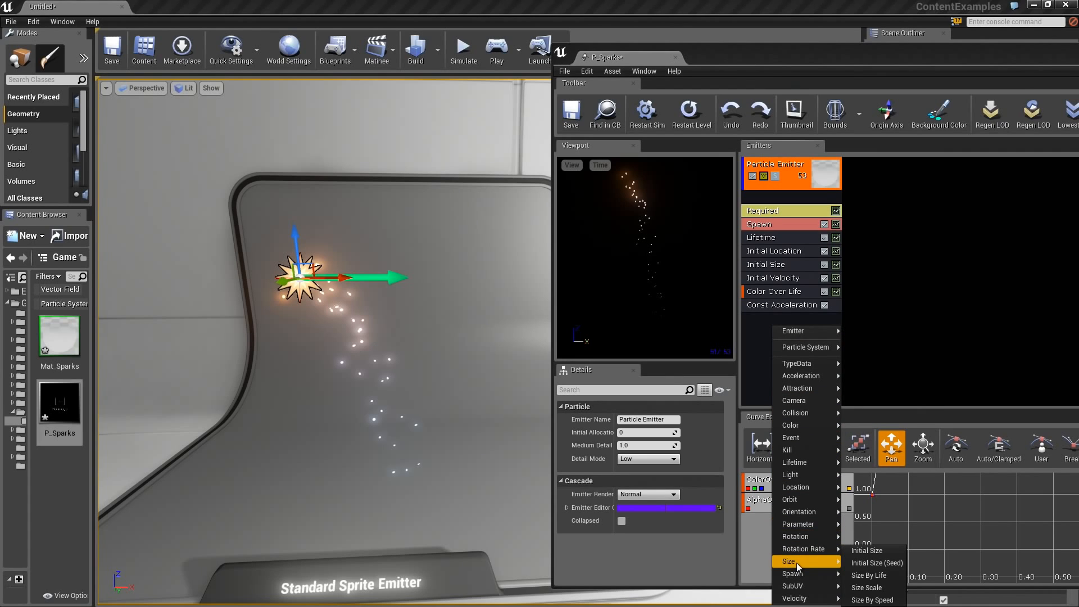
pyautogui.click(887, 600)
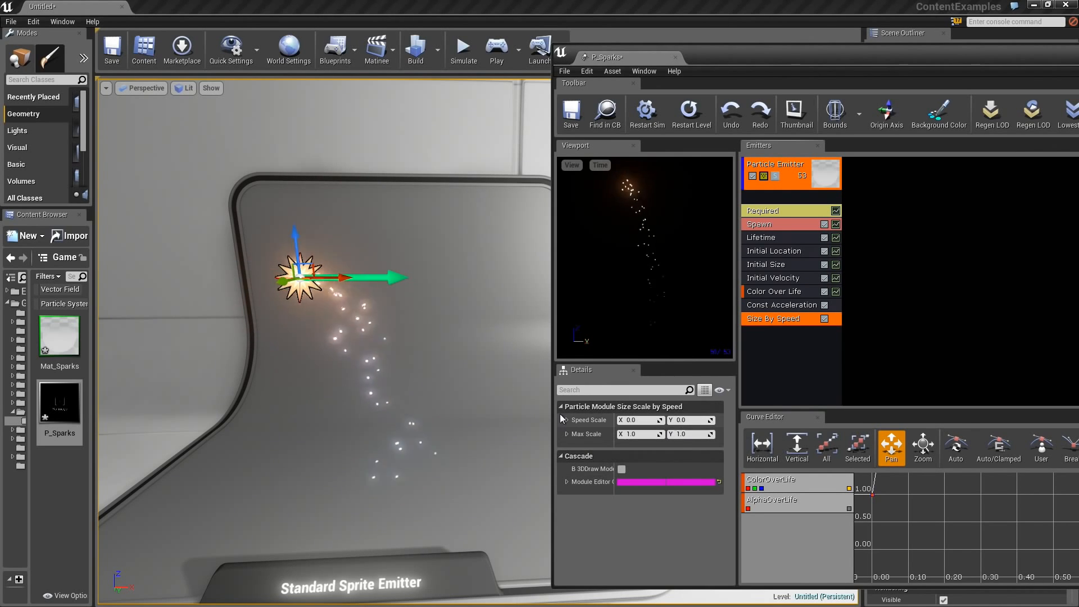
# Step: Try Size By Speed with Speed Scale Y at 1 and then 3, and Max Scale Y at 3
pyautogui.click(692, 421)
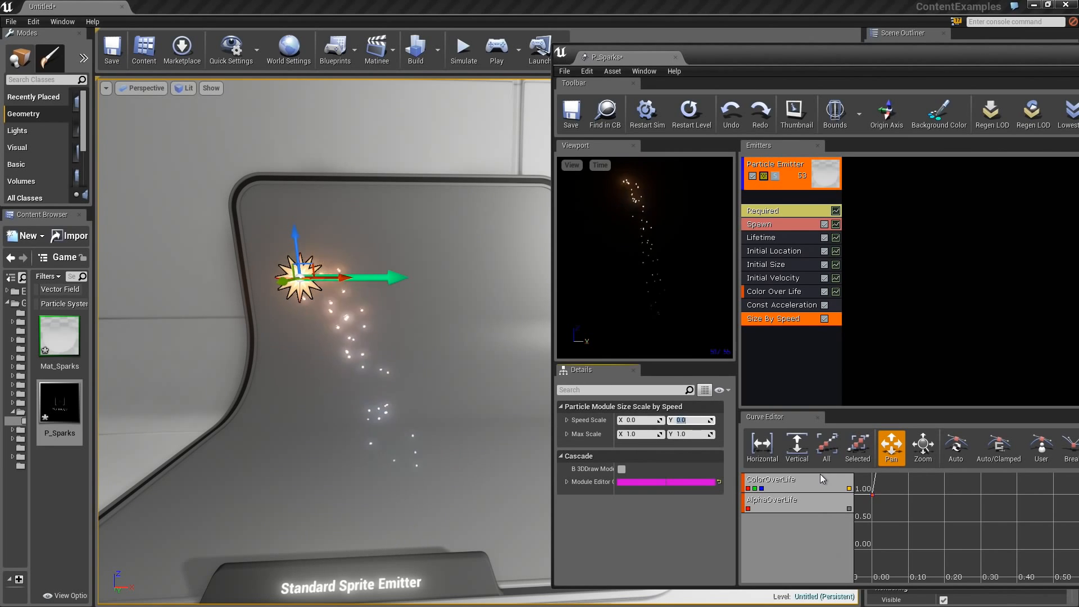
pyautogui.write('1')
pyautogui.press('Return')
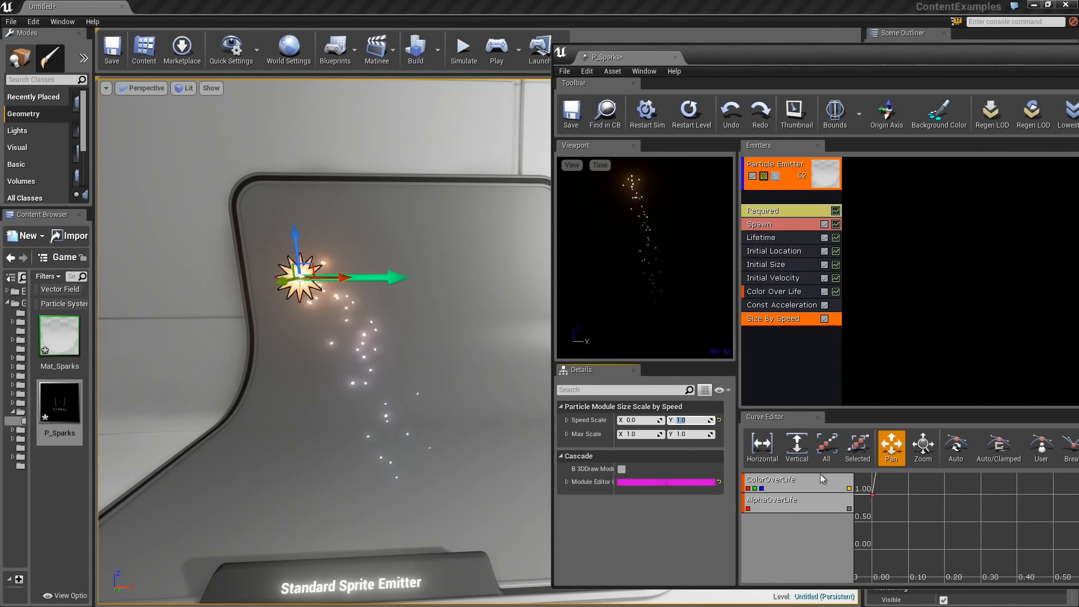
pyautogui.write('3')
pyautogui.press('Return')
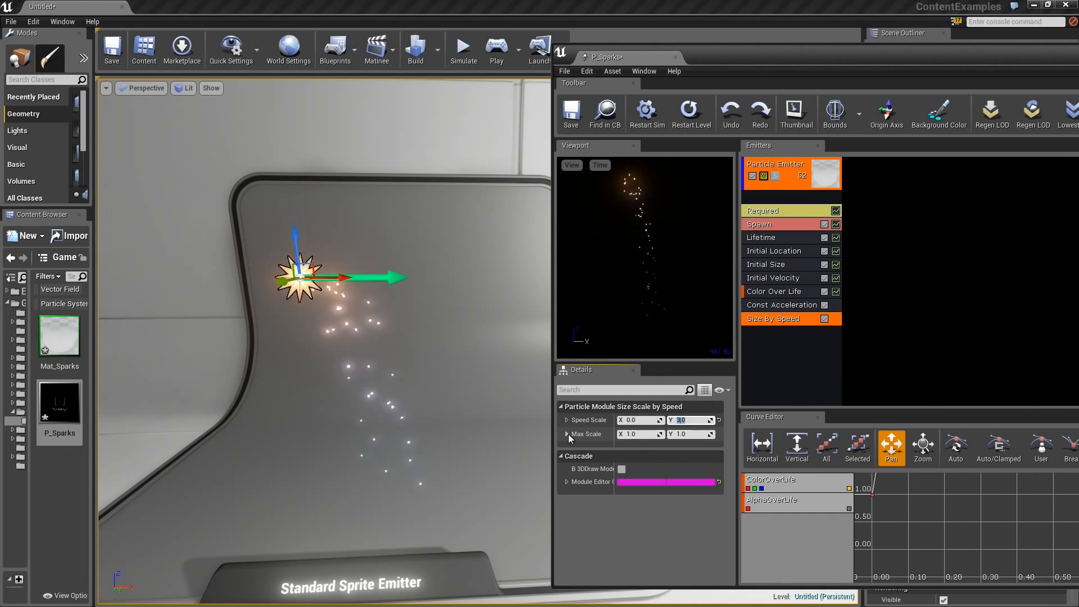
pyautogui.click(687, 435)
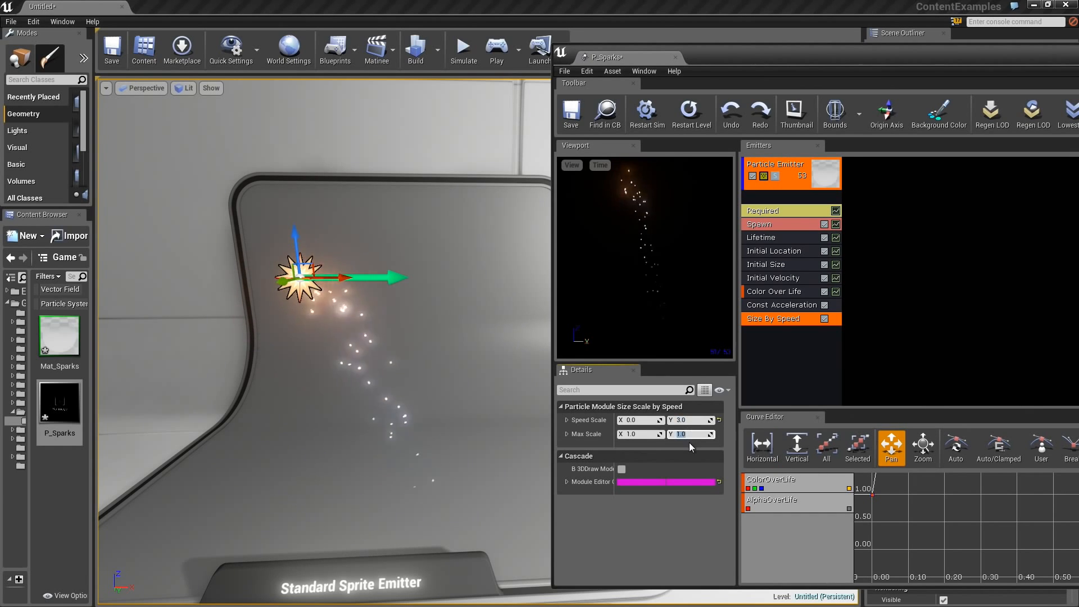
pyautogui.write('3')
pyautogui.press('Return')
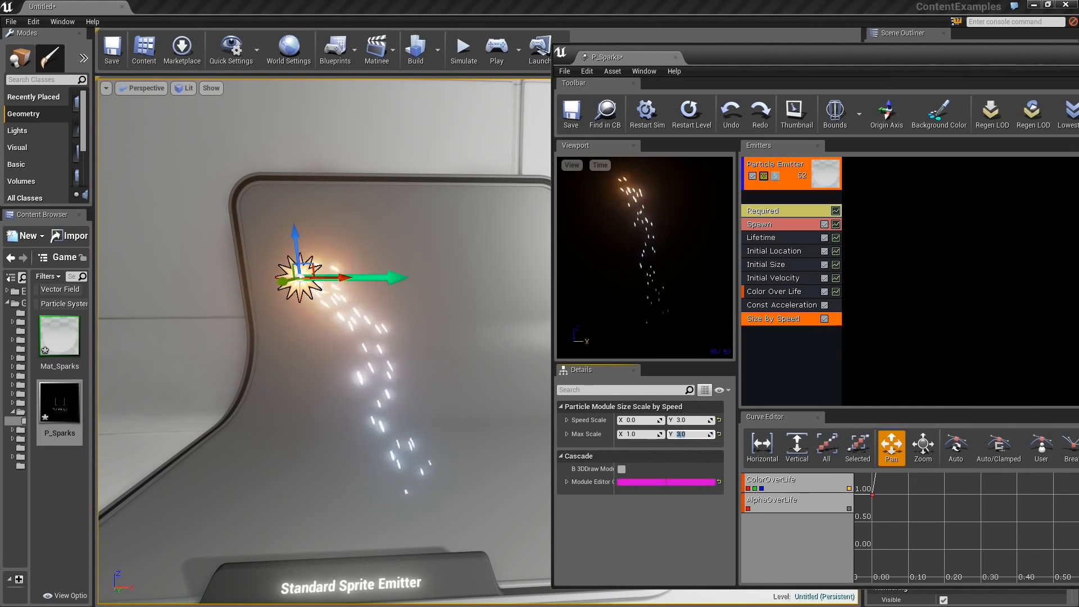
# Step: Raise the emitter to the display panel's upper-left corner, and set Size By Speed's Speed Scale Y and Max Scale Y to 6
pyautogui.moveTo(295, 248); pyautogui.dragTo(268, 175)
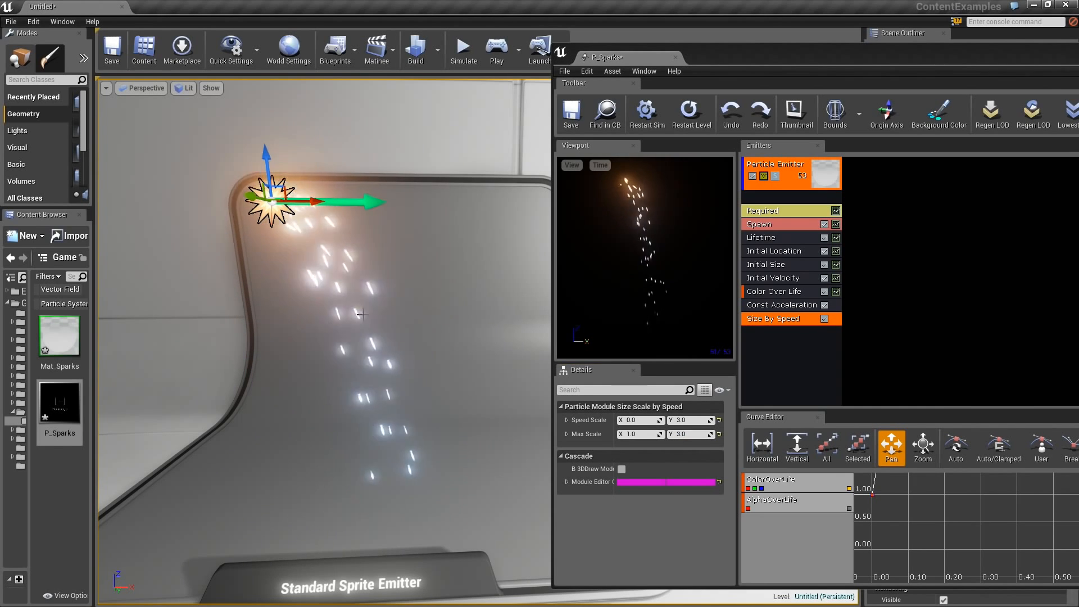
pyautogui.click(634, 420)
pyautogui.write('0')
pyautogui.press('Tab')
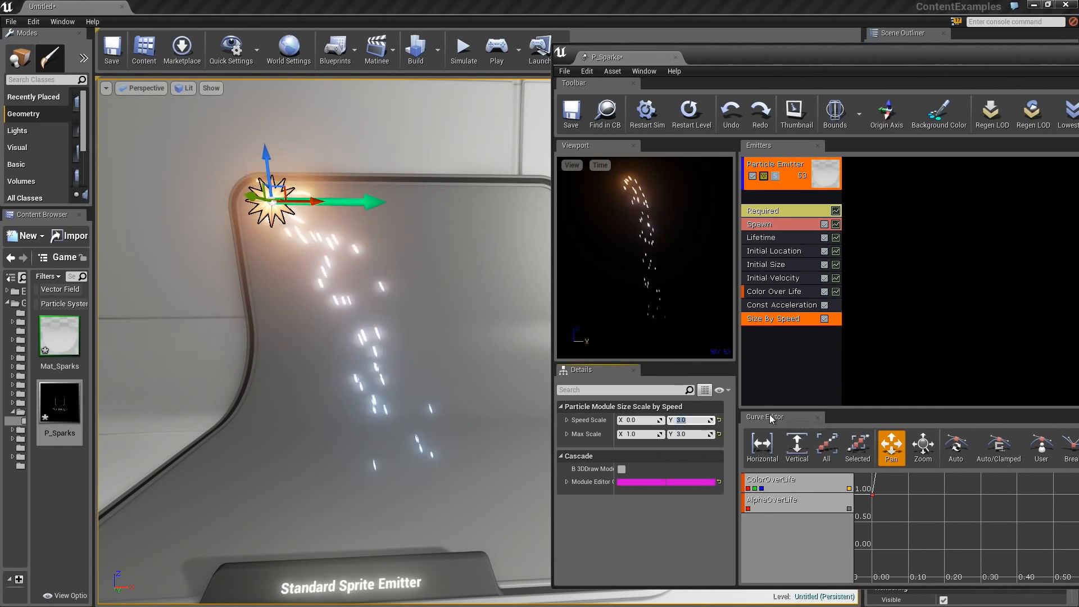
pyautogui.write('6')
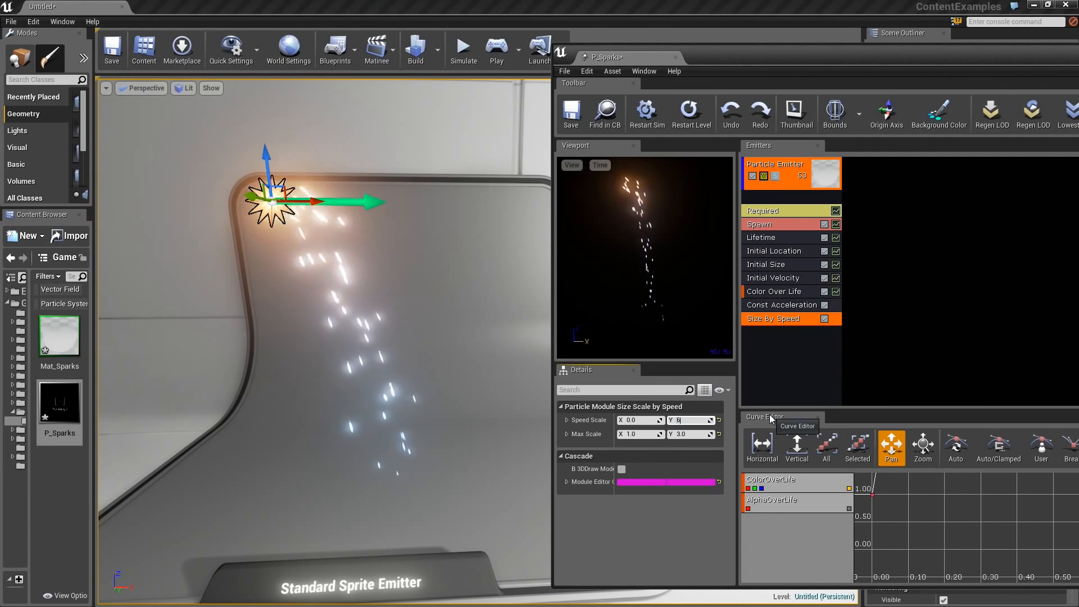
pyautogui.press('Tab')
pyautogui.press('Tab')
pyautogui.write('6.0')
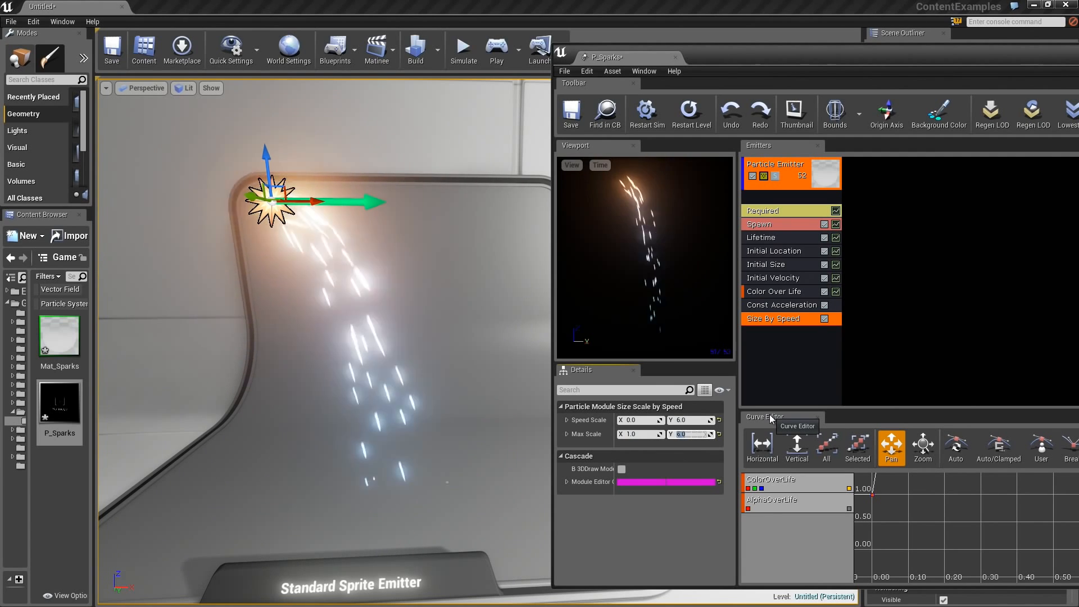
# Step: Set the Color Over Life module's first point (In Val 0) output to X 20 and Y 7
pyautogui.moveTo(465, 446)
pyautogui.mouseDown()
pyautogui.moveTo(465, 511)
pyautogui.moveTo(462, 461)
pyautogui.mouseUp()
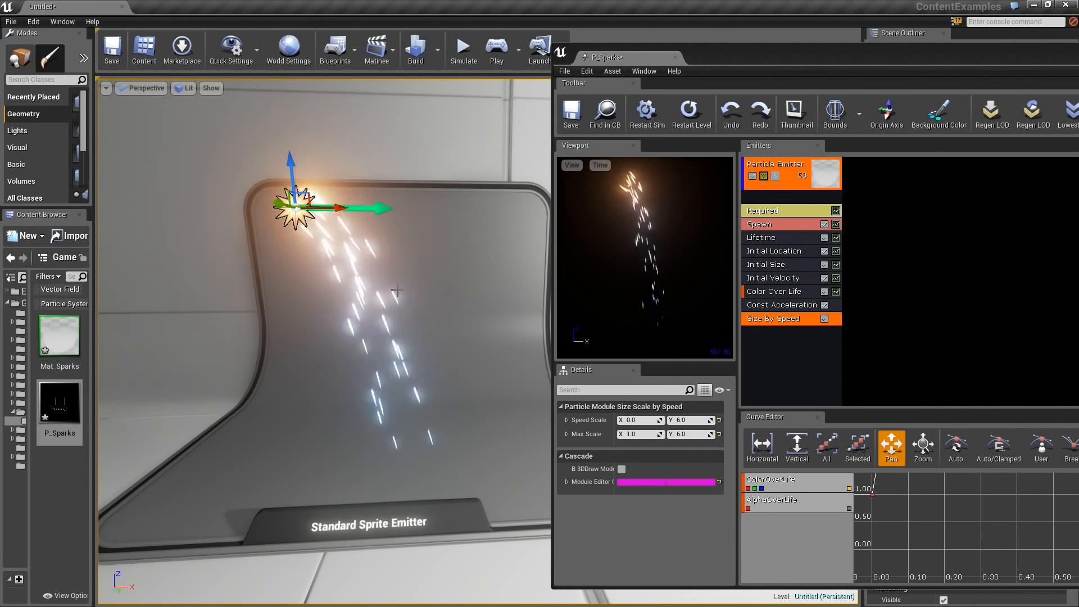
pyautogui.click(760, 293)
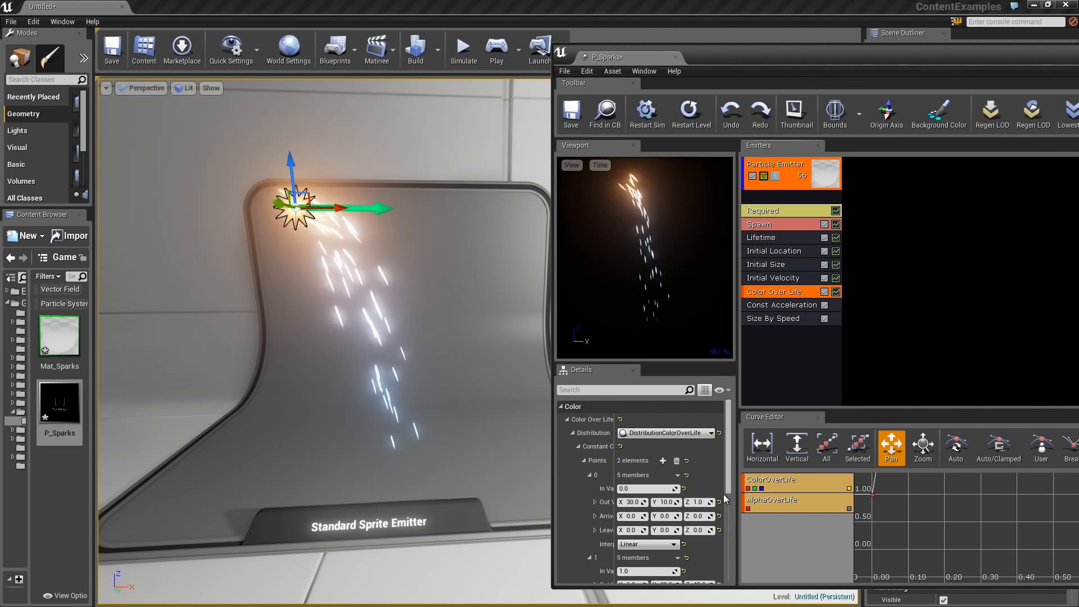
pyautogui.click(633, 502)
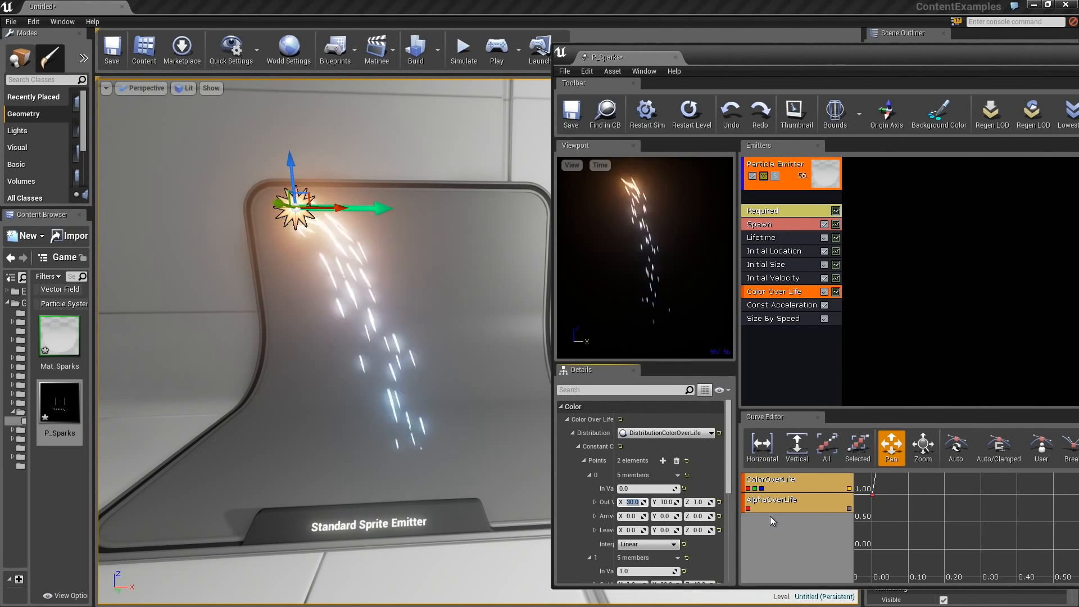
pyautogui.write('20')
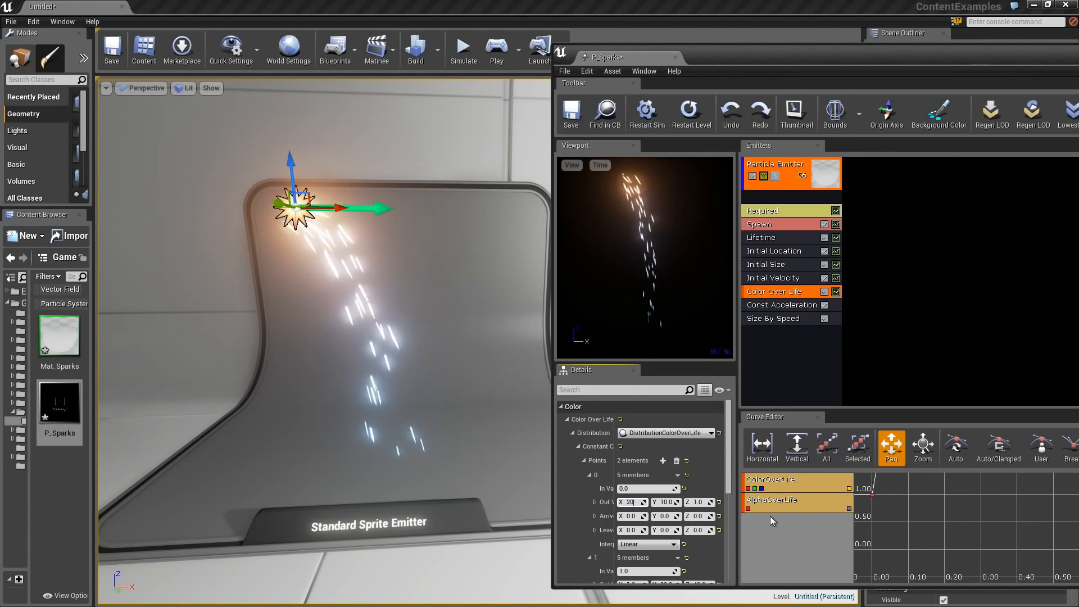
pyautogui.press('Tab')
pyautogui.write('7')
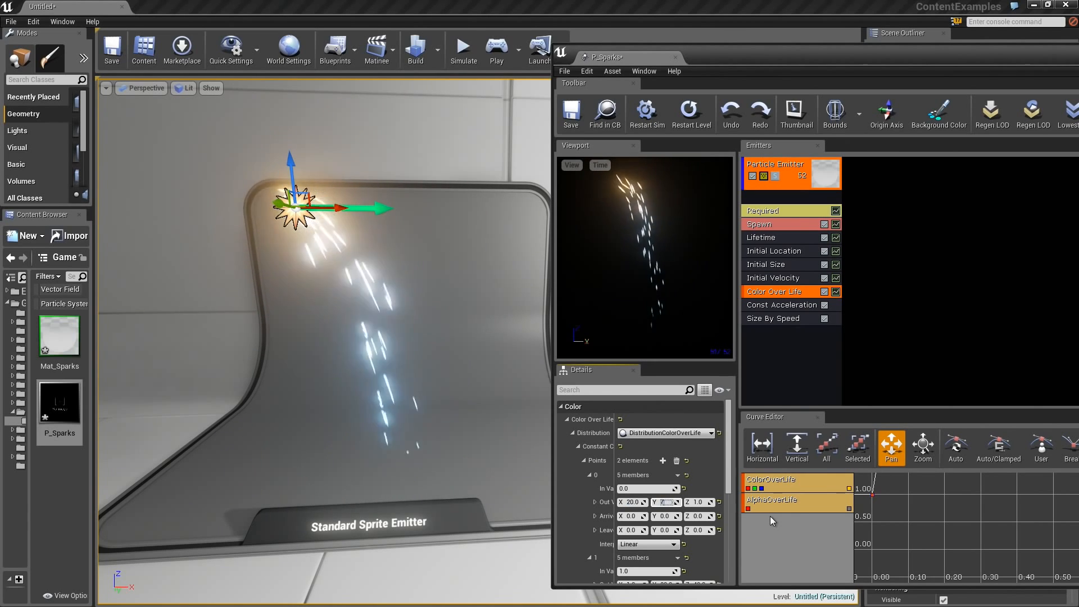
pyautogui.press('Tab')
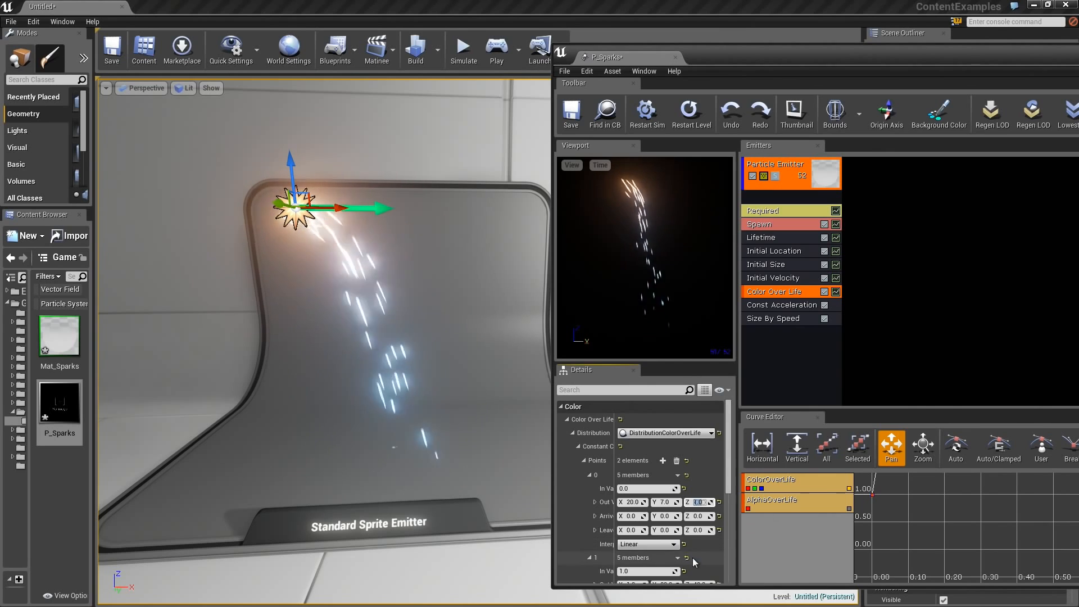
# Step: Set the Color Over Life module's second point (In Val 1) output to Y 10 and Z 20
pyautogui.scroll(-3, 692, 557)
pyautogui.click(666, 478)
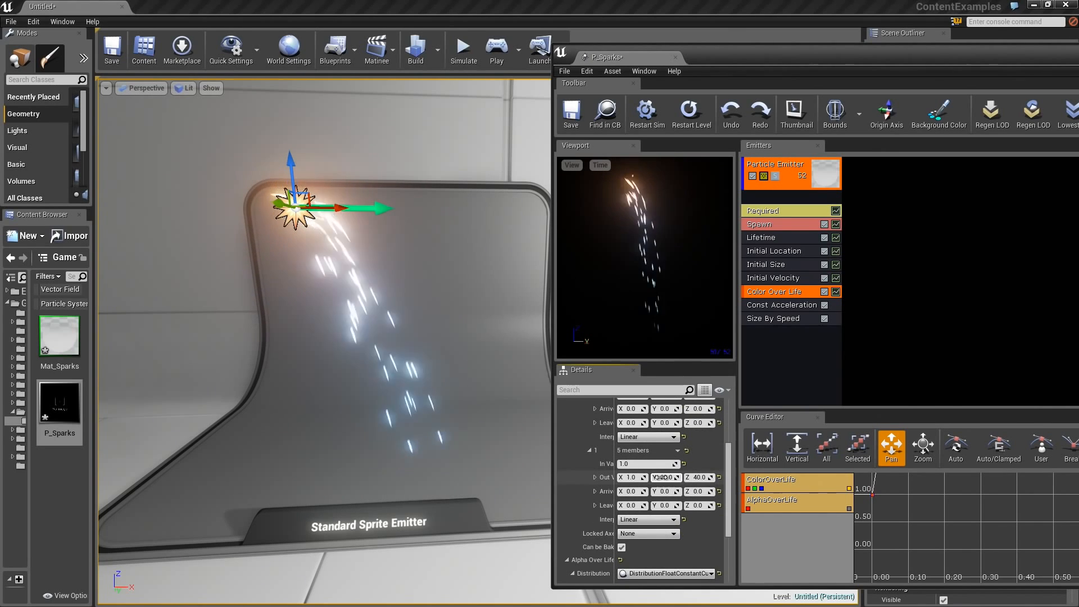
pyautogui.write('10')
pyautogui.press('Tab')
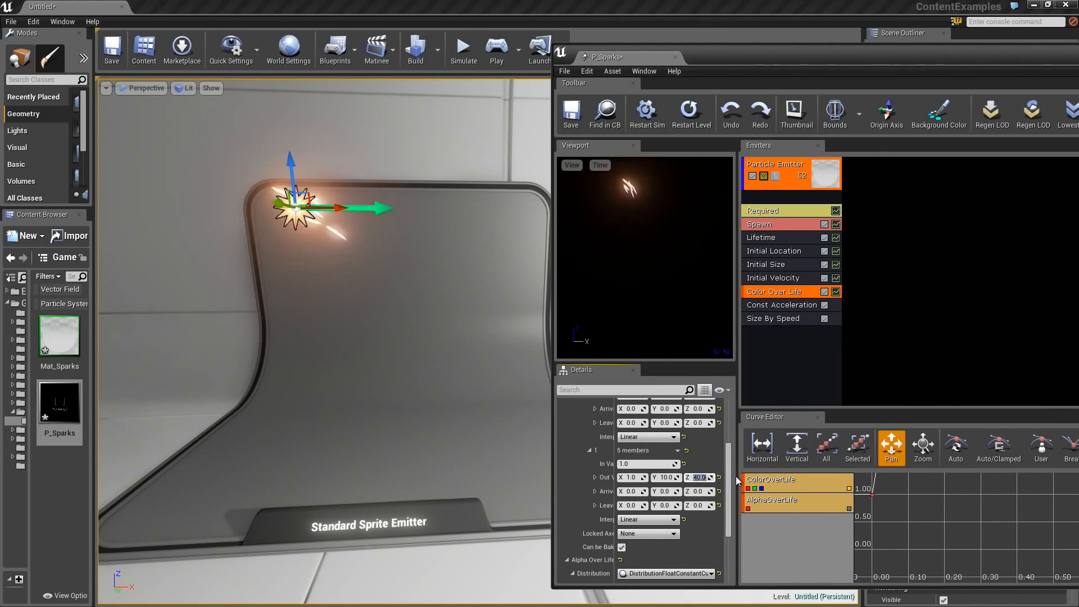
pyautogui.press('Return')
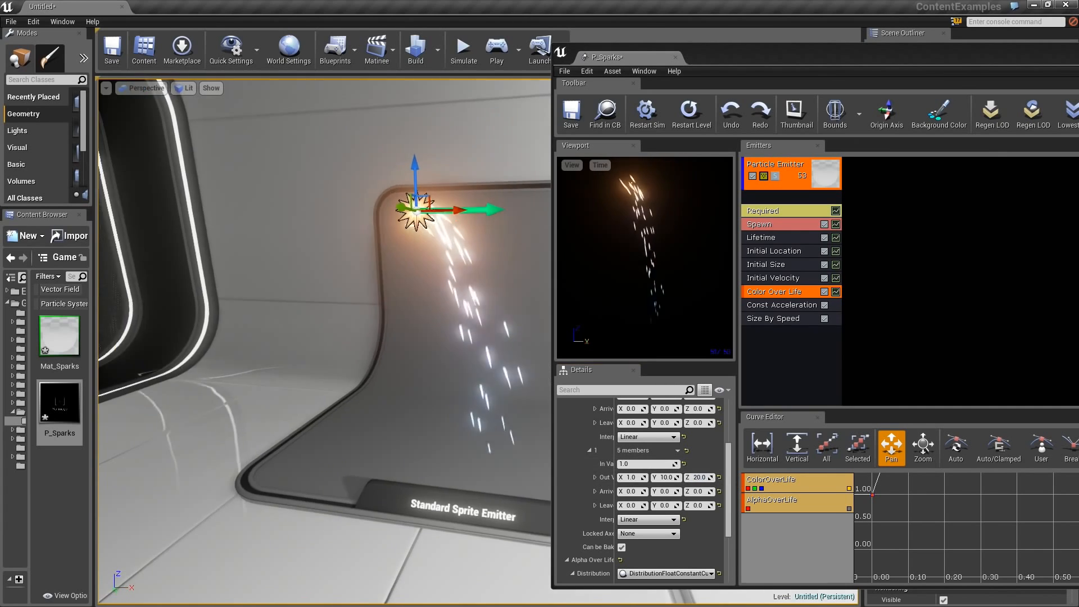
# Step: Set the Initial Location module's Start Location Max to 5 on X, Y and Z
pyautogui.moveTo(428, 338); pyautogui.dragTo(474, 329, button='right')
pyautogui.click(774, 251)
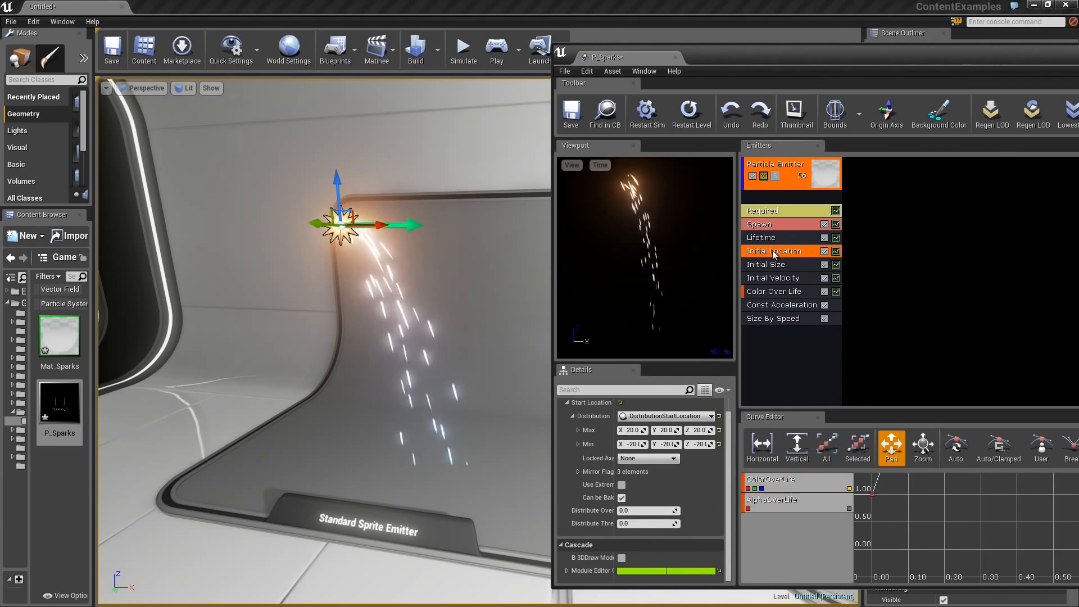
pyautogui.moveTo(391, 295)
pyautogui.mouseDown(button='right')
pyautogui.moveTo(450, 299)
pyautogui.moveTo(396, 293)
pyautogui.mouseUp(button='right')
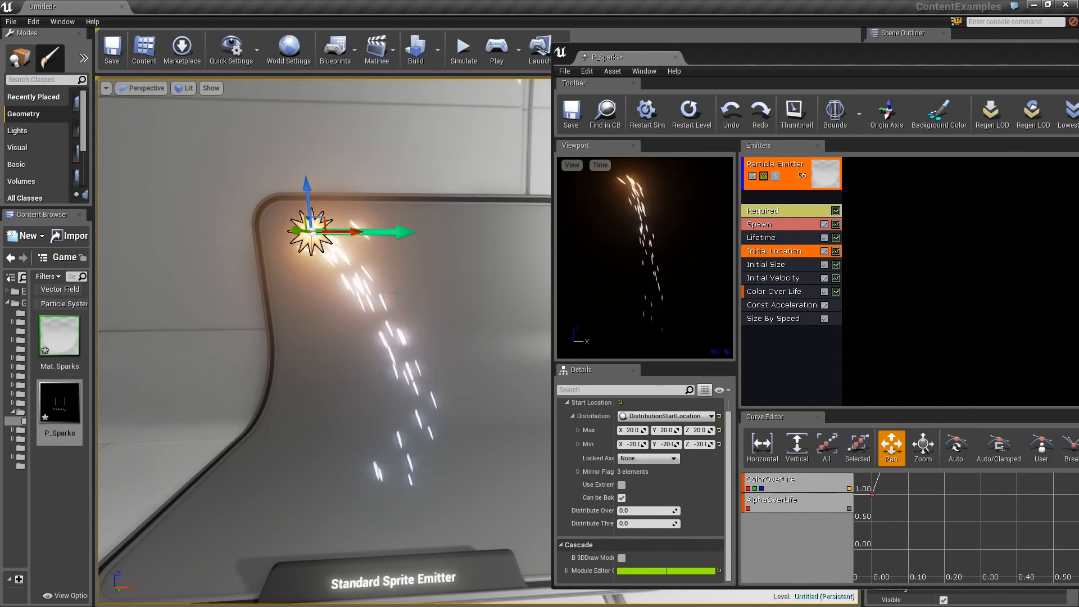
pyautogui.click(631, 430)
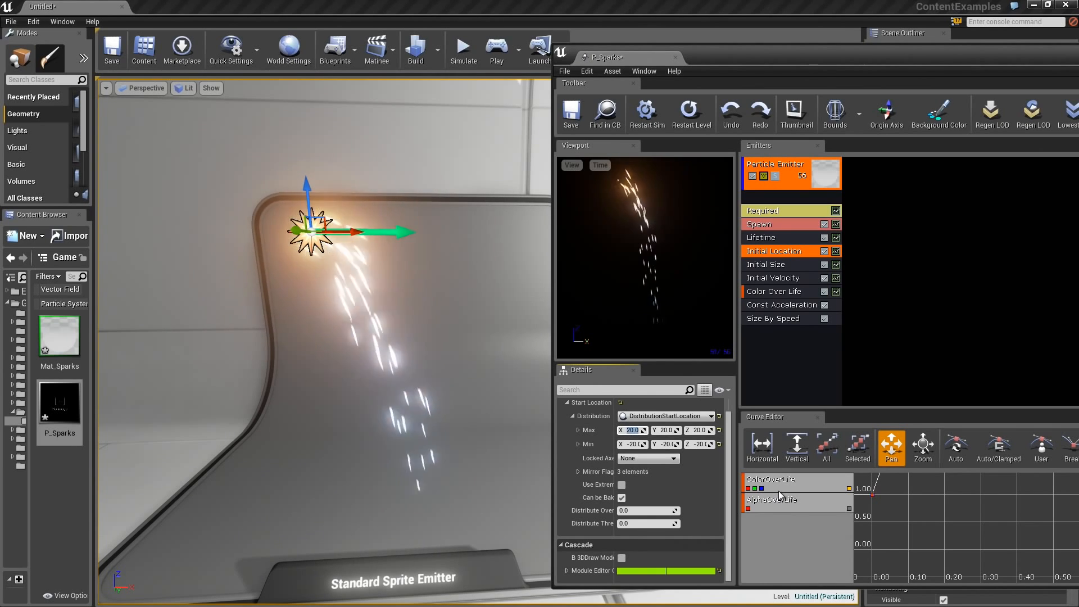
pyautogui.write('5')
pyautogui.press('Tab')
pyautogui.write('5')
pyautogui.press('Tab')
pyautogui.write('5')
pyautogui.press('Tab')
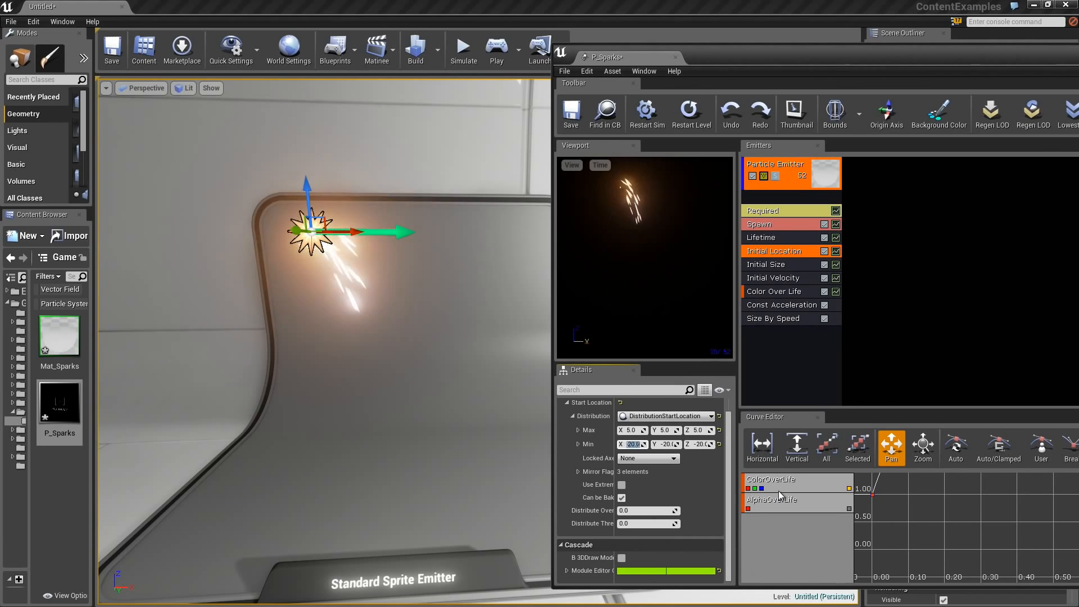
# Step: Set the Initial Location module's Start Location Min to -5 on X, Y and Z
pyautogui.write('-5')
pyautogui.press('Tab')
pyautogui.write('-5')
pyautogui.press('Tab')
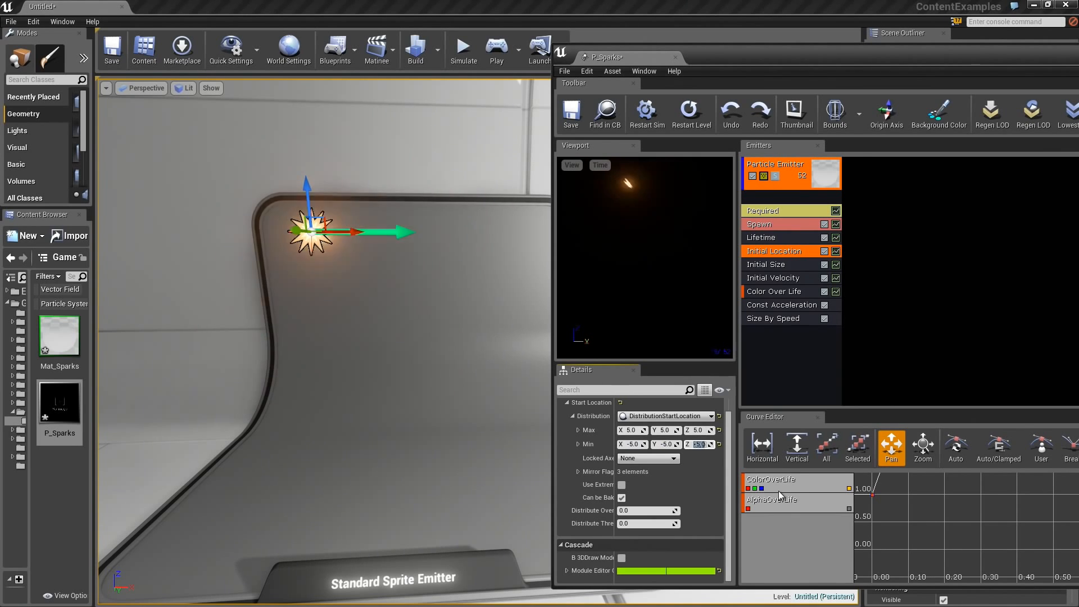
pyautogui.write('-5')
pyautogui.press('Return')
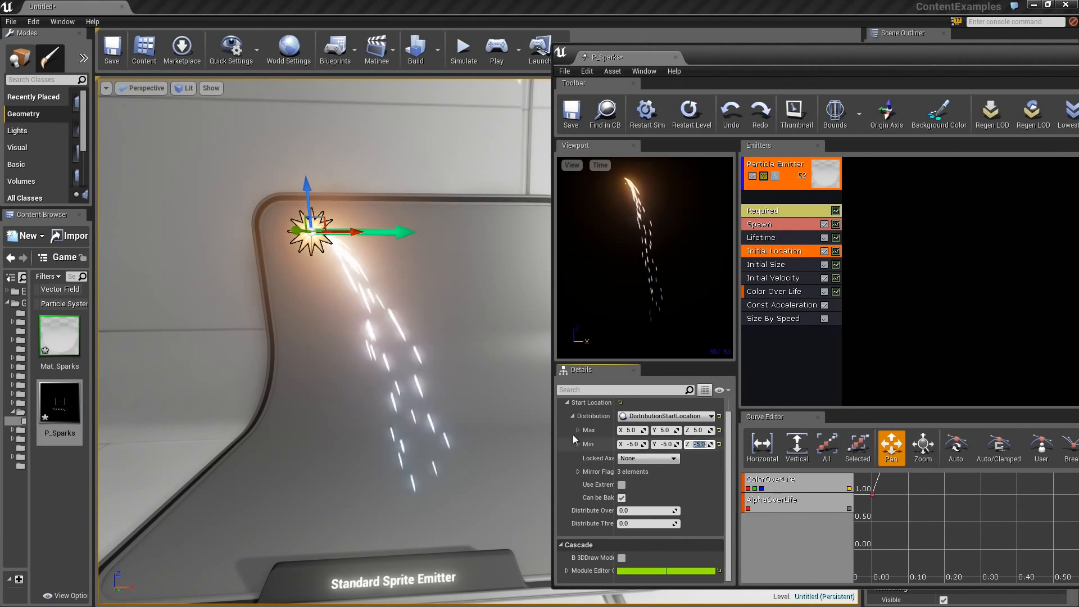
# Step: Add a Collision module to the particle emitter and check the sparks landing on the level's display stand
pyautogui.moveTo(453, 343); pyautogui.dragTo(453, 347, button='right')
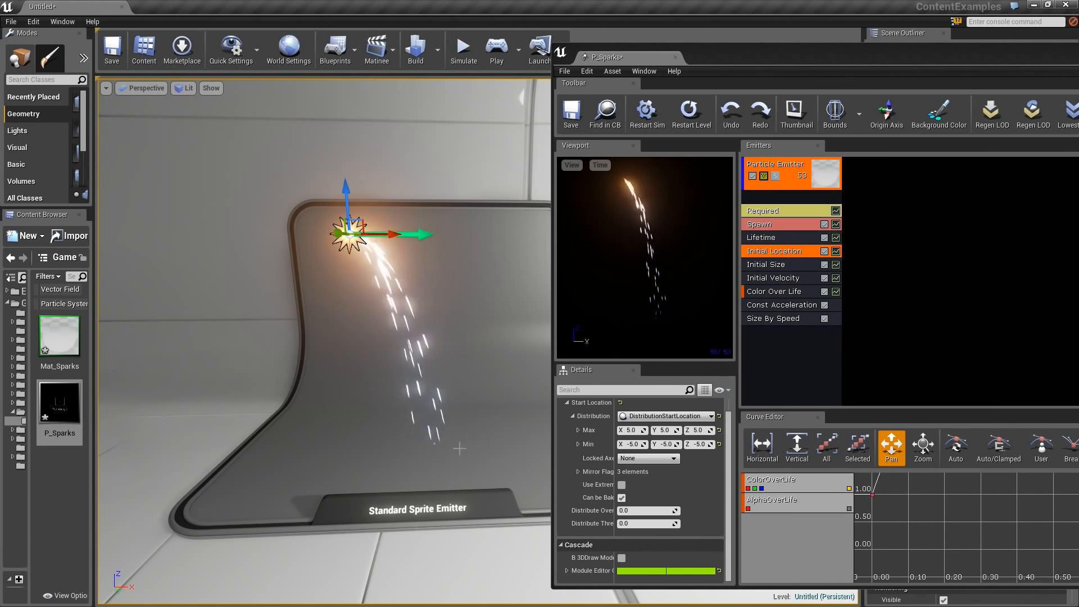
pyautogui.moveTo(471, 390); pyautogui.dragTo(464, 306)
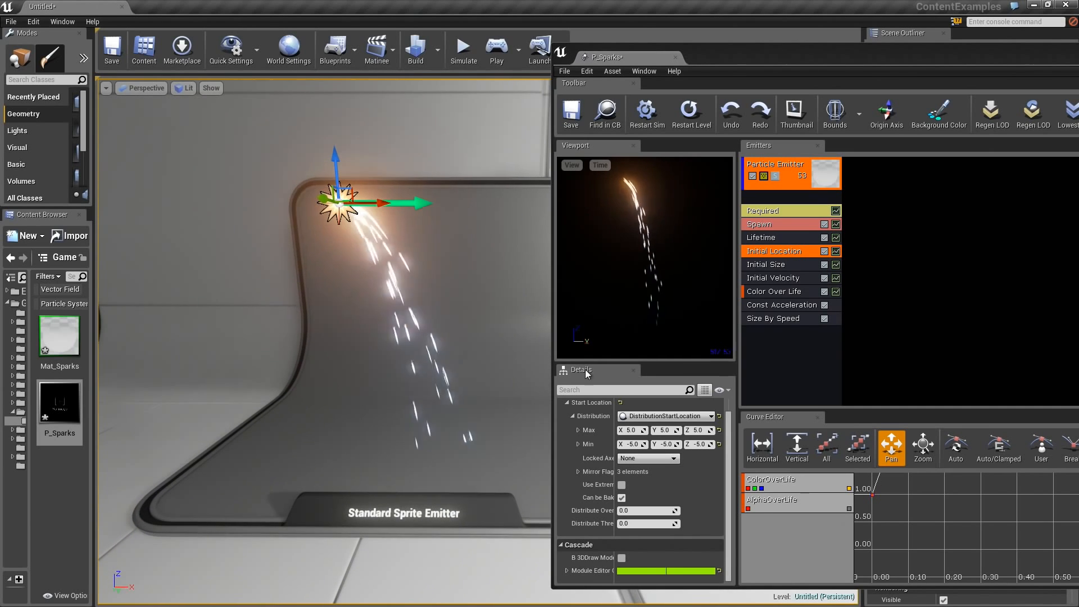
pyautogui.rightClick(762, 337)
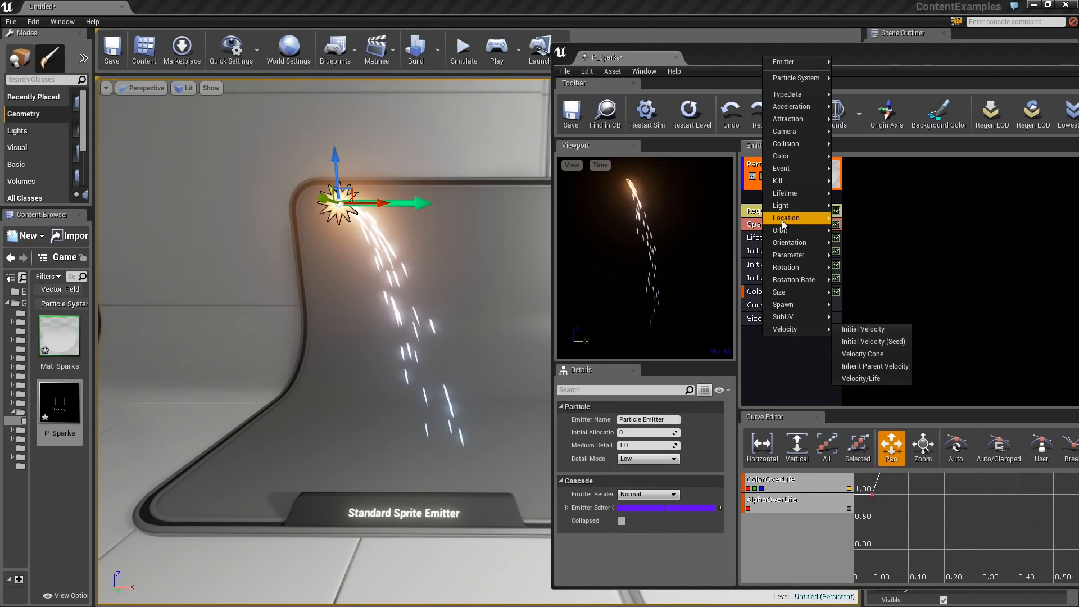
pyautogui.moveTo(794, 144)
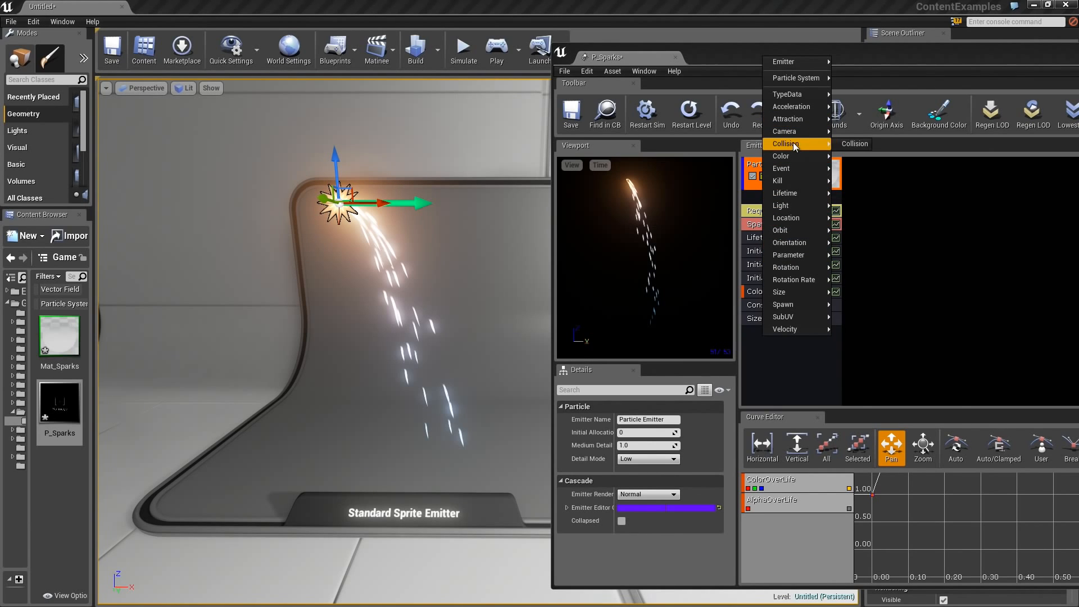
pyautogui.click(852, 143)
pyautogui.moveTo(426, 362); pyautogui.dragTo(426, 361, button='right')
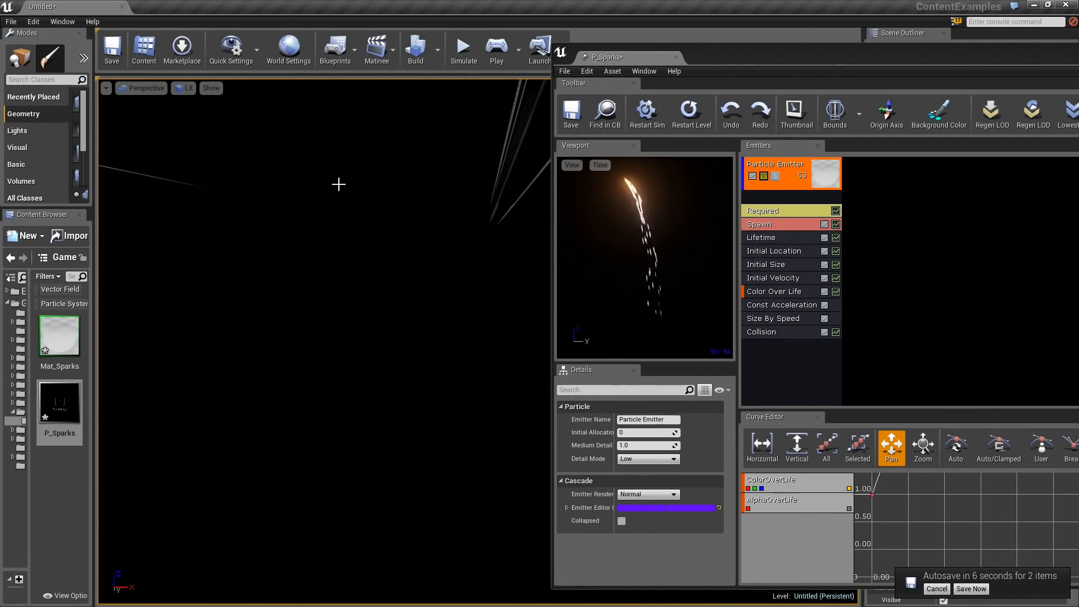
pyautogui.moveTo(338, 184); pyautogui.dragTo(338, 184, button='right')
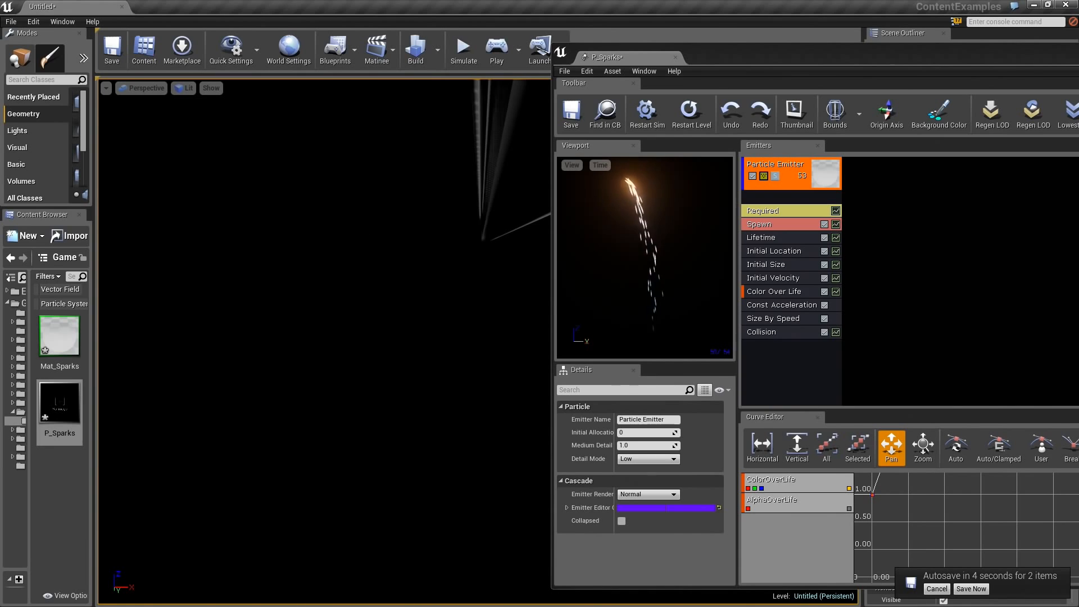
pyautogui.moveTo(392, 261); pyautogui.dragTo(392, 261, button='right')
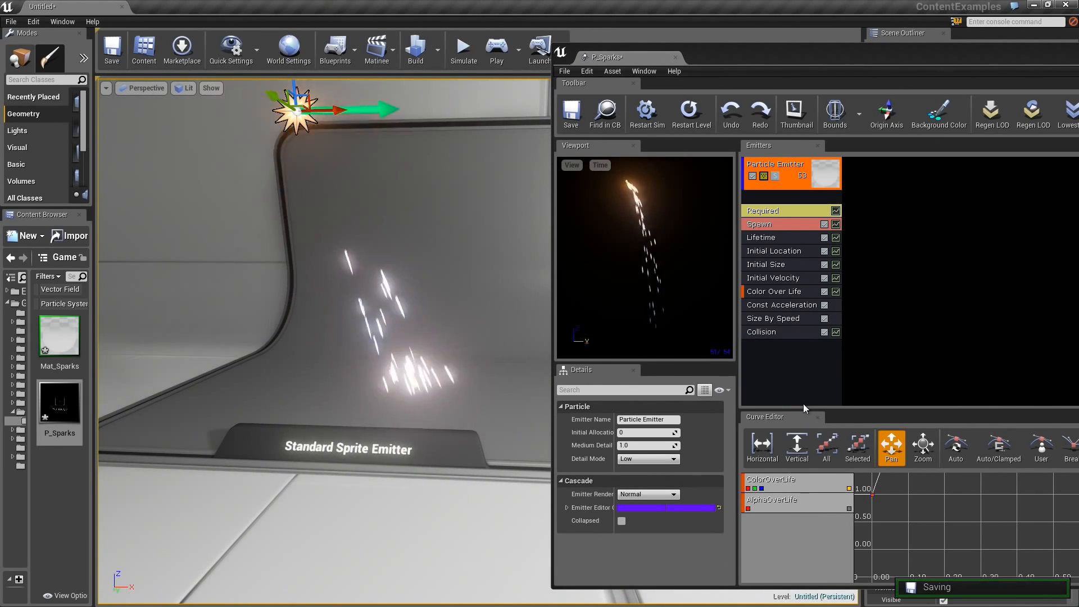
# Step: Show the Collision module's settings and widen the Details area so the full property names are readable
pyautogui.click(767, 332)
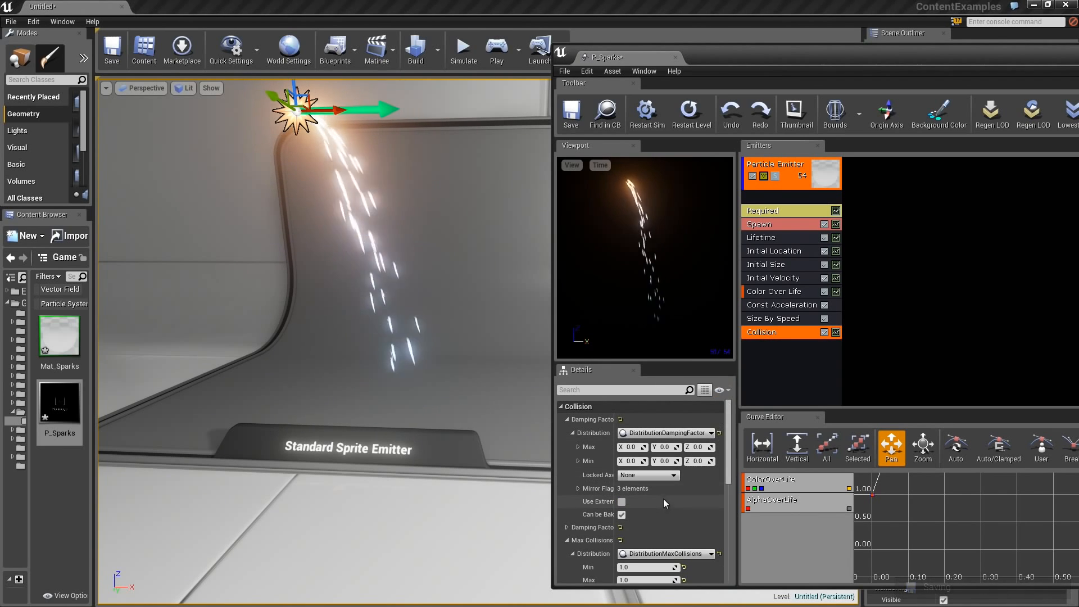
pyautogui.moveTo(737, 489); pyautogui.dragTo(747, 490)
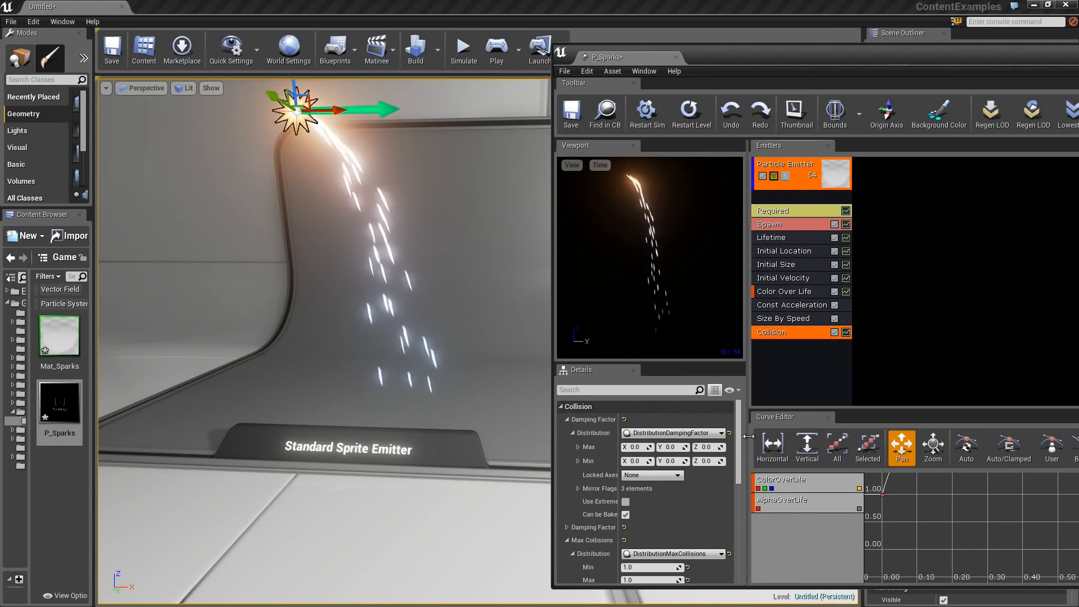
pyautogui.moveTo(746, 436); pyautogui.dragTo(850, 436)
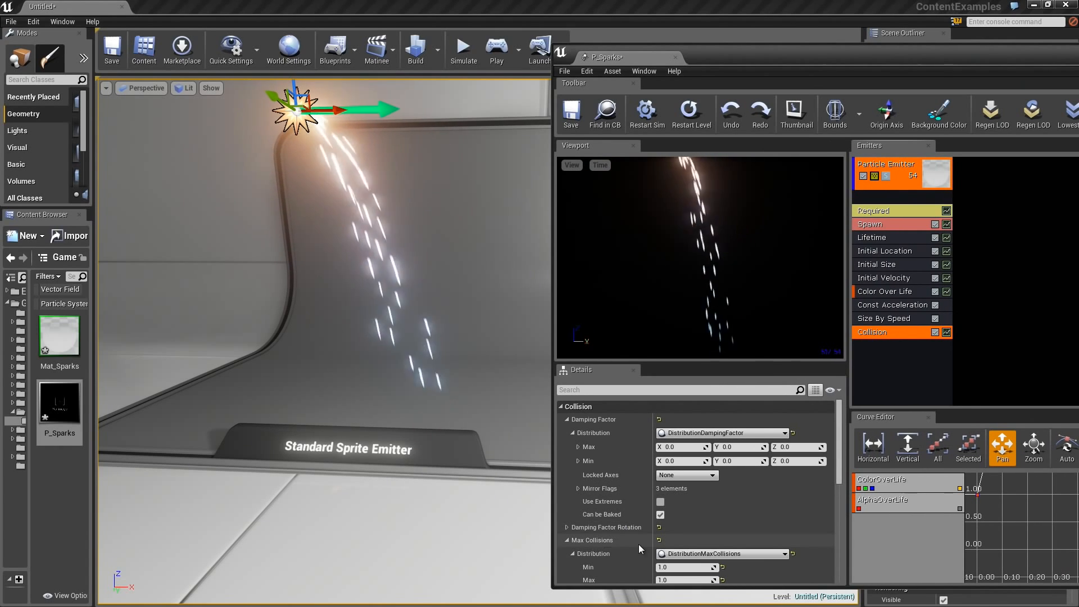
# Step: Set the Collision module's Max Collisions range to Min 2 and Max 3
pyautogui.moveTo(755, 524); pyautogui.dragTo(760, 462, button='right')
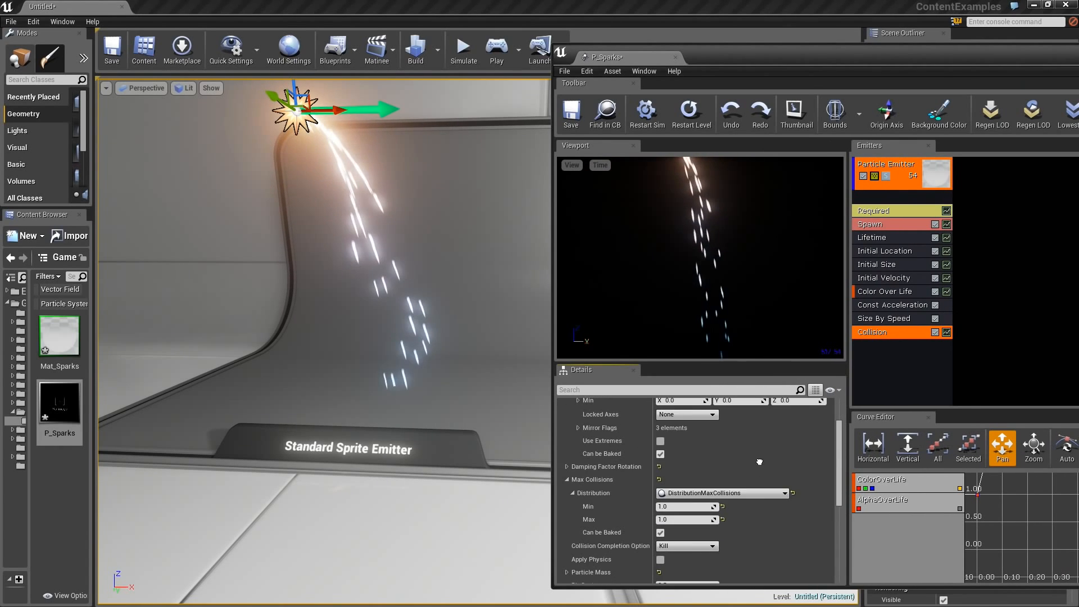
pyautogui.click(673, 507)
pyautogui.write('2')
pyautogui.press('Tab')
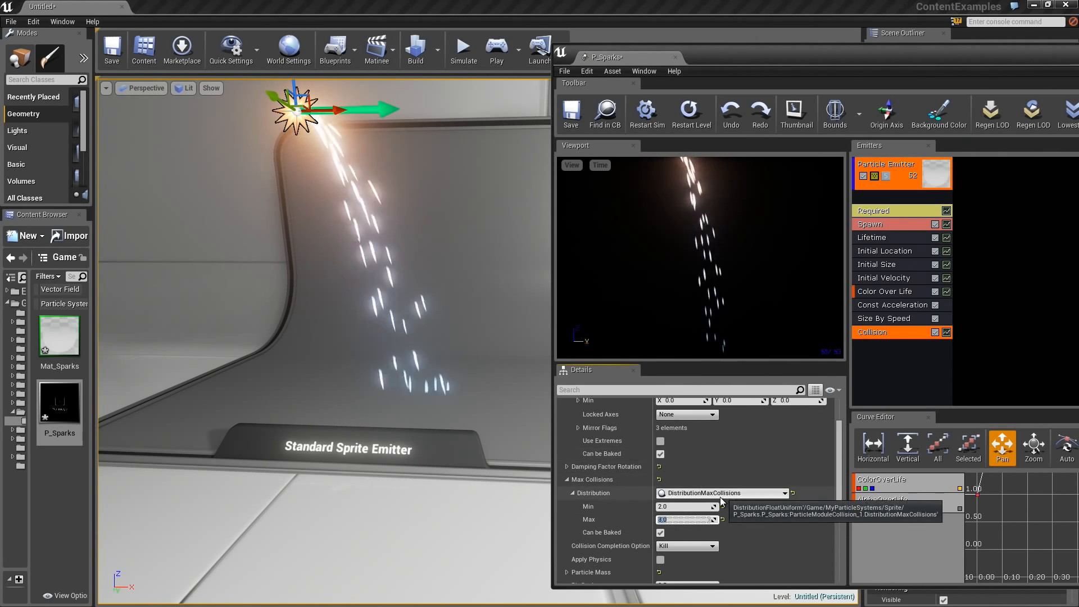
pyautogui.scroll(-2, 721, 456)
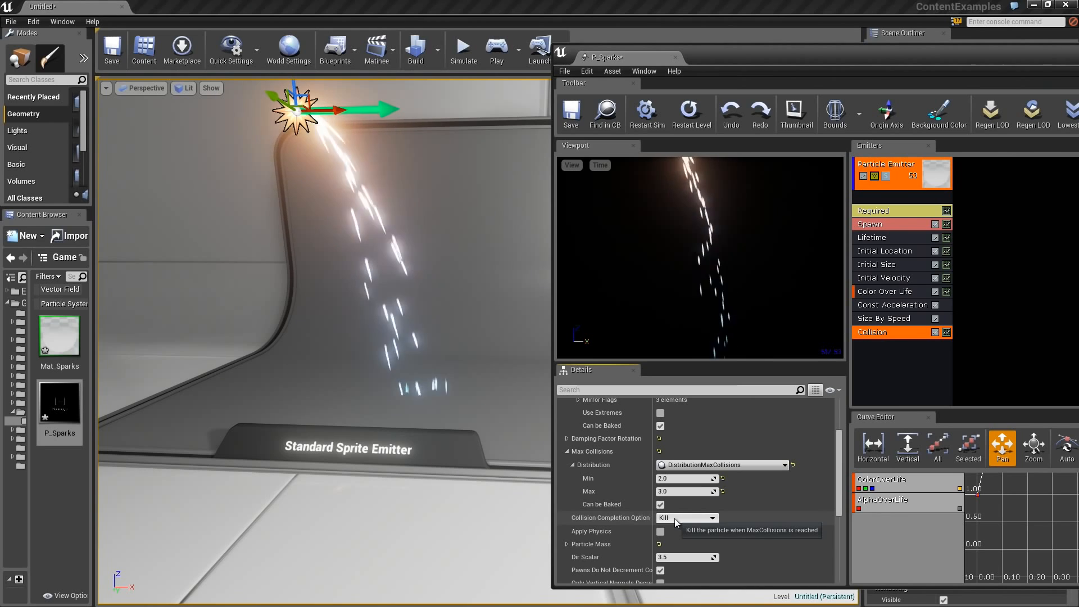
# Step: Set the Collision module's Damping Factor Max to 0.3 on X, Y and Z
pyautogui.moveTo(700, 427); pyautogui.dragTo(701, 547, button='right')
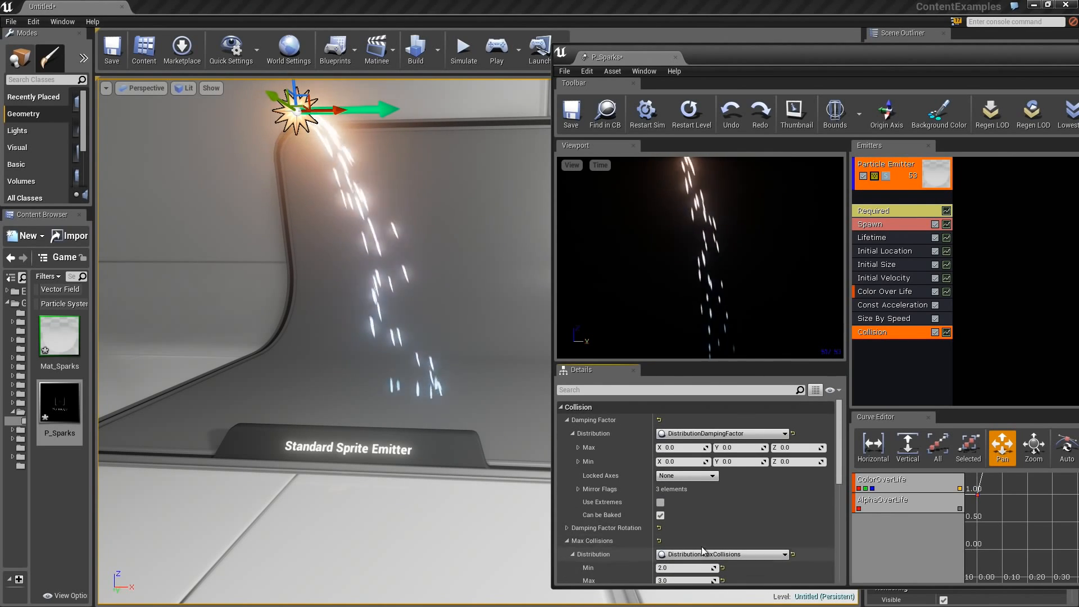
pyautogui.click(683, 447)
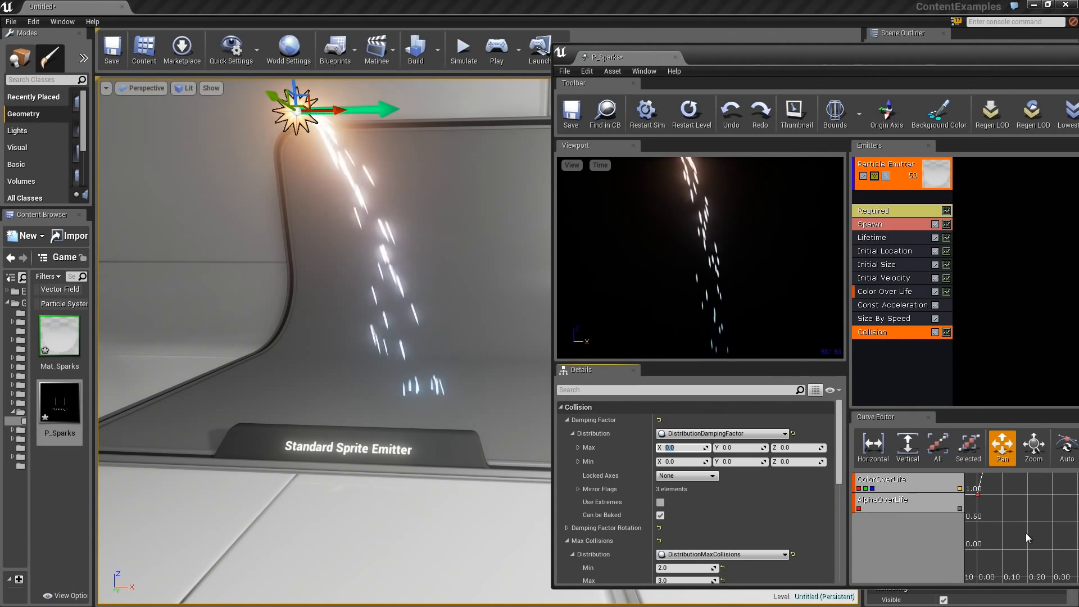
pyautogui.press('Tab')
pyautogui.write('.3')
pyautogui.press('Tab')
pyautogui.write('.3')
pyautogui.press('Tab')
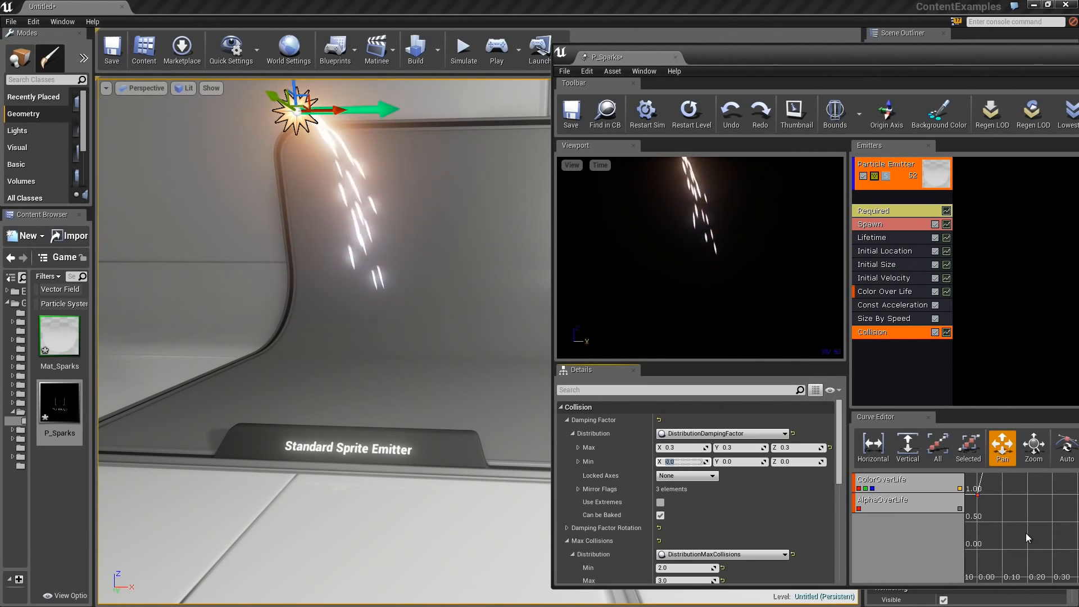
# Step: Set the Collision module's Damping Factor Min to 0.1 on X, Y and Z
pyautogui.write('.1')
pyautogui.press('Tab')
pyautogui.write('.1')
pyautogui.press('Tab')
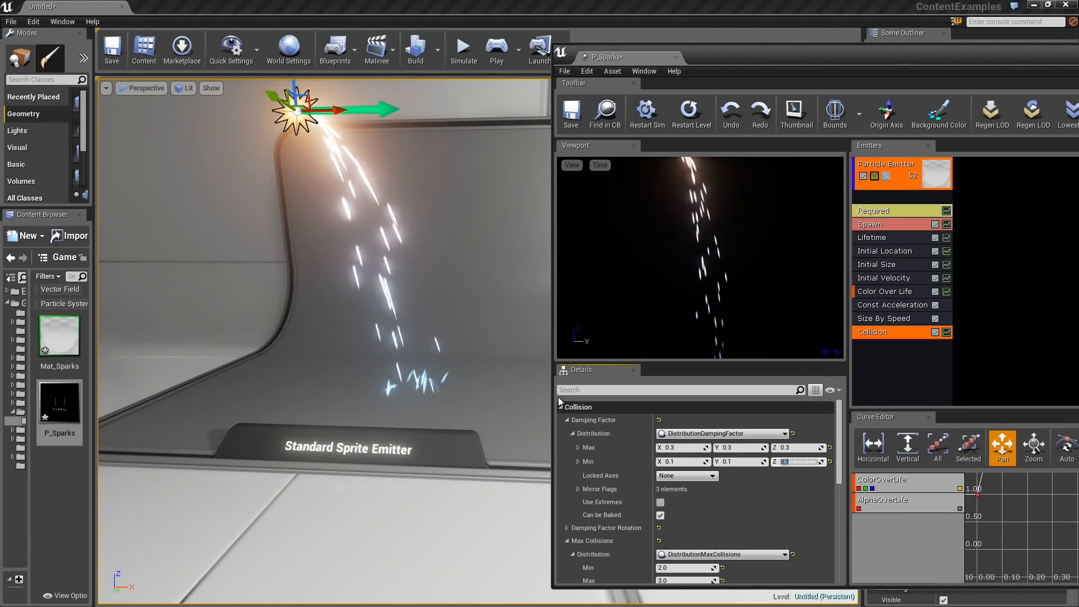
# Step: Inspect the bouncing sparks in the level, and move the particle editor window so that it lies fully on screen
pyautogui.moveTo(486, 432); pyautogui.dragTo(489, 394, button='middle')
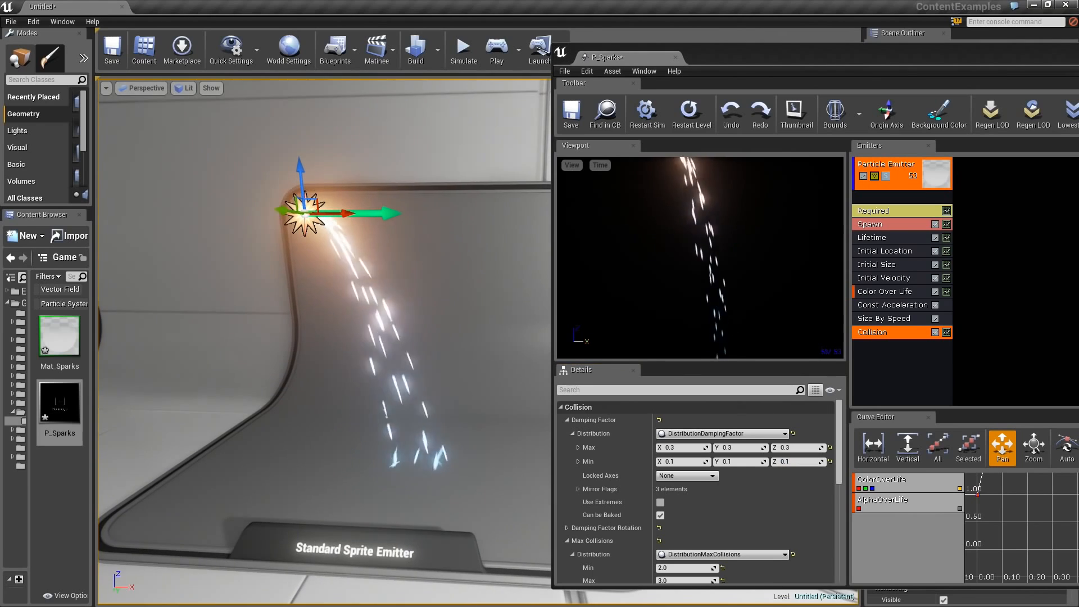
pyautogui.moveTo(487, 432); pyautogui.dragTo(456, 392, button='right')
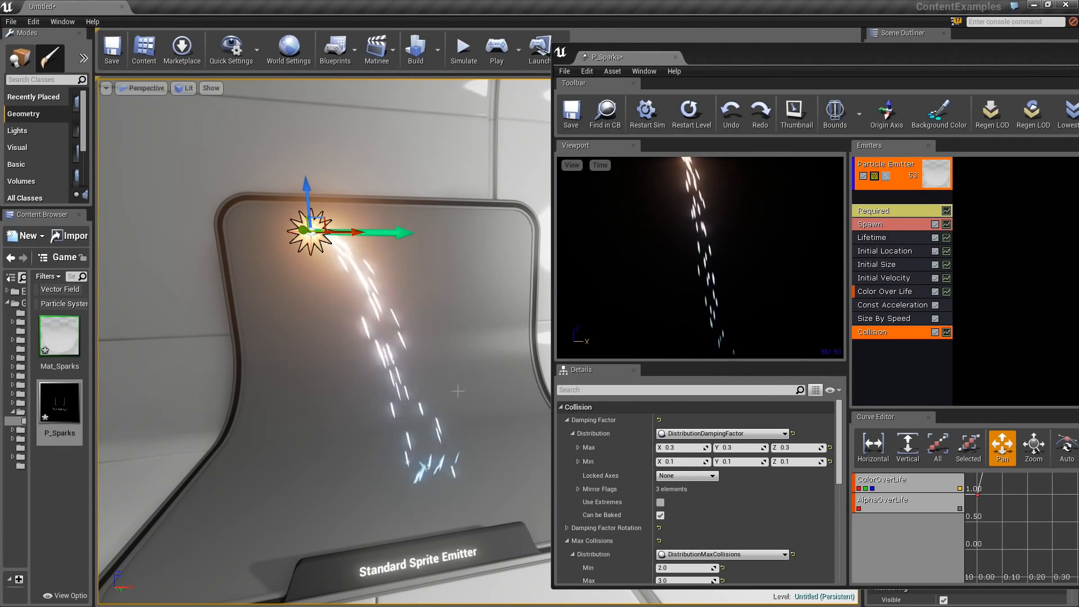
pyautogui.moveTo(851, 53); pyautogui.dragTo(659, 43)
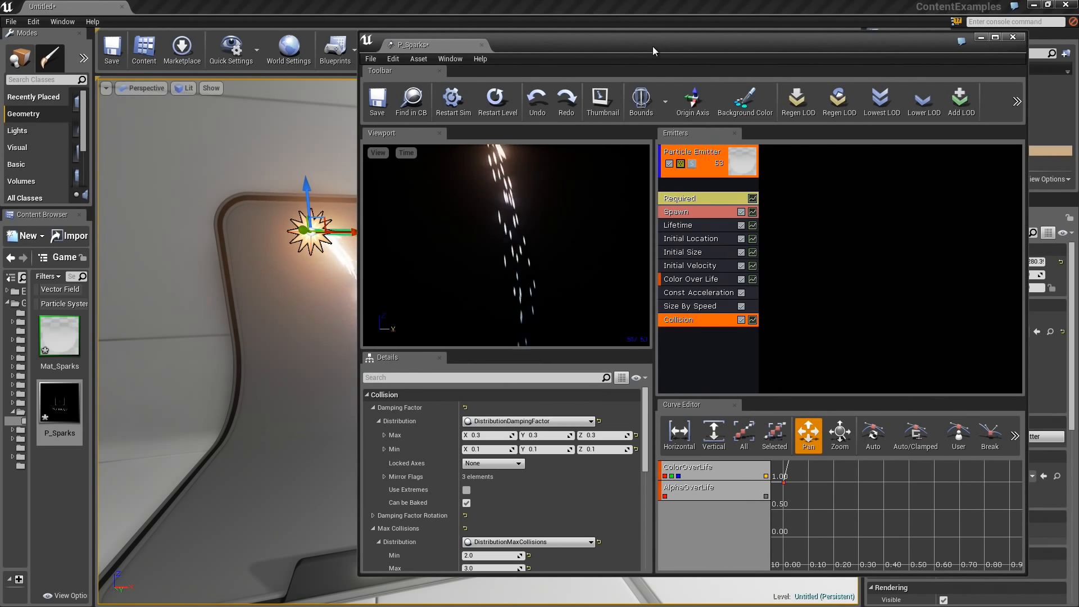
# Step: Maximize the particle editor and narrow its preview and details area to give the emitter list and curve editor more width
pyautogui.moveTo(756, 47); pyautogui.dragTo(652, 42)
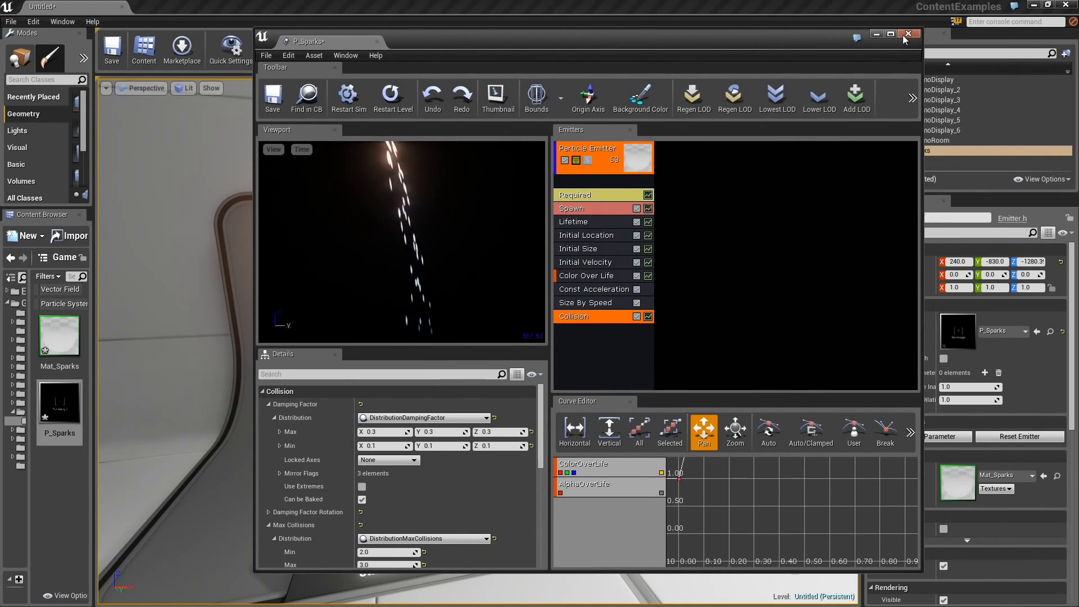
pyautogui.doubleClick(784, 43)
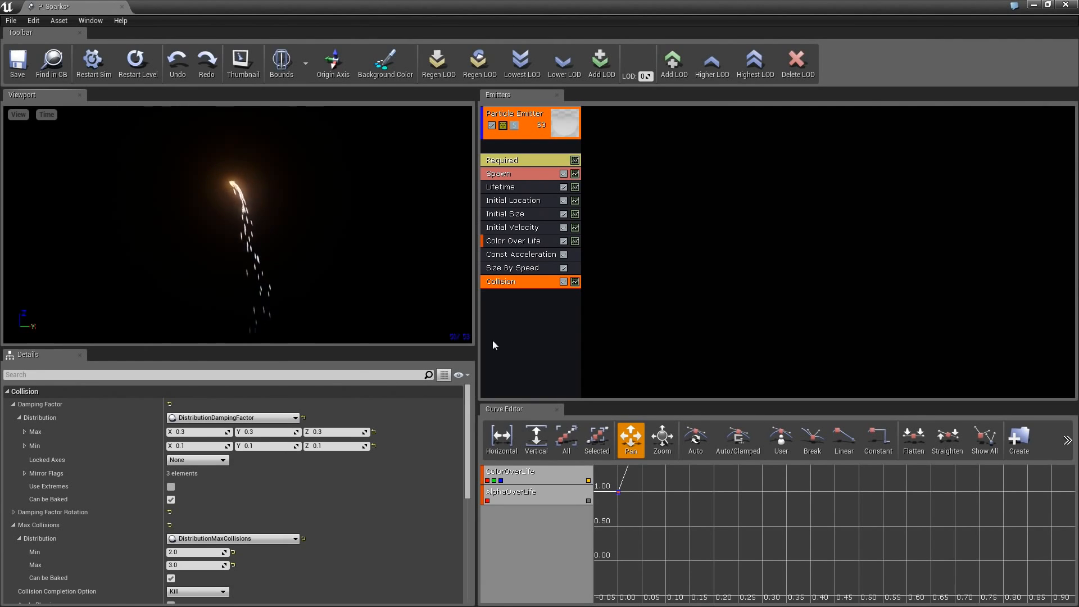
pyautogui.moveTo(477, 340); pyautogui.dragTo(280, 336)
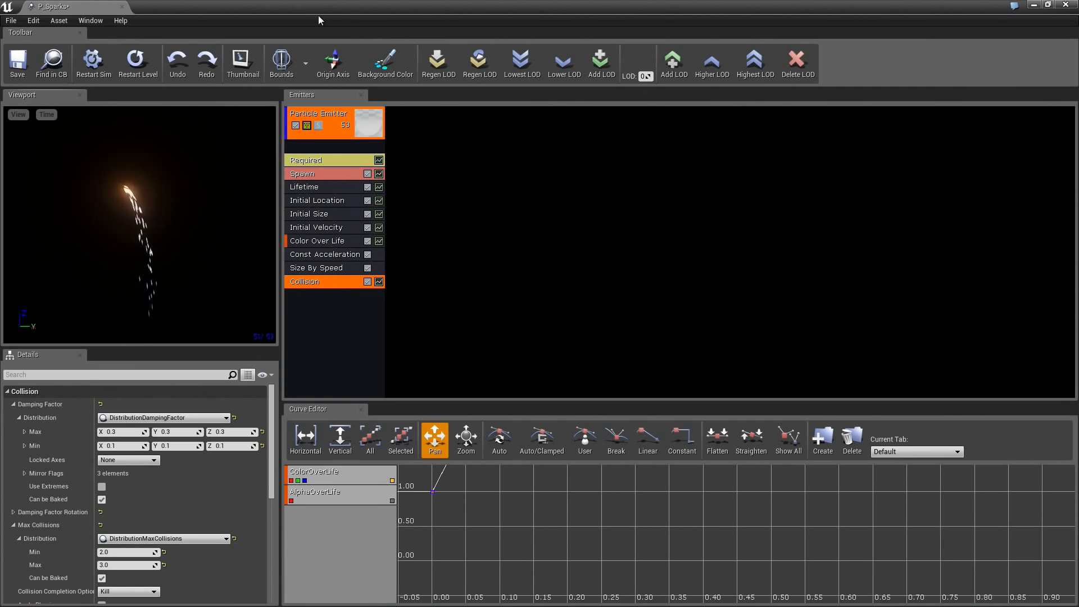
pyautogui.moveTo(318, 15); pyautogui.dragTo(848, 42)
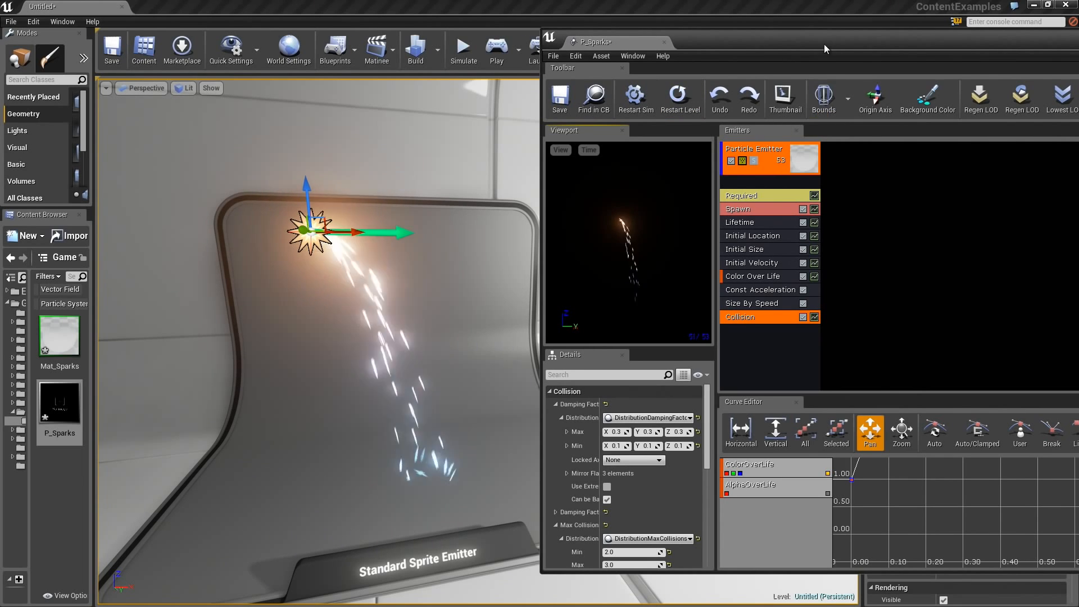
pyautogui.doubleClick(798, 43)
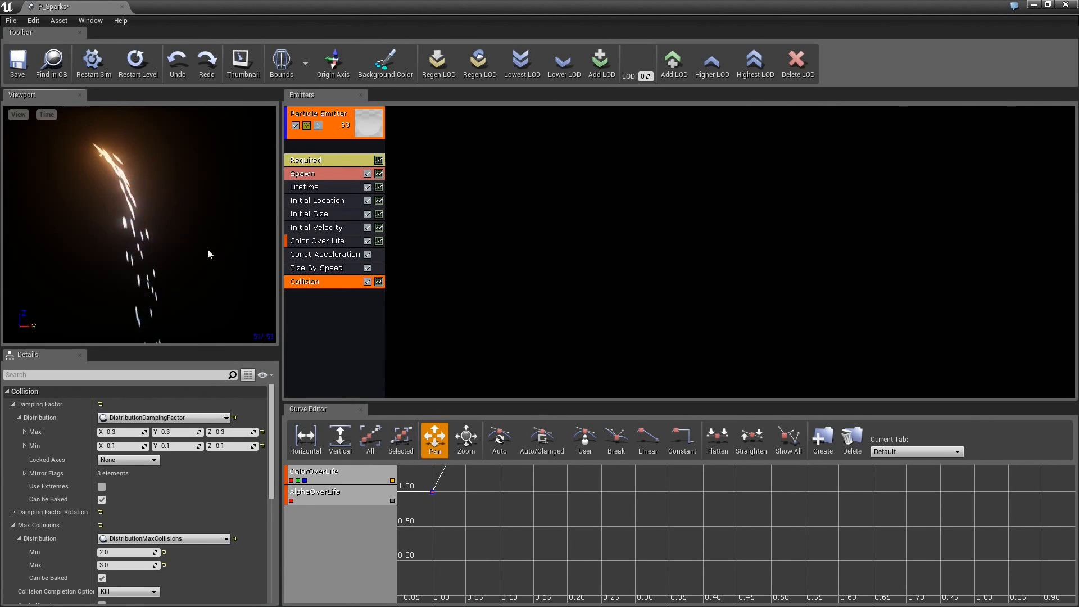
# Step: Generate a new P_Sparks thumbnail from the current preview and widen the level editor's Content Browser to show it
pyautogui.click(258, 63)
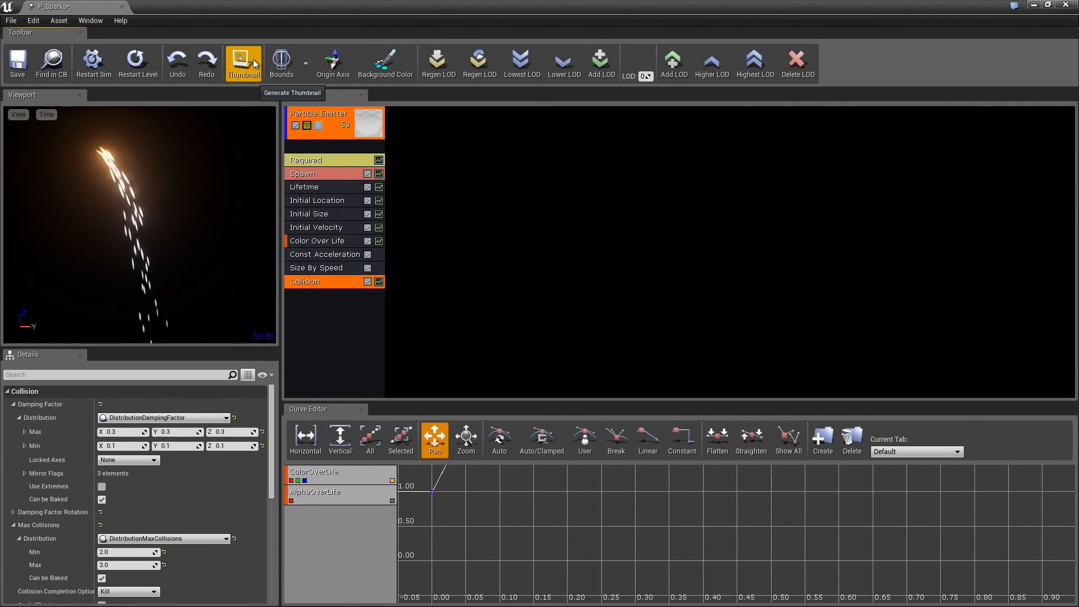
pyautogui.doubleClick(274, 10)
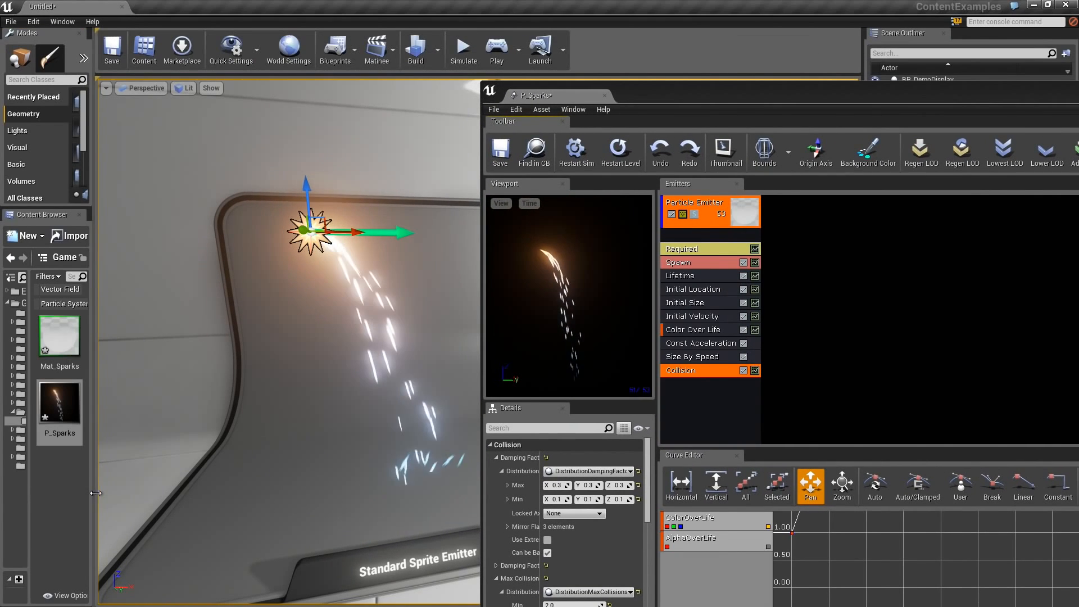
pyautogui.moveTo(93, 498); pyautogui.dragTo(172, 495)
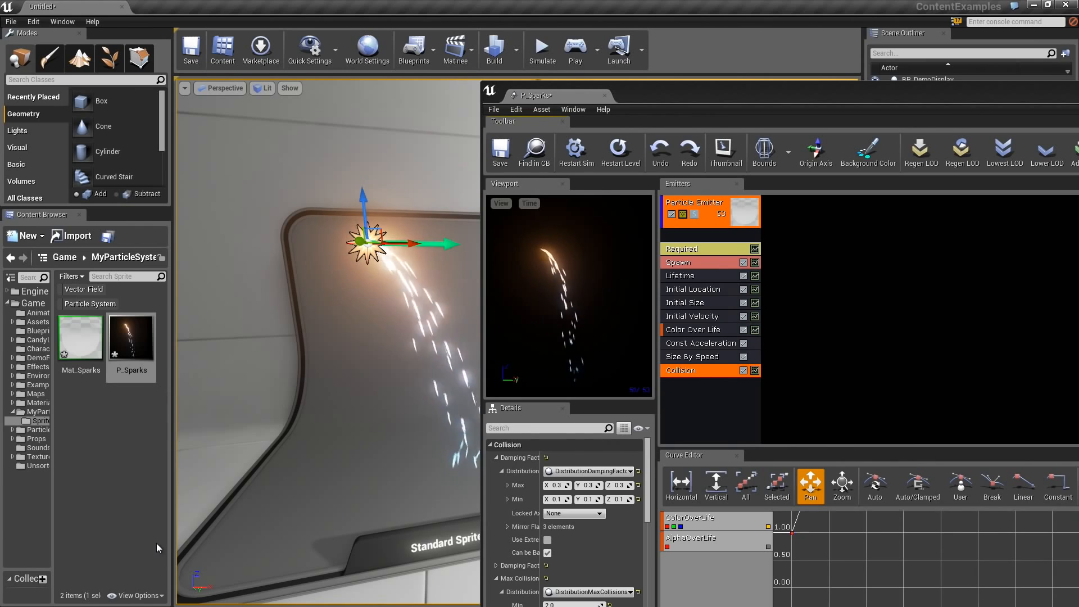
# Step: Inspect the spark effect on the display stand in the level, and return to the maximized particle editor
pyautogui.moveTo(845, 89); pyautogui.dragTo(566, 64)
pyautogui.click(859, 64)
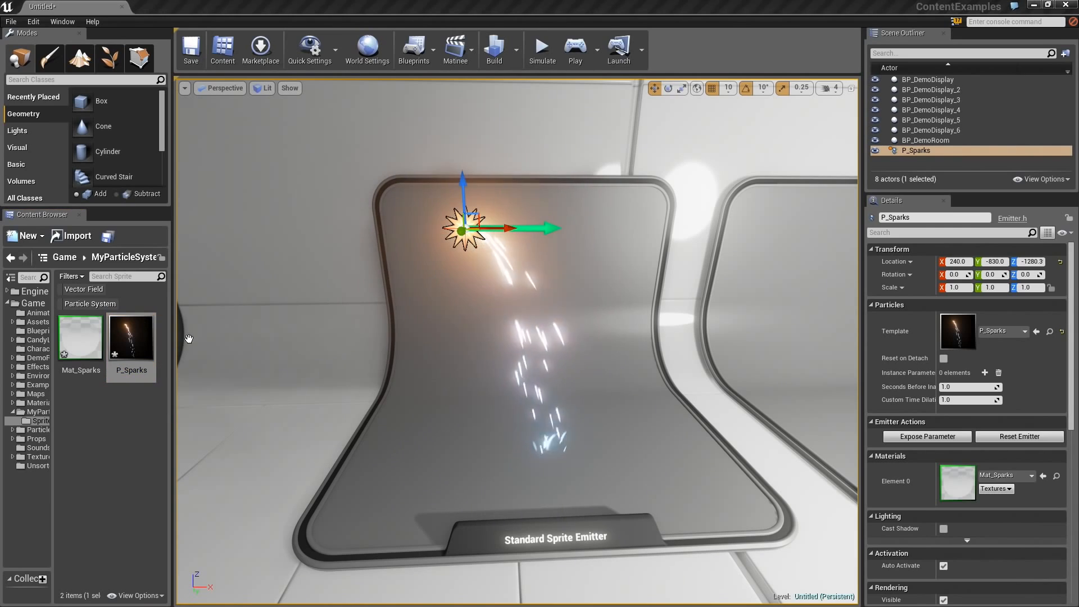
pyautogui.moveTo(1078, 237); pyautogui.dragTo(275, 74)
pyautogui.doubleClick(441, 71)
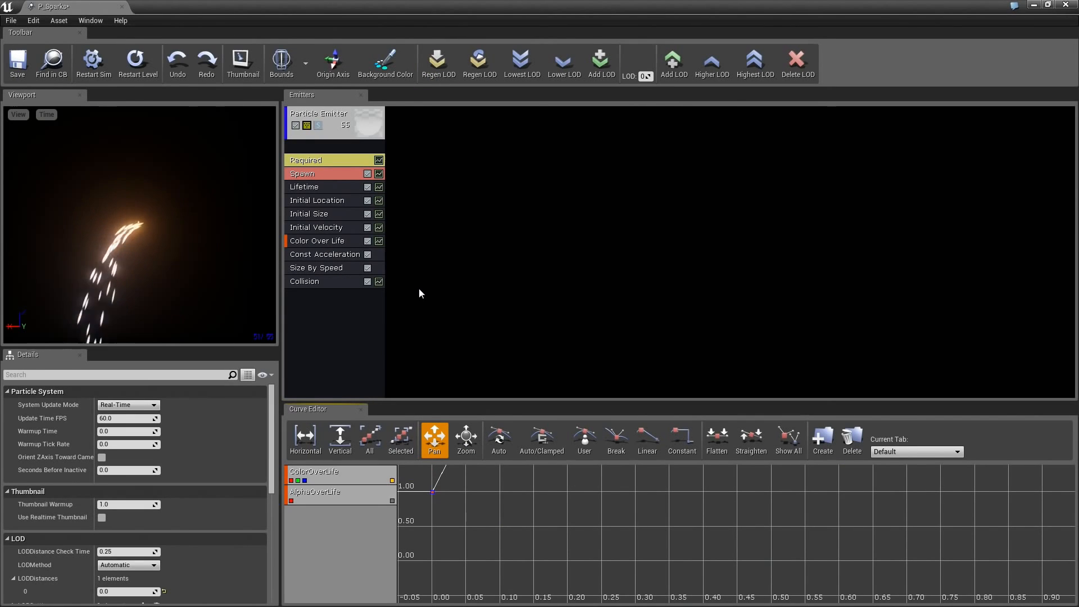
# Step: Add a Light module to the Particle Emitter and place the editor window beside the sparks in the level
pyautogui.rightClick(331, 302)
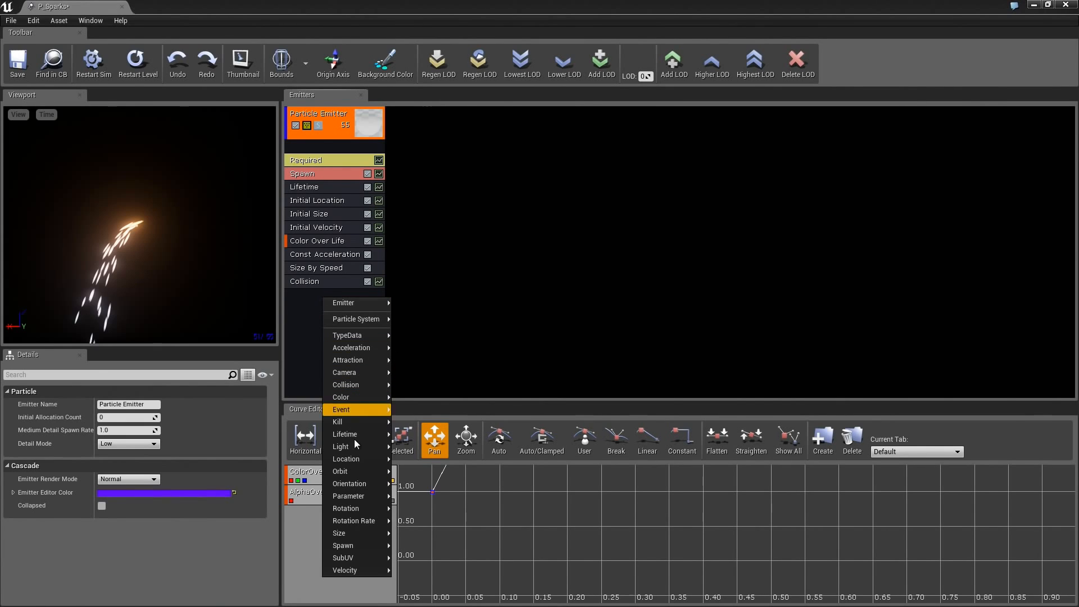
pyautogui.click(419, 449)
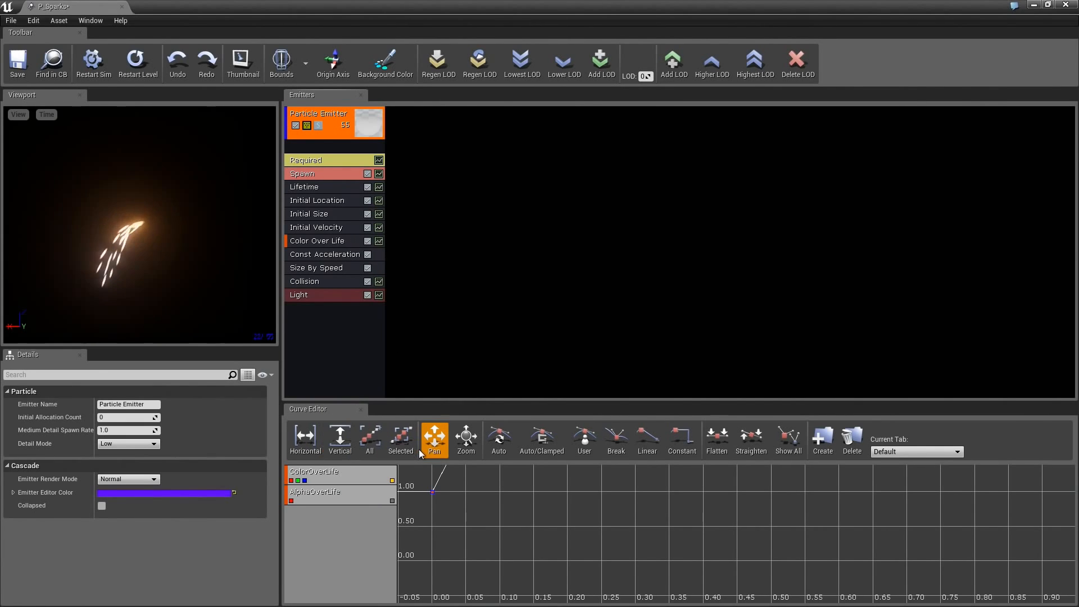
pyautogui.moveTo(369, 12); pyautogui.dragTo(787, 74)
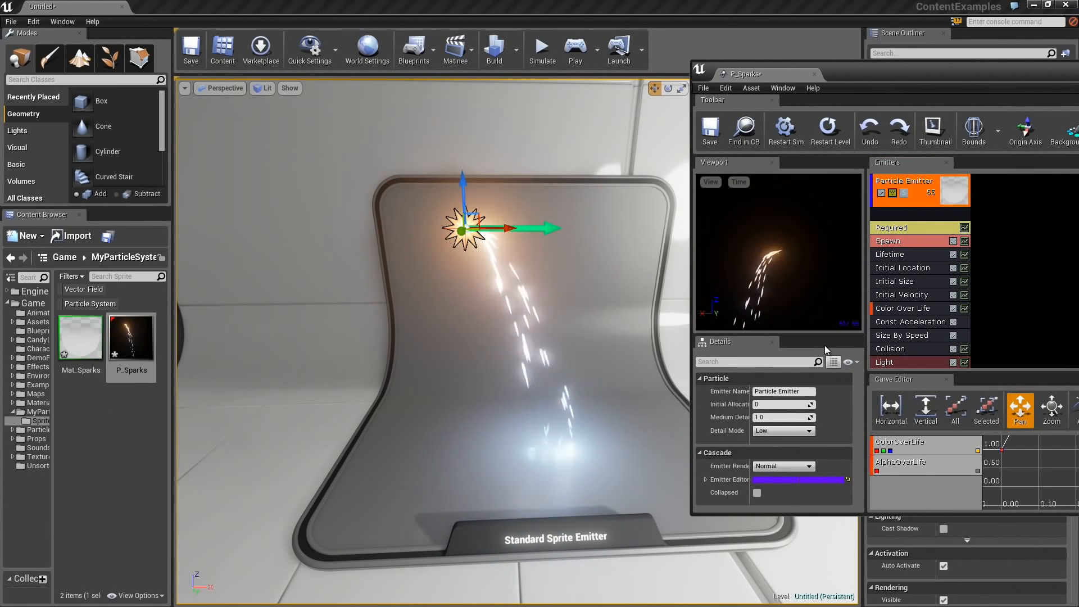
# Step: Widen the details area for the Light module's properties and set its Spawn Fraction to 0.2
pyautogui.click(899, 362)
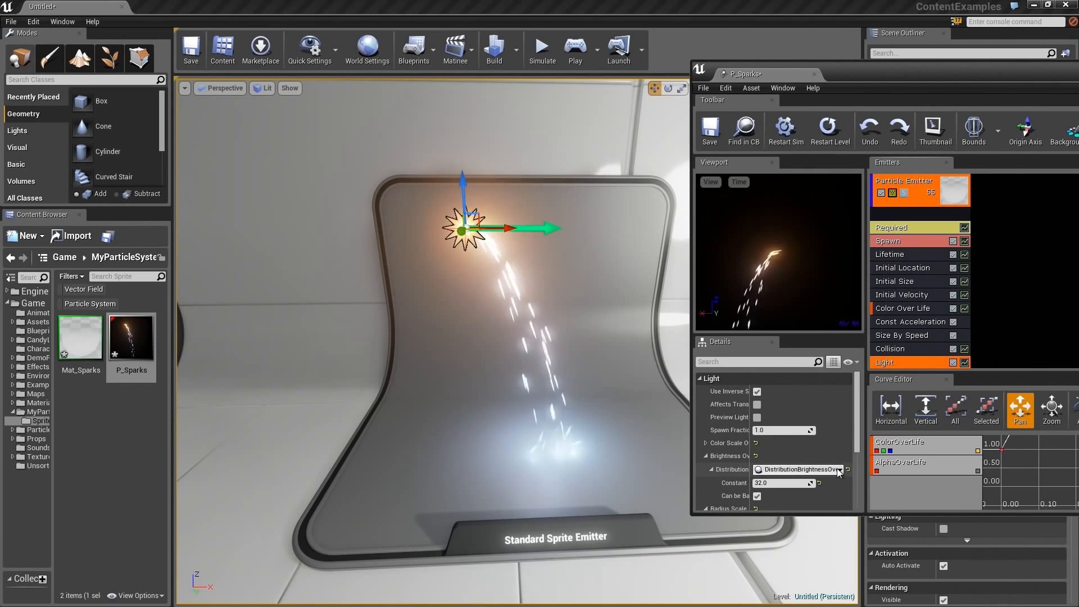
pyautogui.moveTo(867, 436); pyautogui.dragTo(959, 436)
pyautogui.moveTo(785, 429); pyautogui.dragTo(817, 429)
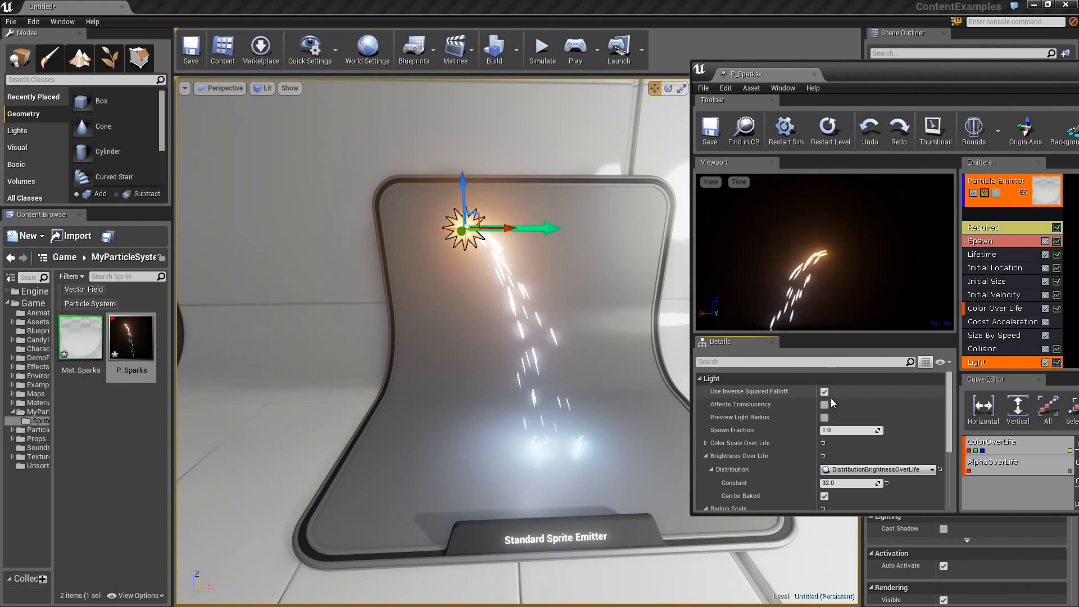
pyautogui.scroll(-1, 952, 420)
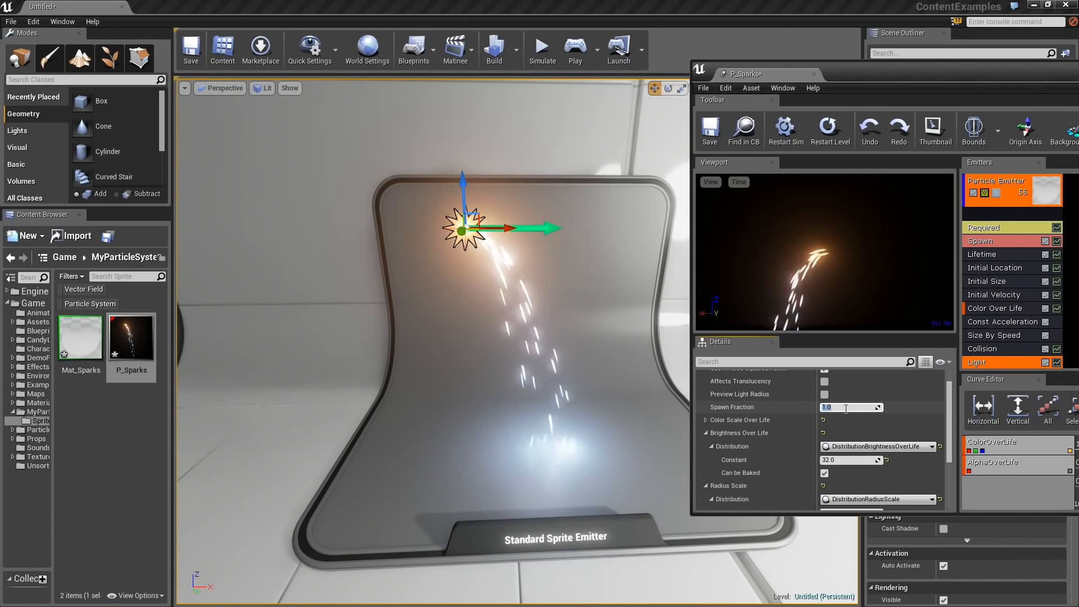
pyautogui.write('0.2')
pyautogui.press('Return')
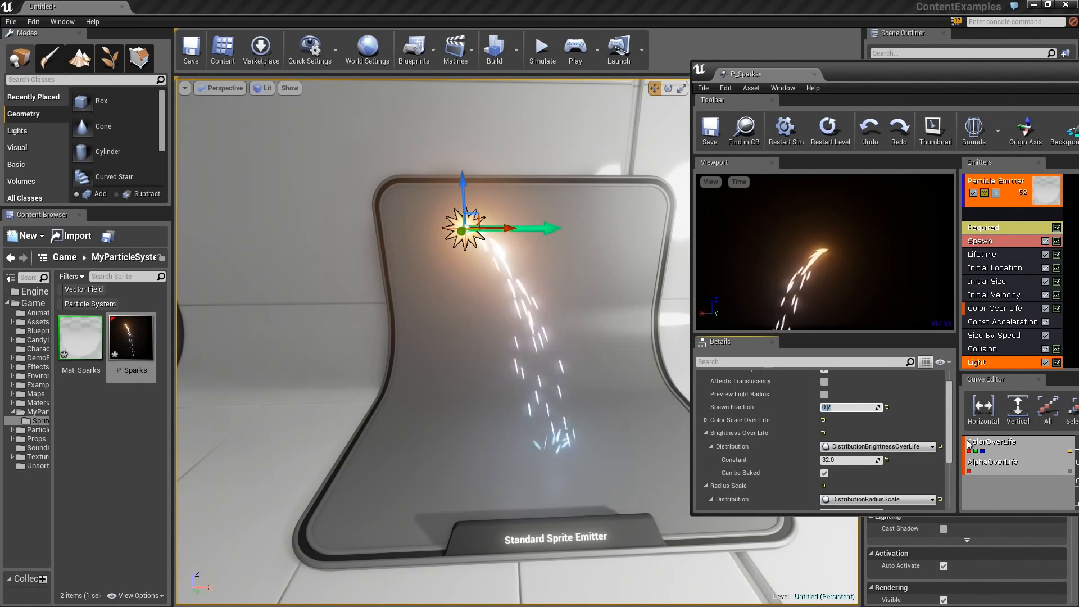
# Step: Set the Light module's Radius Scale constant to about 15.95 and its Brightness Over Life constant to about 22.42, and recenter the editor window
pyautogui.scroll(-2, 949, 442)
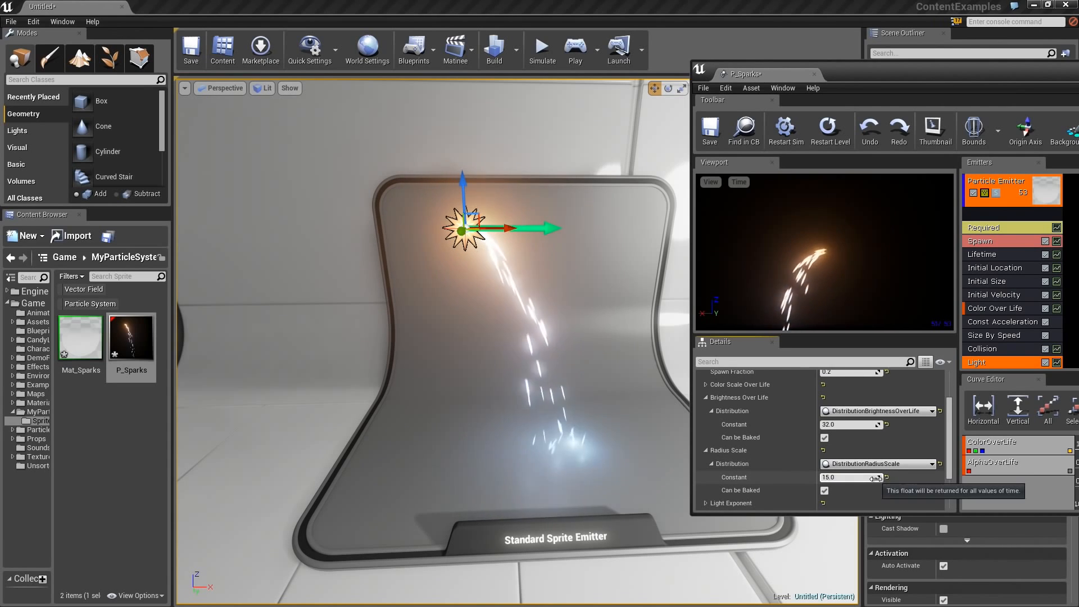
pyautogui.moveTo(877, 477); pyautogui.dragTo(876, 478)
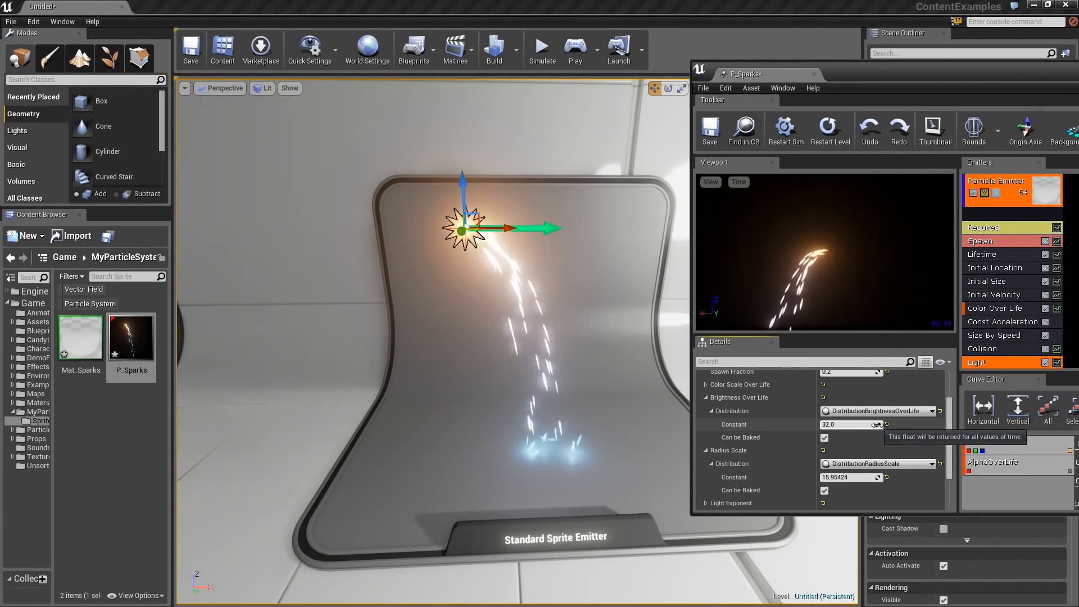
pyautogui.moveTo(867, 425); pyautogui.dragTo(860, 426)
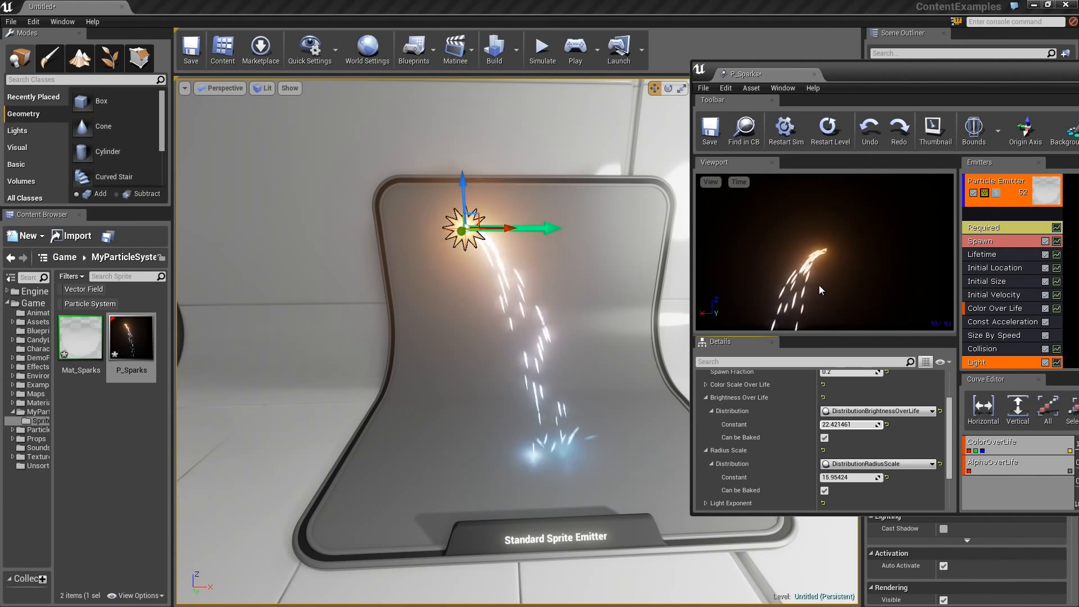
pyautogui.click(1046, 335)
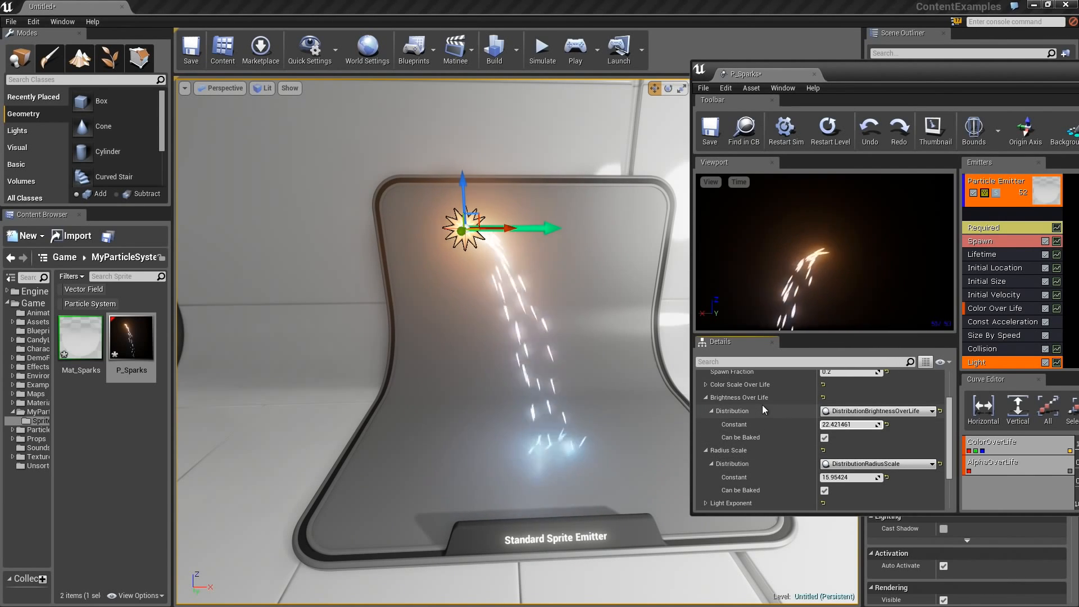
pyautogui.moveTo(946, 69); pyautogui.dragTo(455, 42)
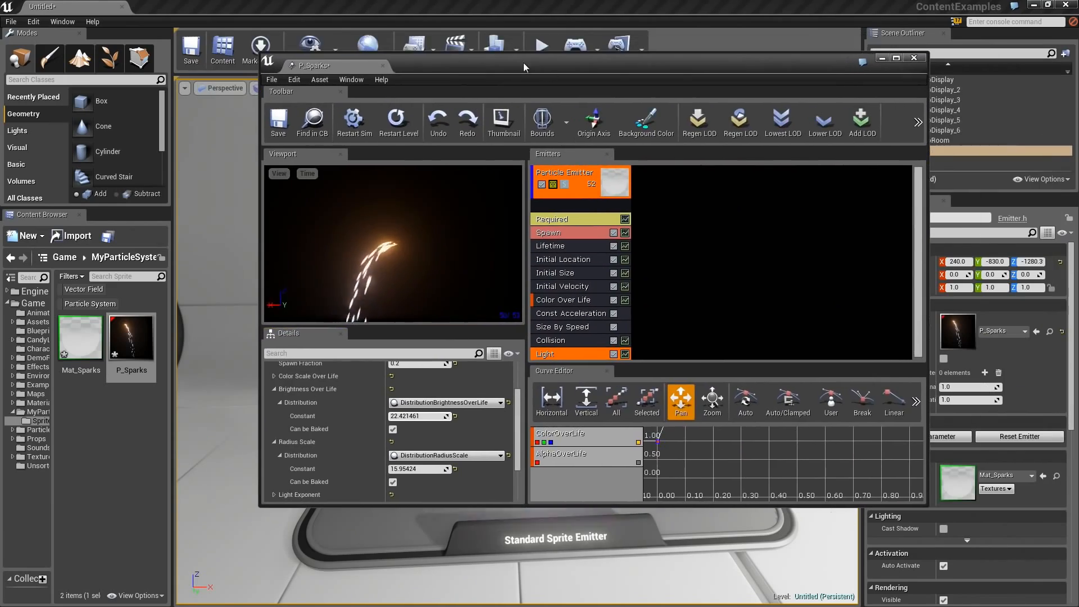